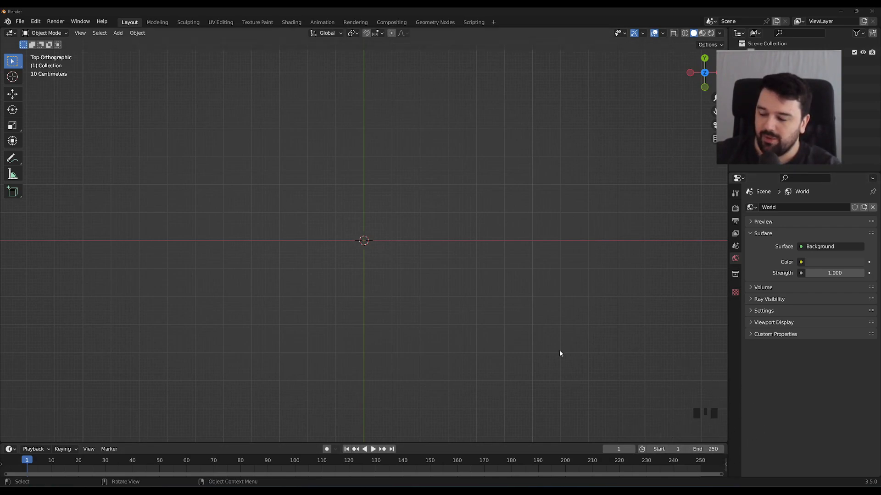
Step: Add a mesh circle at the world origin in the top view
{"action": "left_click", "coordinate": [424, 248]}
{"action": "key", "text": "shift+a"}
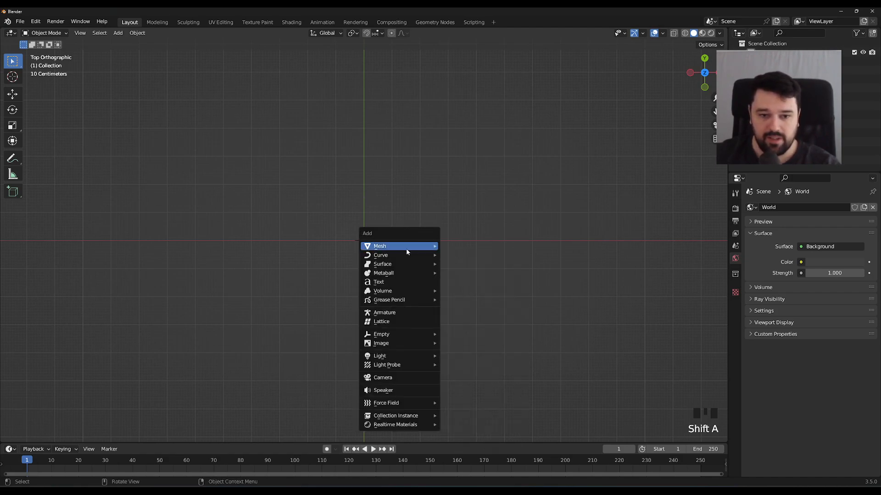
{"action": "mouse_move", "coordinate": [400, 248]}
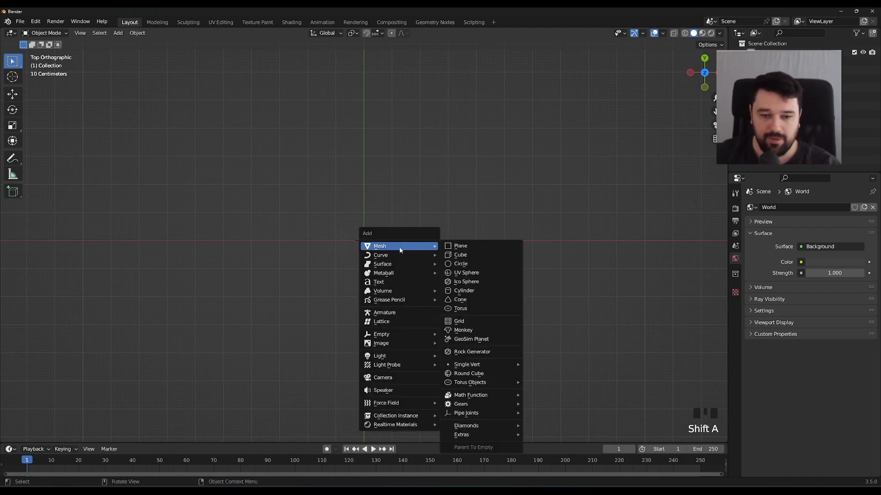
{"action": "left_click", "coordinate": [464, 265]}
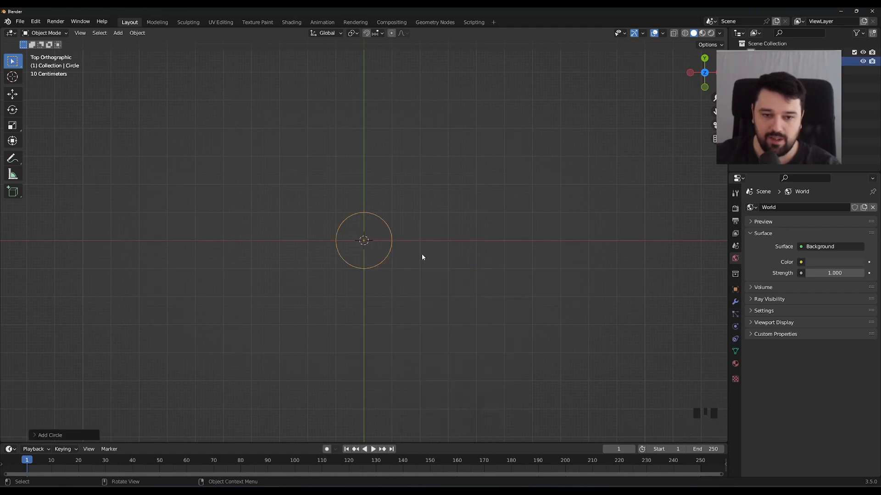
{"action": "scroll", "coordinate": [397, 272], "scroll_direction": "up", "scroll_amount": 5}
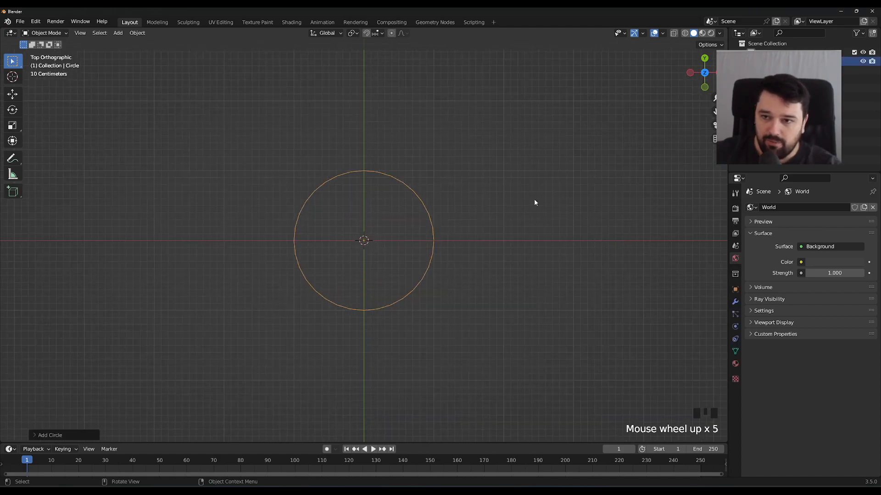
Step: Set the new circle's vertex count to 3 so it forms a triangle, and deselect it
{"action": "left_click", "coordinate": [36, 435]}
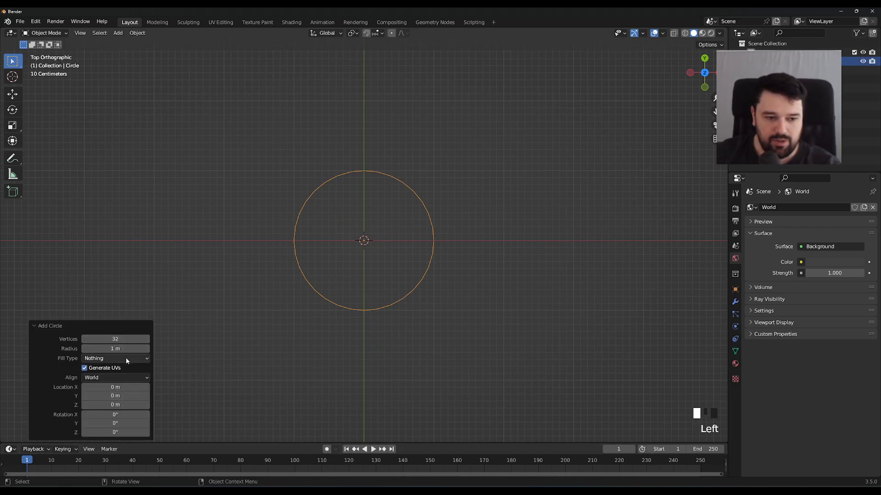
{"action": "double_click", "coordinate": [123, 338]}
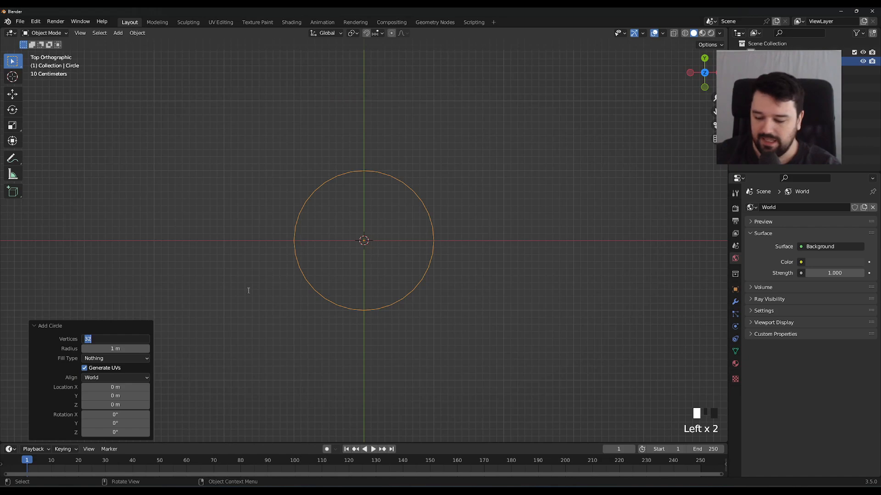
{"action": "type", "text": "3"}
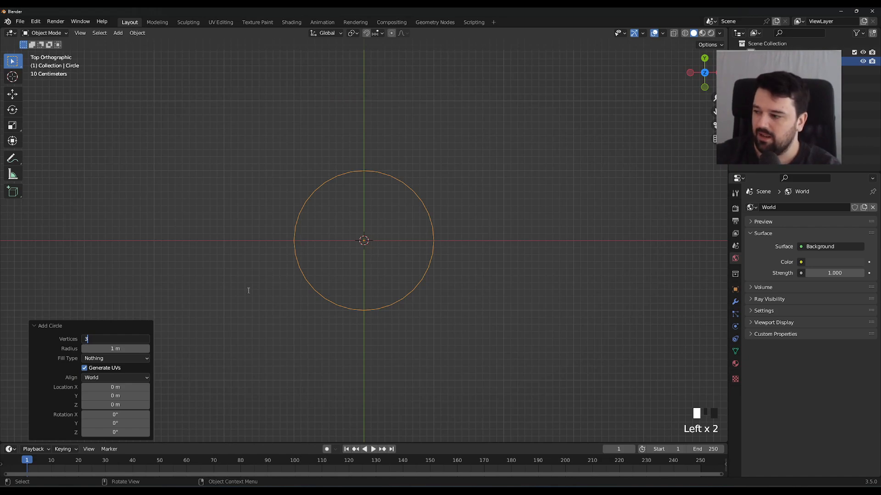
{"action": "key", "text": "Return"}
{"action": "left_click", "coordinate": [421, 304]}
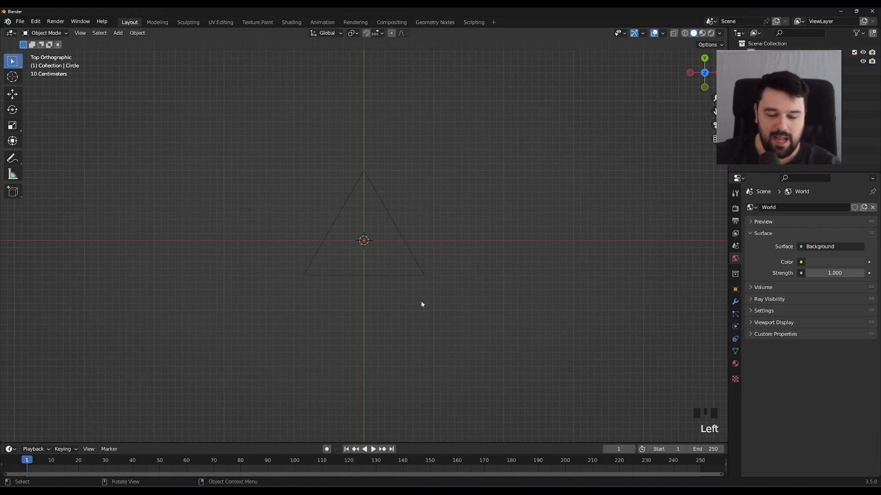
Step: Select the triangle and enter Edit Mode in the top orthographic view
{"action": "scroll", "coordinate": [392, 289], "scroll_direction": "up", "scroll_amount": 3}
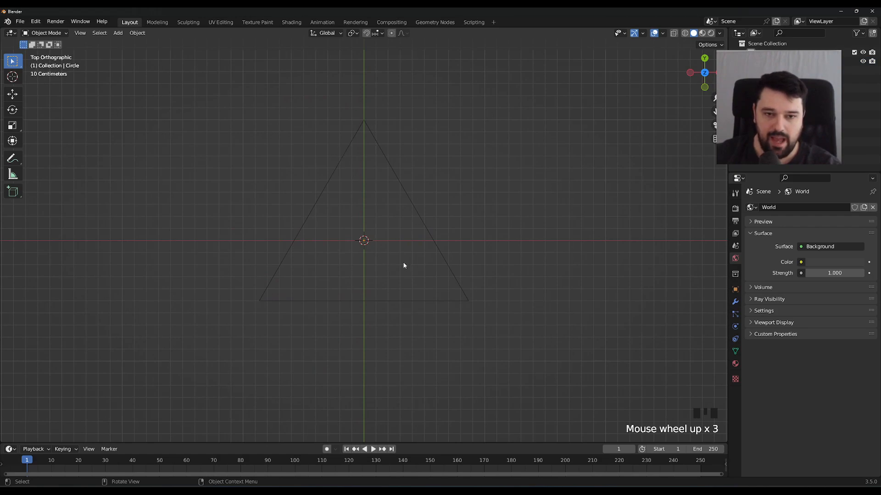
{"action": "left_click", "coordinate": [517, 235]}
{"action": "mouse_move", "coordinate": [517, 236]}
{"action": "middle_mouse_down"}
{"action": "mouse_move", "coordinate": [513, 196]}
{"action": "mouse_move", "coordinate": [525, 237]}
{"action": "mouse_move", "coordinate": [514, 232]}
{"action": "middle_mouse_up"}
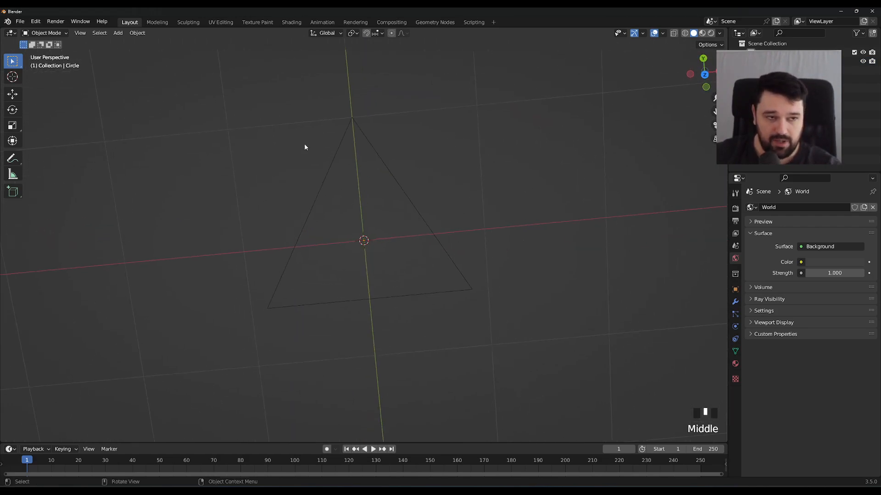
{"action": "key", "text": "KP_7"}
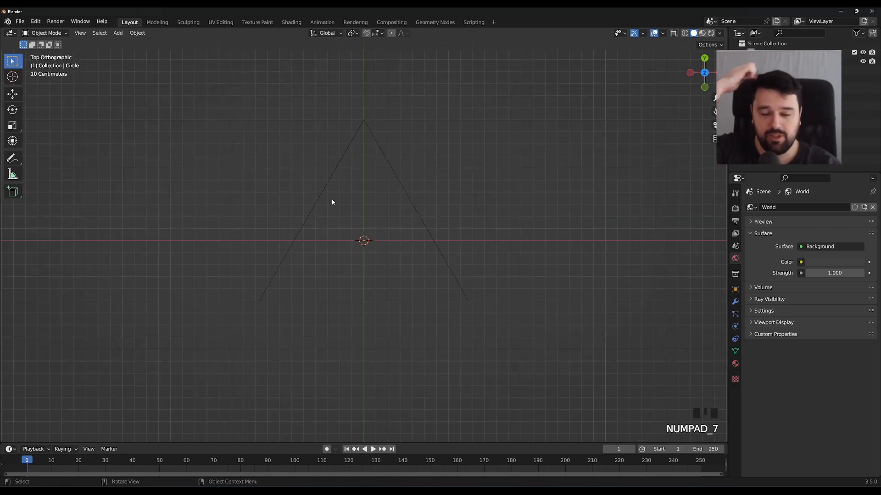
{"action": "left_click", "coordinate": [380, 122]}
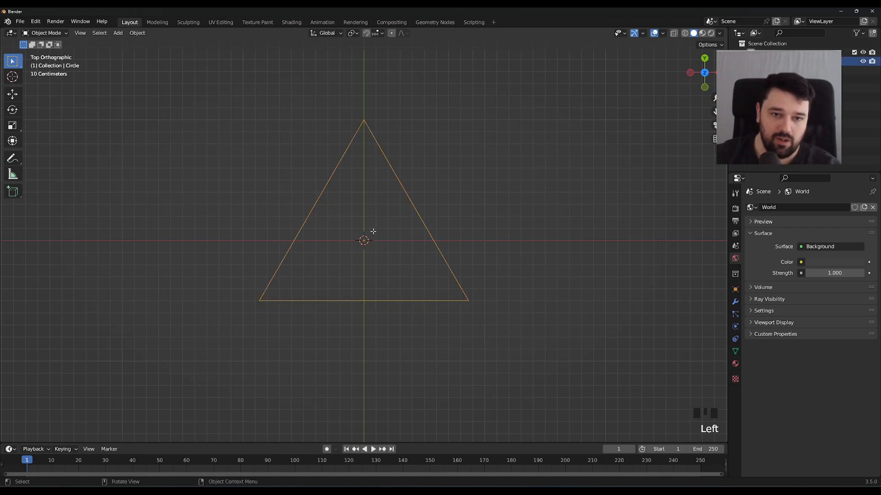
{"action": "key", "text": "Tab"}
Step: Examine the triangle's three corner vertices by selecting each one in turn
{"action": "left_click", "coordinate": [366, 120]}
{"action": "left_click", "coordinate": [259, 301]}
{"action": "left_click", "coordinate": [469, 300]}
{"action": "left_click", "coordinate": [566, 306]}
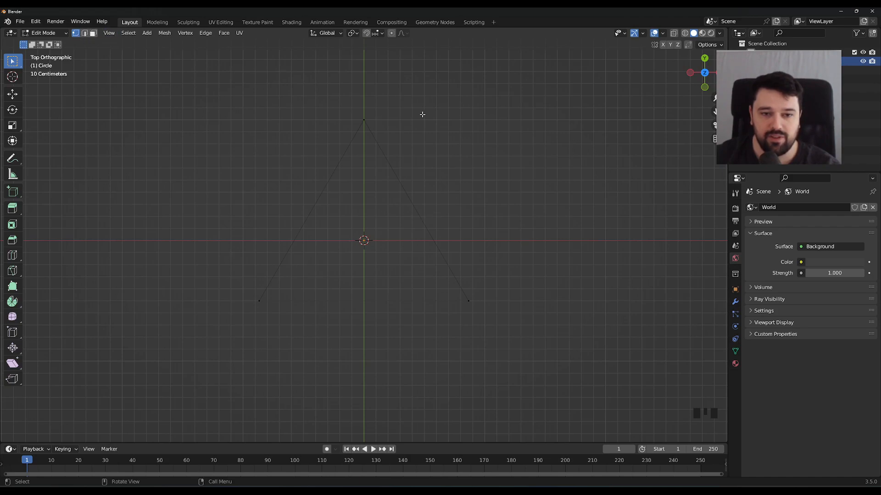
{"action": "left_click", "coordinate": [365, 118]}
{"action": "left_click", "coordinate": [261, 300]}
{"action": "left_click", "coordinate": [477, 300]}
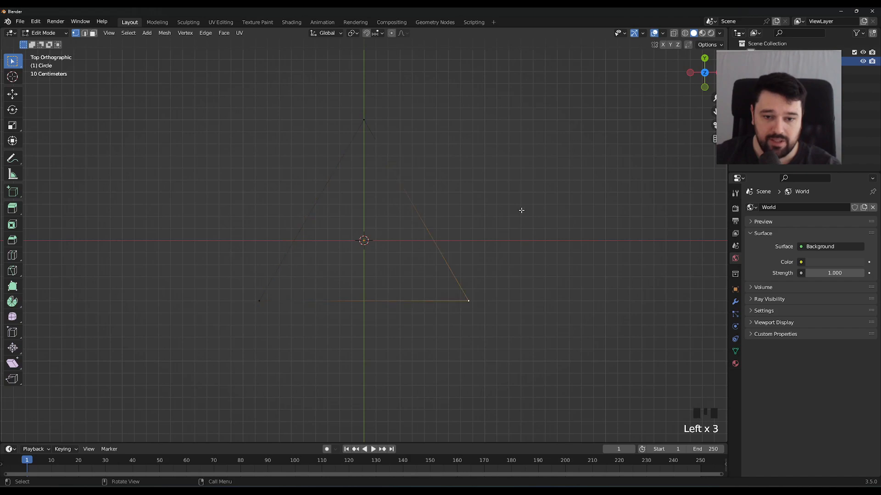
{"action": "left_click", "coordinate": [518, 207]}
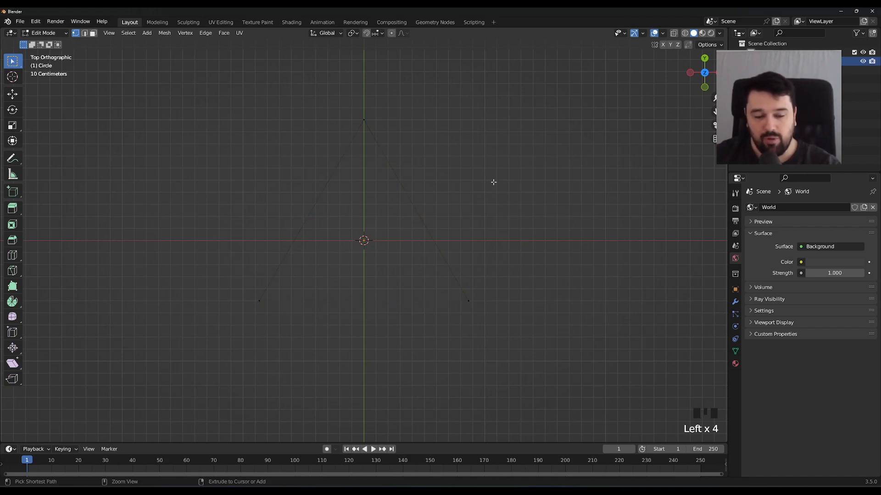
Step: Add a loop cut with 2 cuts, without sliding, to the triangle's bottom edge
{"action": "key", "text": "ctrl+r"}
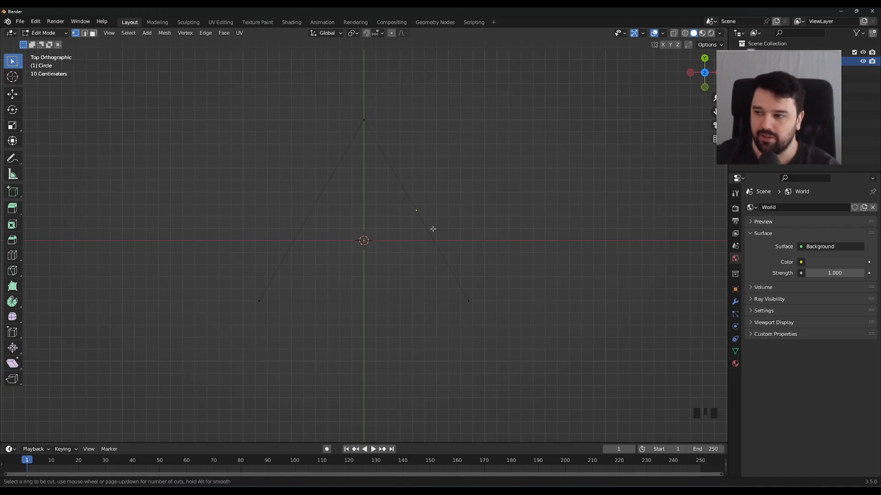
{"action": "left_click", "coordinate": [370, 305]}
{"action": "right_click", "coordinate": [370, 306]}
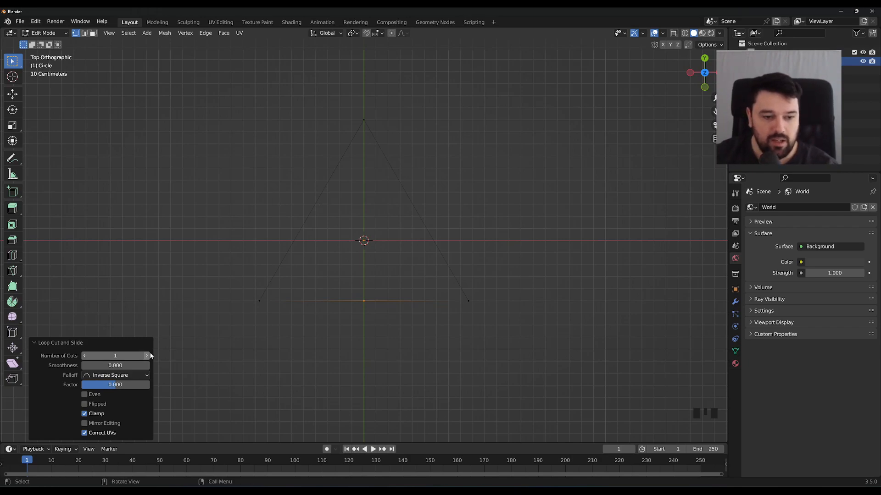
{"action": "left_click", "coordinate": [147, 357]}
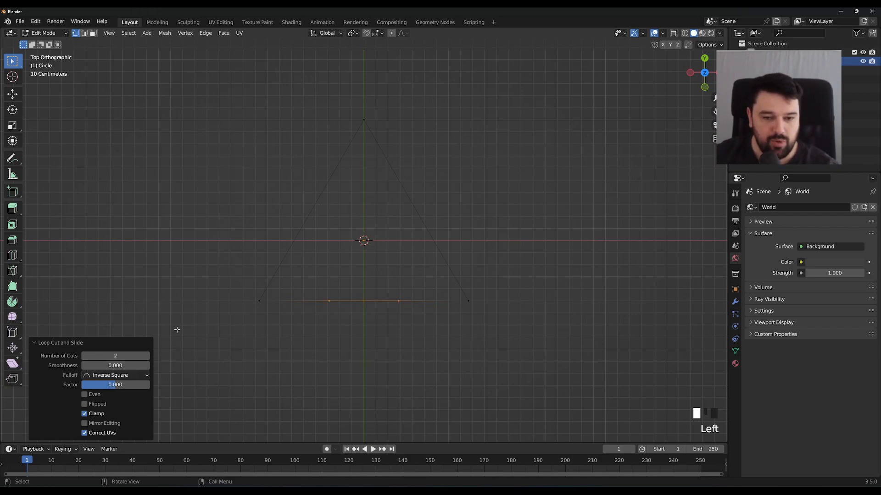
Step: Add a loop cut with 2 cuts to the triangle's left edge
{"action": "key", "text": "ctrl+r"}
{"action": "left_click", "coordinate": [313, 207]}
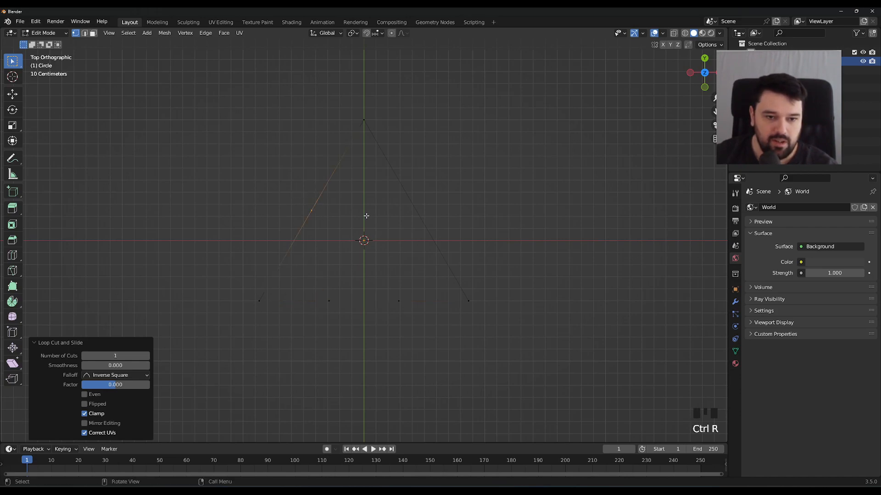
{"action": "left_click", "coordinate": [148, 358]}
Step: Add a loop cut with 2 cuts to the triangle's right edge
{"action": "key", "text": "ctrl+r"}
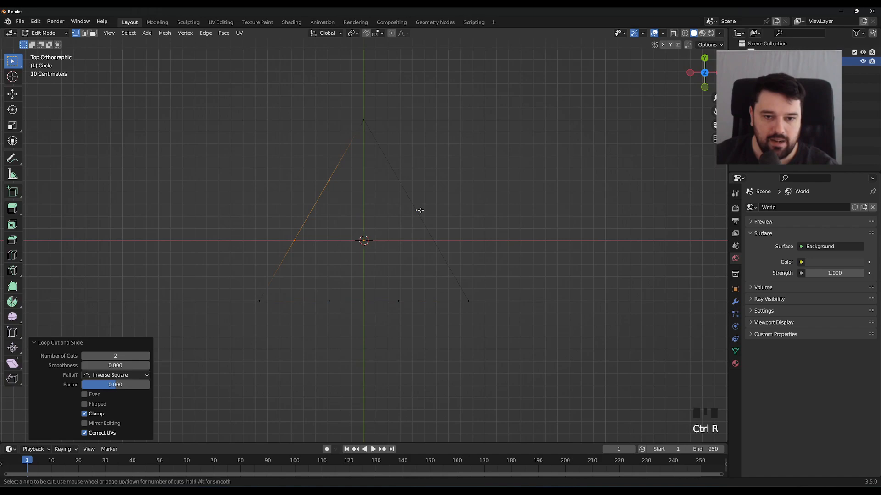
{"action": "left_click", "coordinate": [417, 210]}
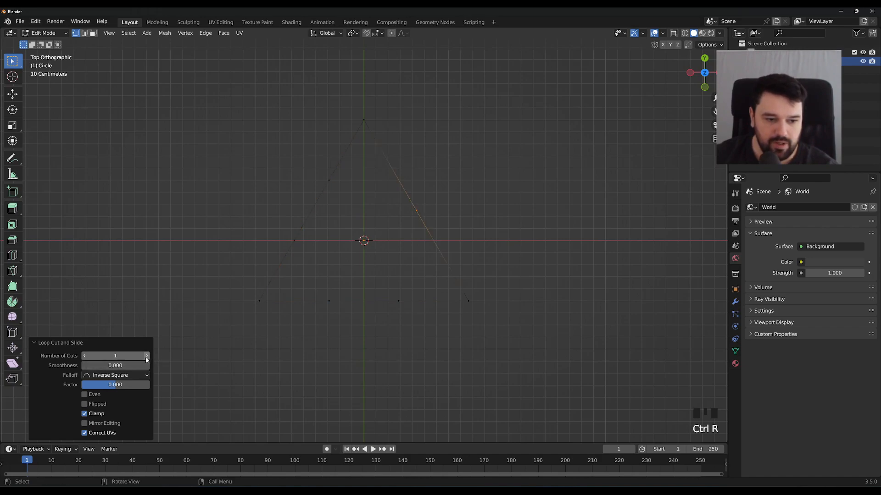
{"action": "left_click", "coordinate": [146, 360]}
Step: Check the cut vertices along the triangle's three sides by selecting them one at a time
{"action": "left_click", "coordinate": [198, 218]}
{"action": "left_click", "coordinate": [329, 180]}
{"action": "left_click", "coordinate": [404, 181]}
{"action": "left_click", "coordinate": [434, 241]}
{"action": "left_click", "coordinate": [392, 302]}
{"action": "left_click", "coordinate": [330, 303]}
{"action": "left_click", "coordinate": [293, 240]}
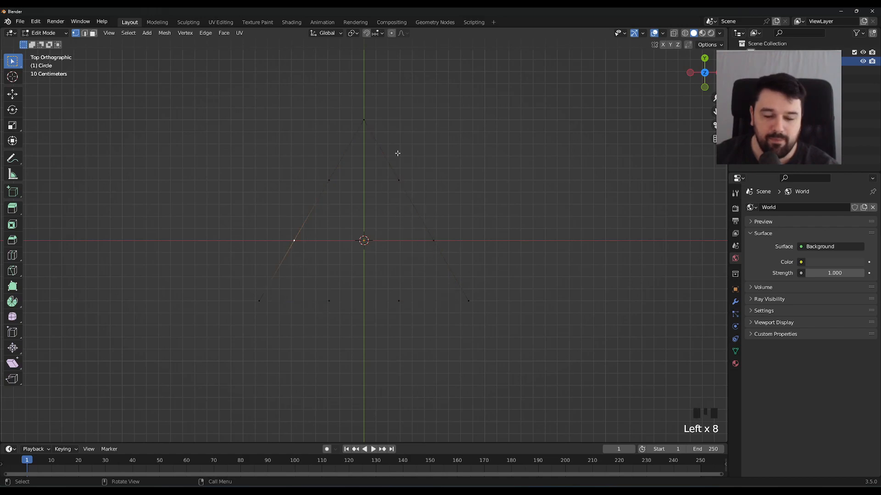
{"action": "left_click", "coordinate": [258, 301]}
{"action": "left_click", "coordinate": [328, 301]}
{"action": "left_click", "coordinate": [295, 242]}
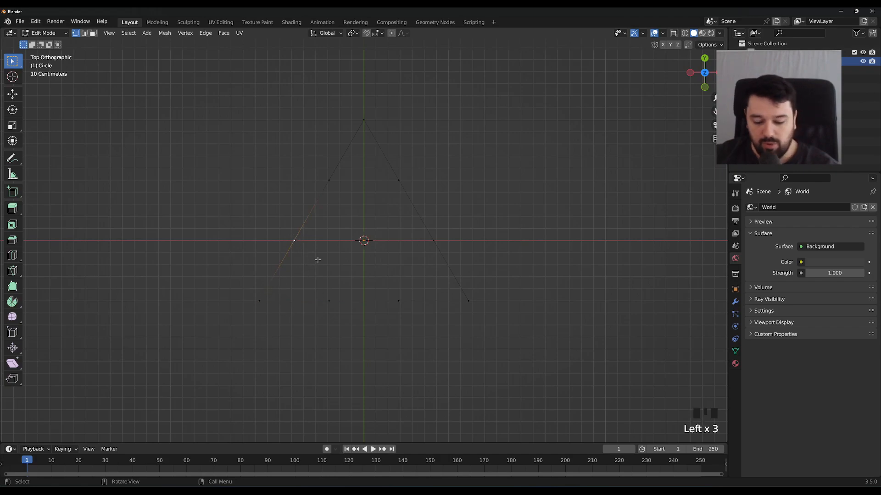
Step: Sketch annotation arrows pointing outward through the triangle's two lower corners in Object Mode, erase them and return to Edit Mode
{"action": "key", "text": "ctrl+d"}
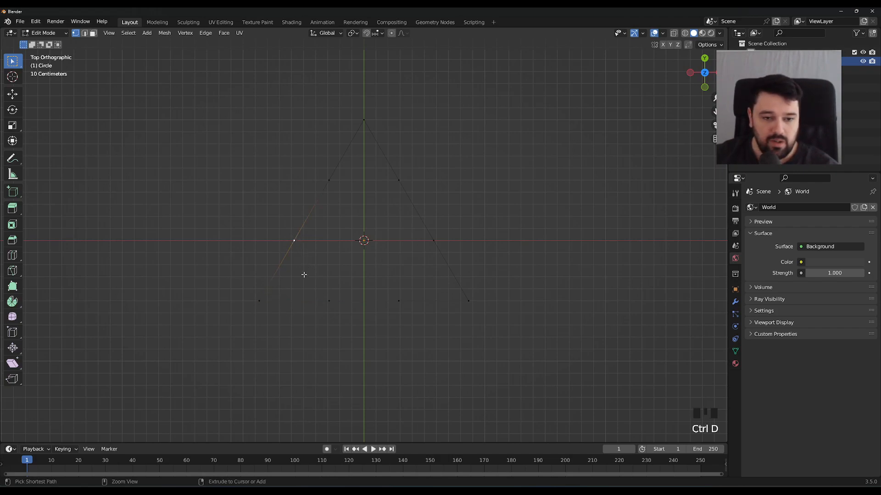
{"action": "left_click", "coordinate": [259, 299]}
{"action": "key", "text": "Tab"}
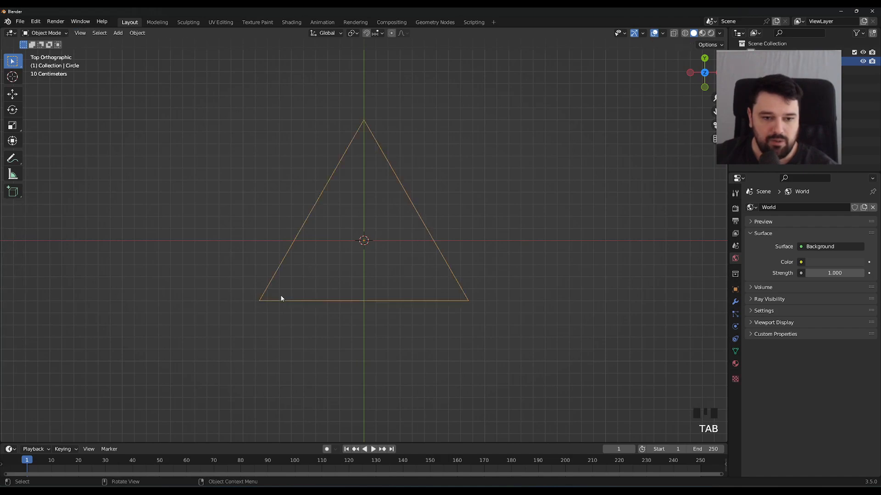
{"action": "key", "text": "d"}
{"action": "mouse_move", "coordinate": [320, 260]}
{"action": "left_mouse_down"}
{"action": "mouse_move", "coordinate": [224, 319]}
{"action": "mouse_move", "coordinate": [249, 320]}
{"action": "left_mouse_up"}
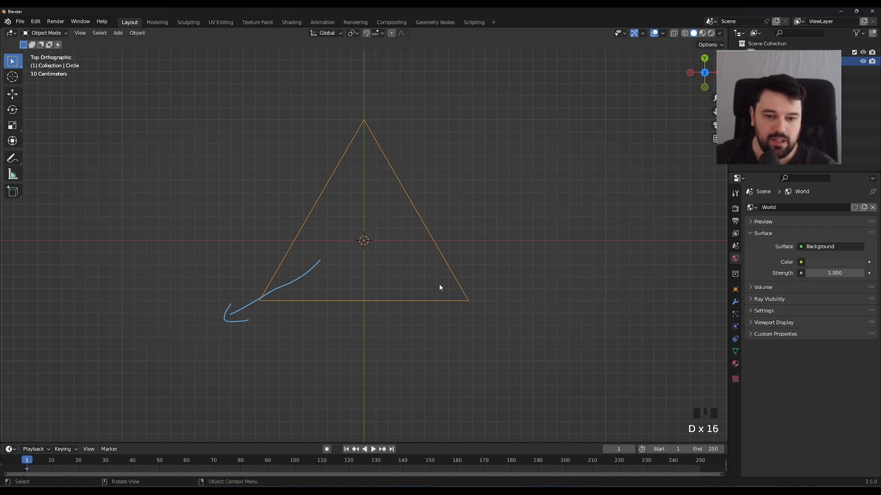
{"action": "mouse_move", "coordinate": [426, 273]}
{"action": "left_mouse_down"}
{"action": "mouse_move", "coordinate": [493, 317]}
{"action": "mouse_move", "coordinate": [475, 319]}
{"action": "left_mouse_up"}
{"action": "key", "text": "d"}
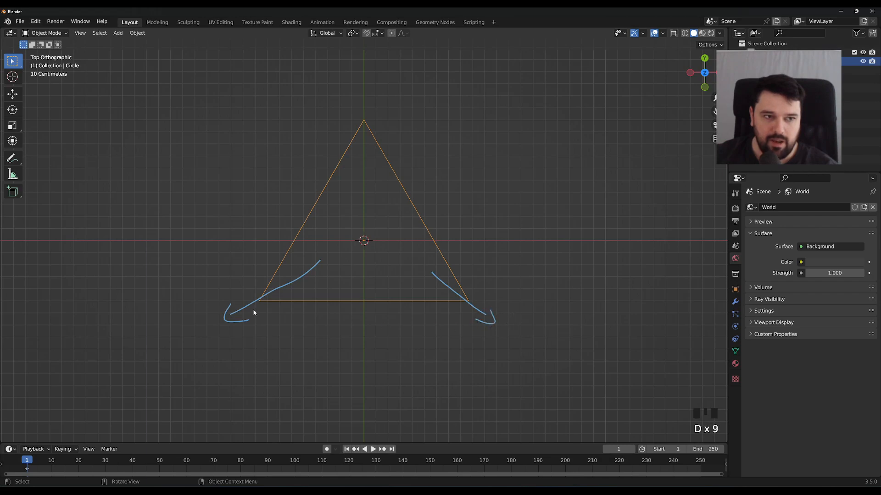
{"action": "mouse_move", "coordinate": [218, 320]}
{"action": "right_mouse_down"}
{"action": "mouse_move", "coordinate": [265, 295]}
{"action": "mouse_move", "coordinate": [430, 288]}
{"action": "mouse_move", "coordinate": [444, 310]}
{"action": "right_mouse_up"}
{"action": "key", "text": "Tab"}
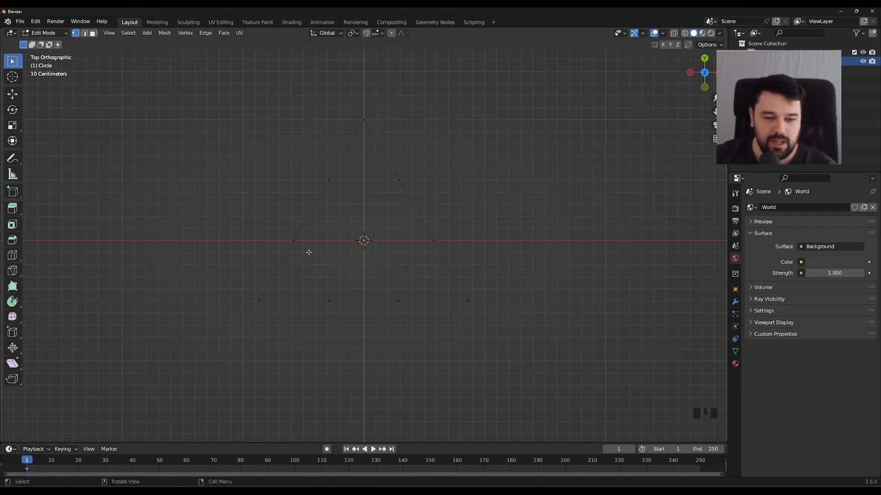
Step: Slide the two vertices adjacent to the triangle's lower-left corner toward that corner by a factor of 0.5
{"action": "left_click_drag", "start_coordinate": [280, 219], "coordinate": [339, 308]}
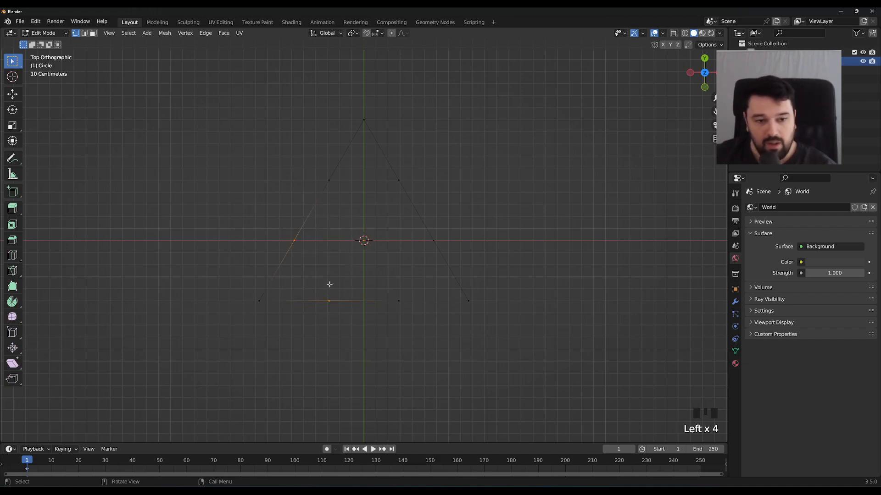
{"action": "key", "text": "g"}
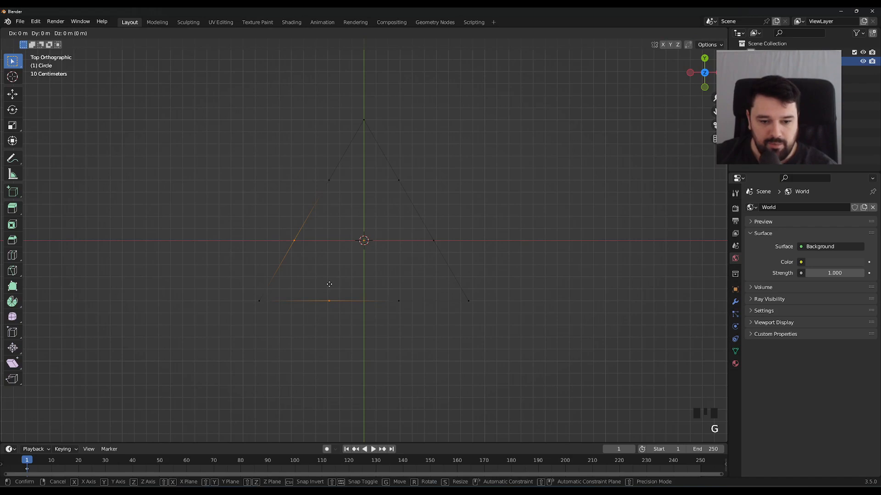
{"action": "key", "text": "g"}
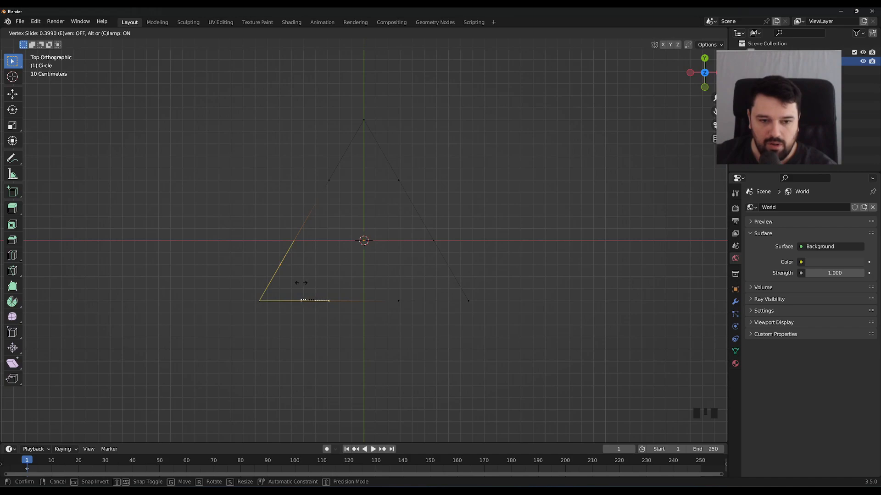
{"action": "type", "text": "0.5"}
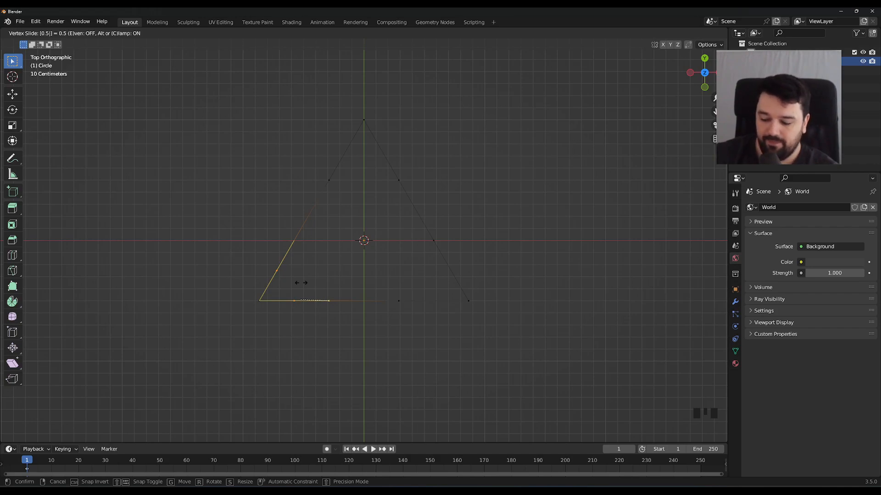
{"action": "key", "text": "Return"}
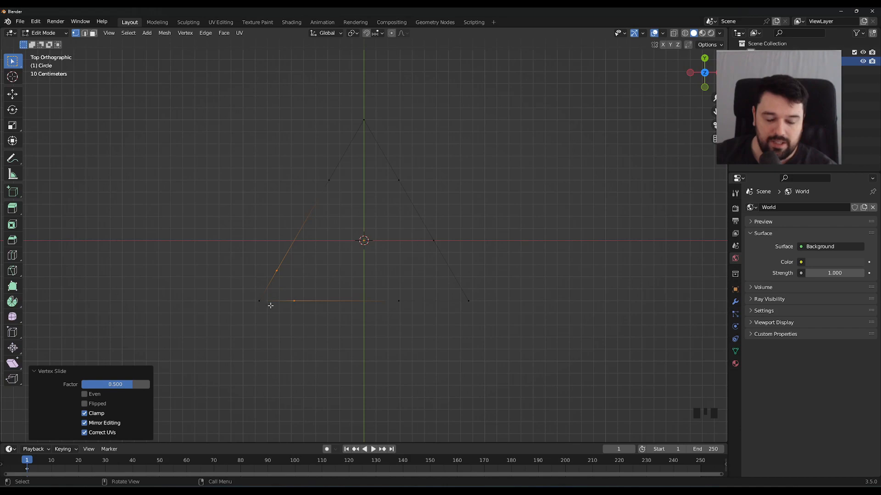
Step: Delete the triangle's lower-left corner vertex
{"action": "left_click", "coordinate": [259, 301]}
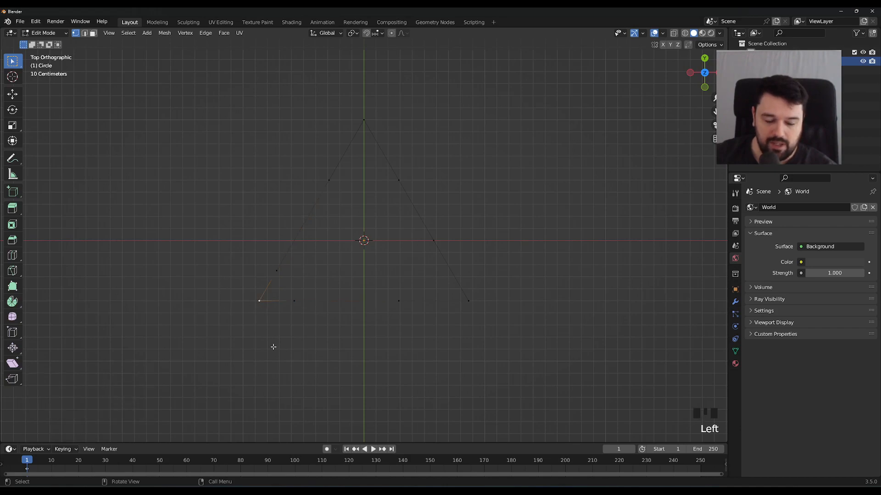
{"action": "key", "text": "x"}
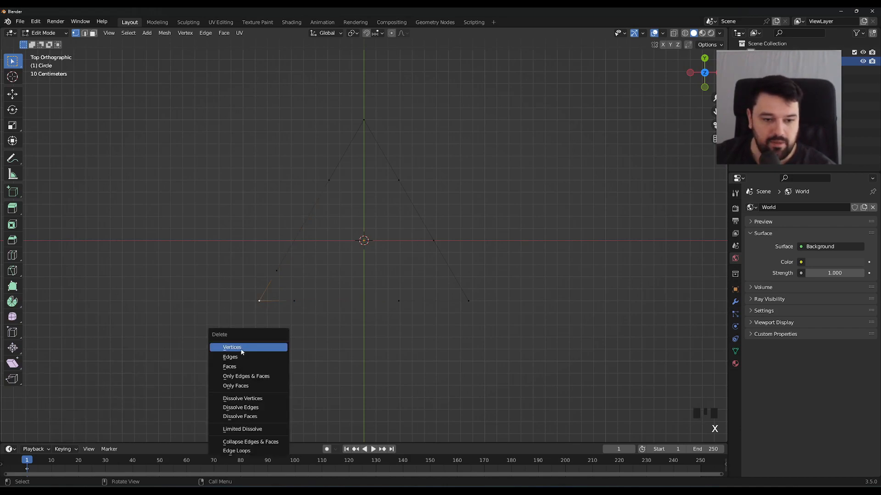
{"action": "left_click", "coordinate": [242, 352]}
{"action": "left_click", "coordinate": [280, 290]}
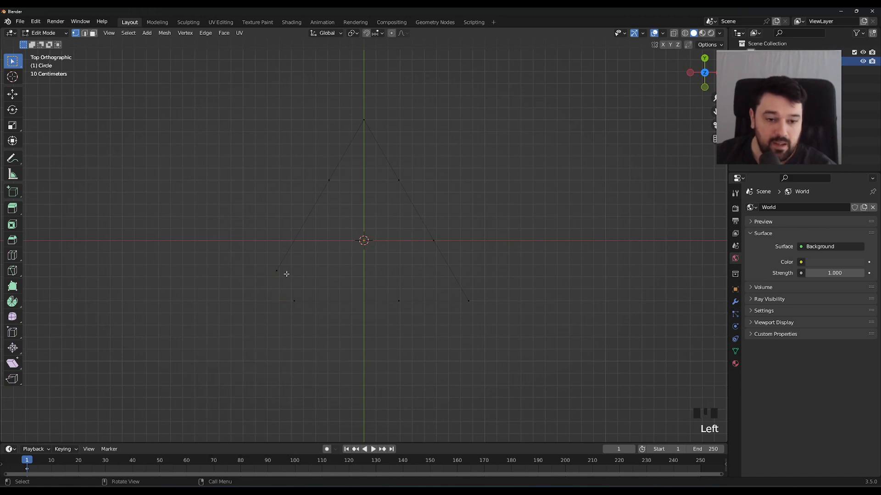
Step: Slide the two vertices adjacent to the triangle's top corner toward that corner by a factor of 0.5
{"action": "middle_click_drag", "start_coordinate": [253, 301], "coordinate": [274, 291]}
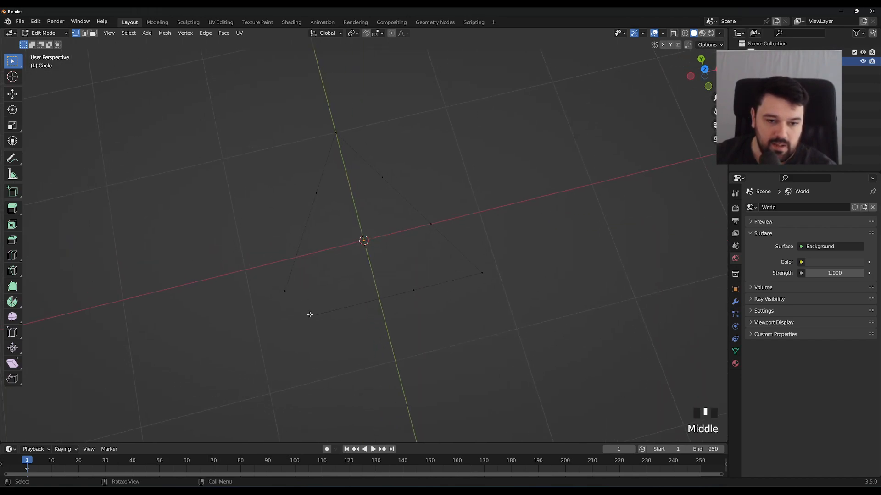
{"action": "middle_click_drag", "start_coordinate": [455, 332], "coordinate": [438, 352]}
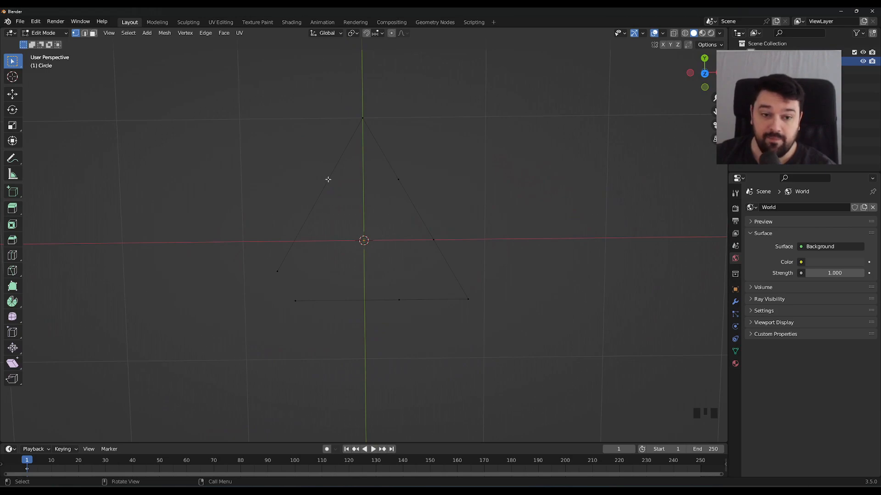
{"action": "left_click_drag", "start_coordinate": [302, 156], "coordinate": [424, 189]}
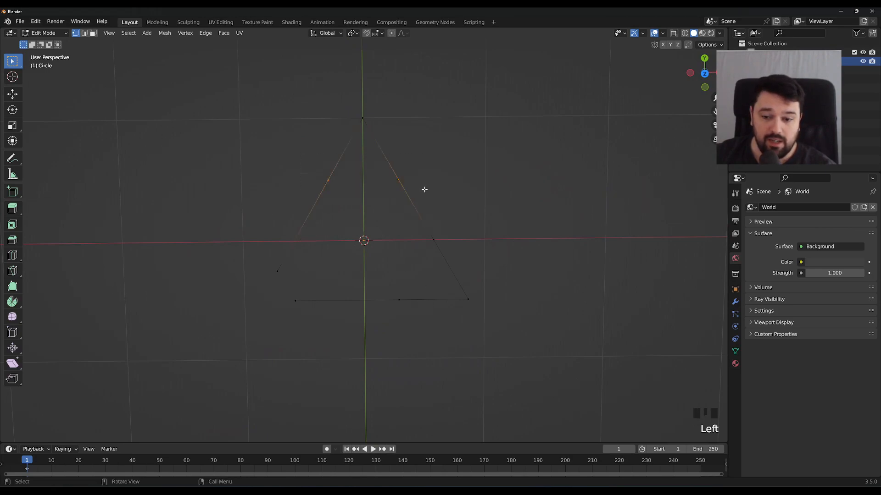
{"action": "key", "text": "g"}
{"action": "key", "text": "g"}
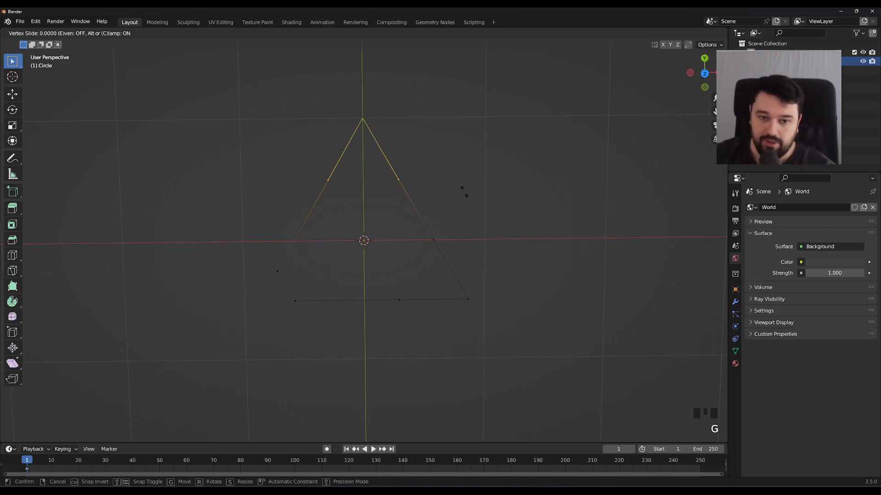
{"action": "type", "text": "0.5"}
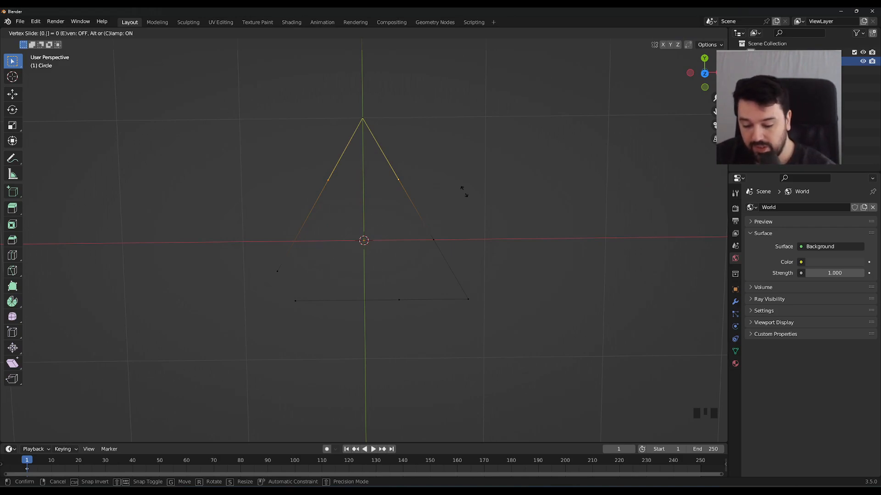
{"action": "key", "text": "Return"}
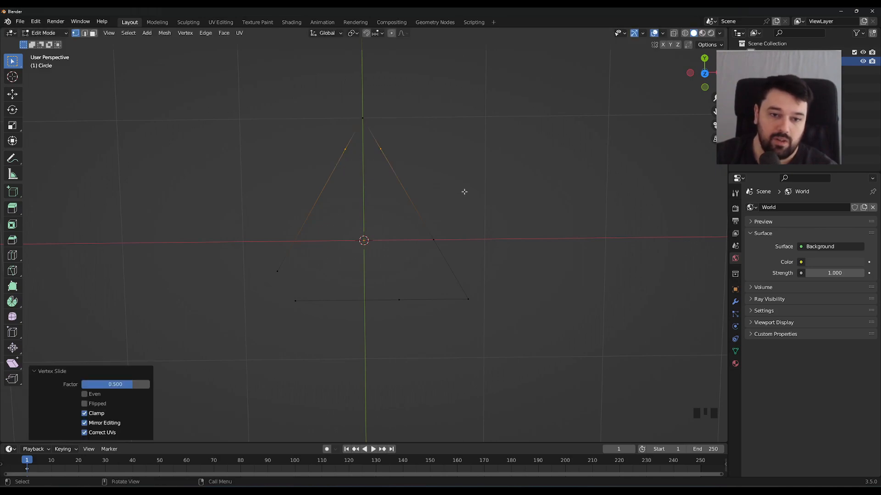
Step: Delete the triangle's top corner vertex
{"action": "left_click", "coordinate": [363, 119]}
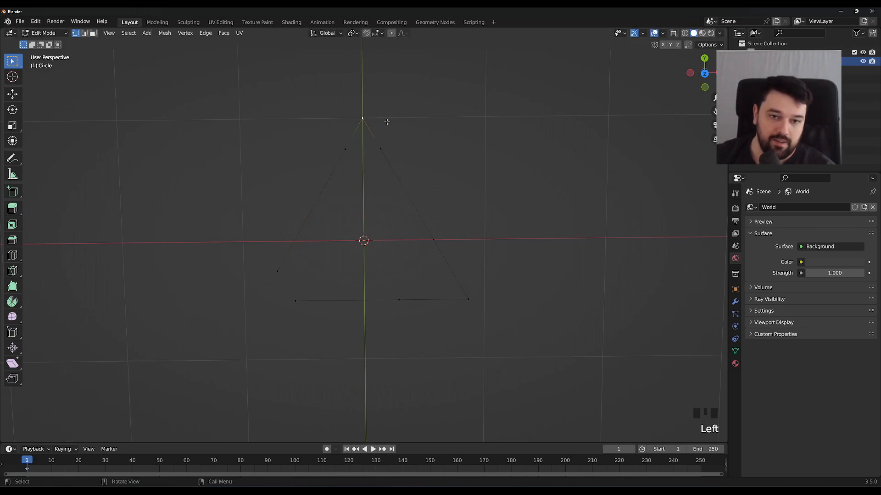
{"action": "key", "text": "x"}
{"action": "left_click", "coordinate": [366, 176]}
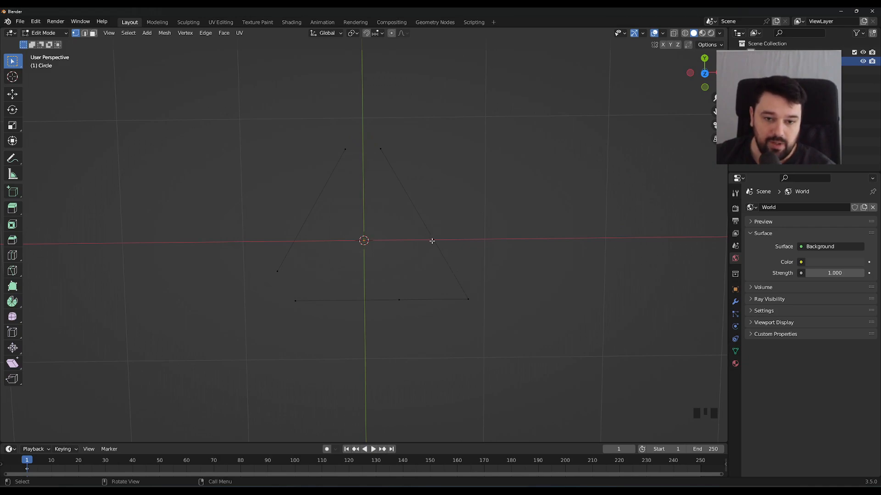
Step: Slide the two vertices adjacent to the triangle's lower-right corner toward that corner by a factor of 0.5
{"action": "left_click_drag", "start_coordinate": [443, 226], "coordinate": [384, 311]}
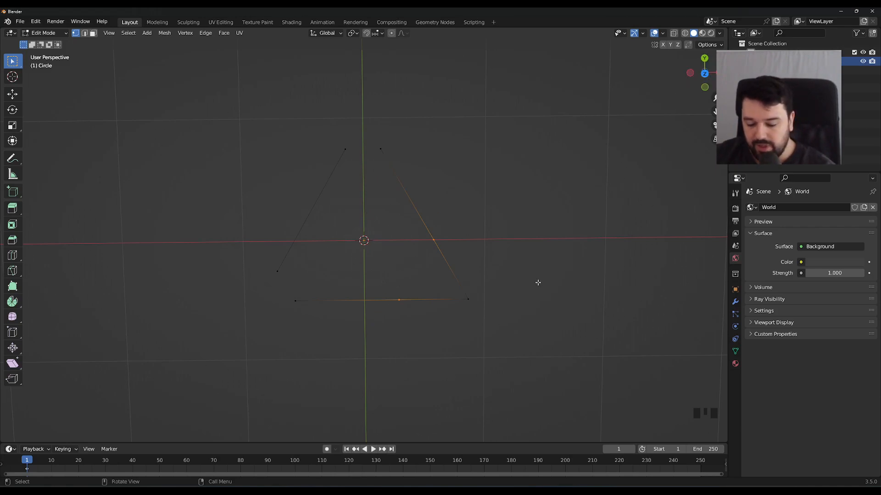
{"action": "key", "text": "g"}
{"action": "key", "text": "g"}
{"action": "type", "text": "0.5"}
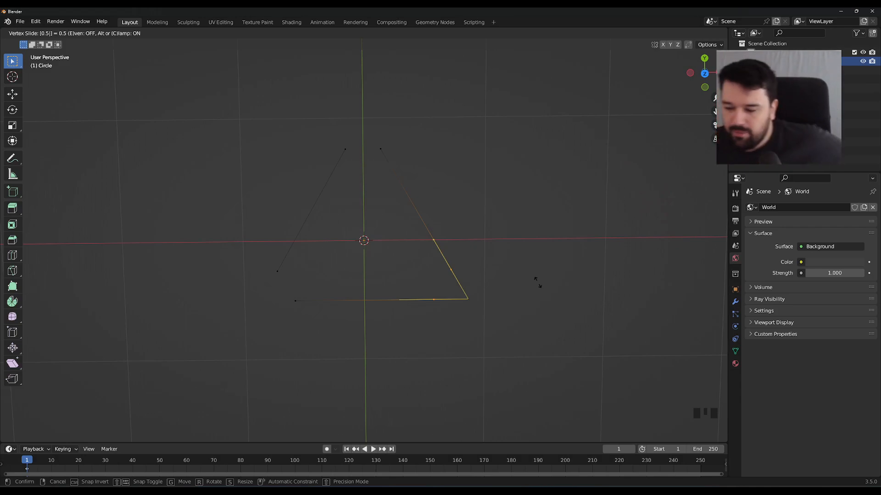
{"action": "left_click", "coordinate": [536, 282]}
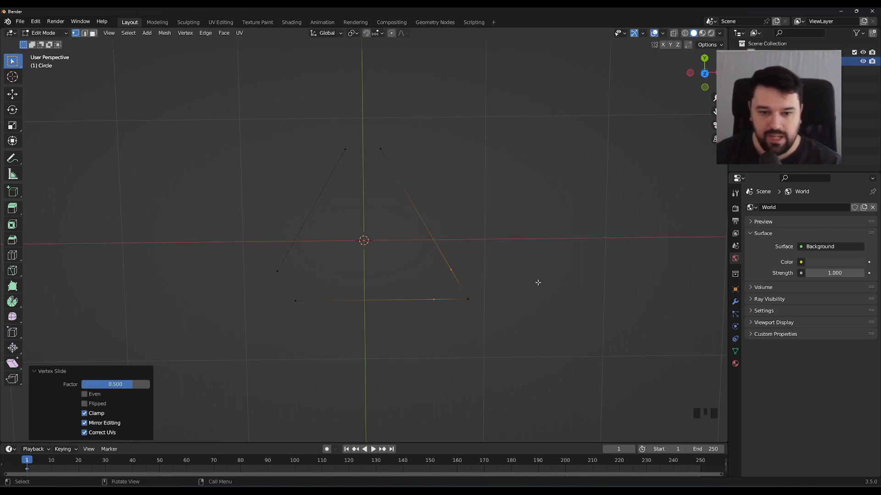
Step: Delete the triangle's lower-right corner vertex
{"action": "left_click", "coordinate": [468, 299]}
{"action": "key", "text": "x"}
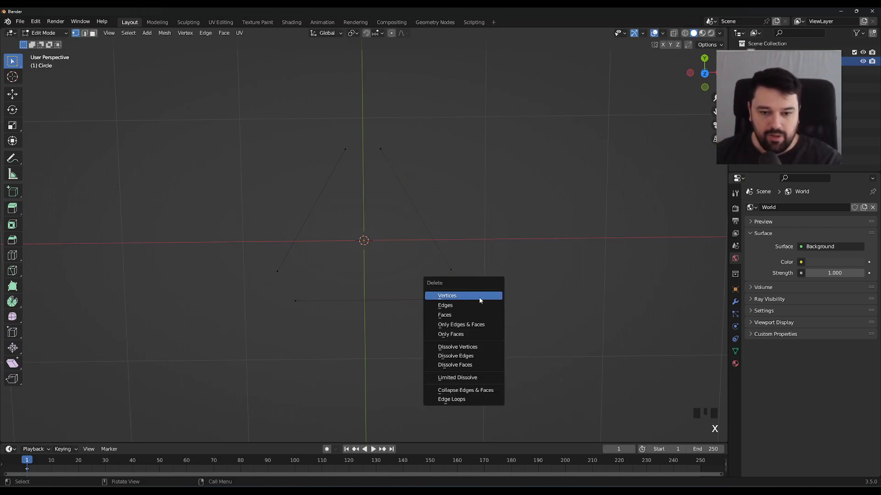
{"action": "left_click", "coordinate": [482, 298]}
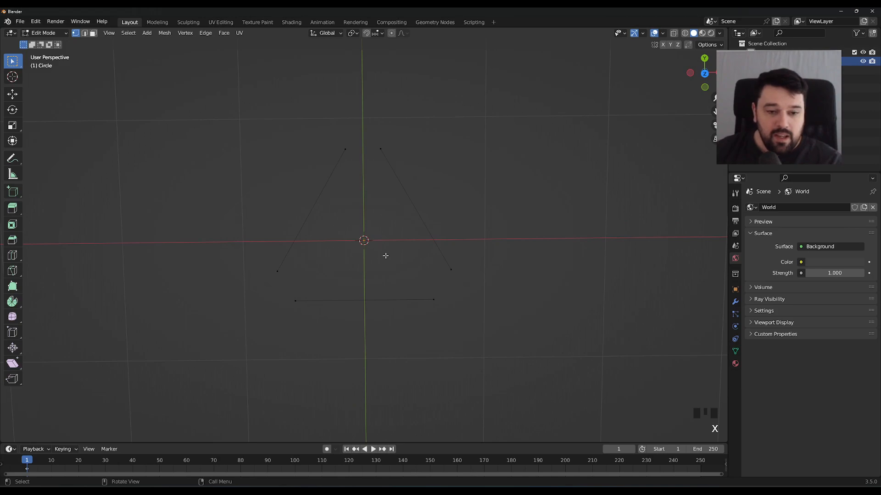
Step: Return to Object Mode and create a new geometry node tree for the triangle in the Geometry Nodes workspace
{"action": "middle_click_drag", "start_coordinate": [480, 261], "coordinate": [457, 260]}
{"action": "key", "text": "KP_7"}
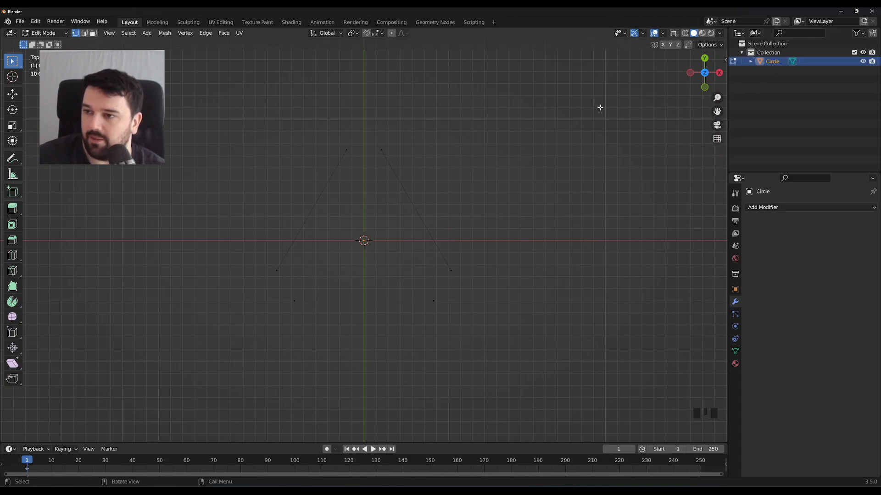
{"action": "key", "text": "Tab"}
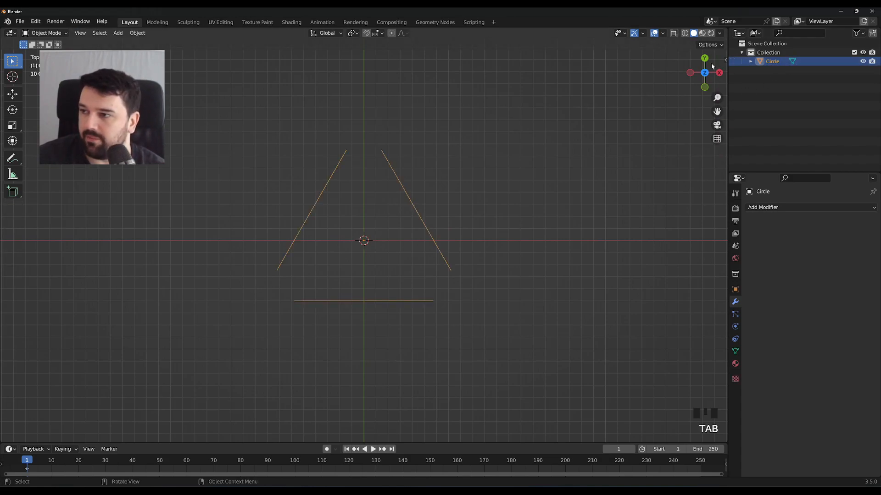
{"action": "left_click", "coordinate": [437, 23]}
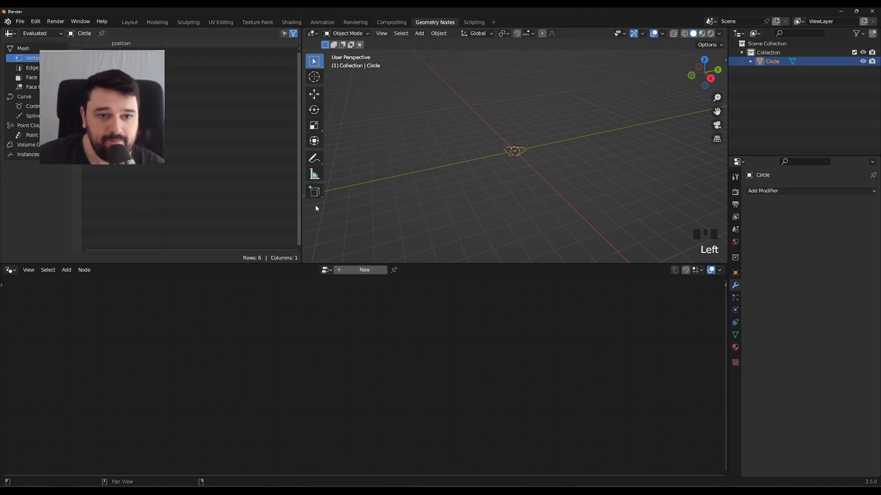
{"action": "left_click", "coordinate": [340, 273]}
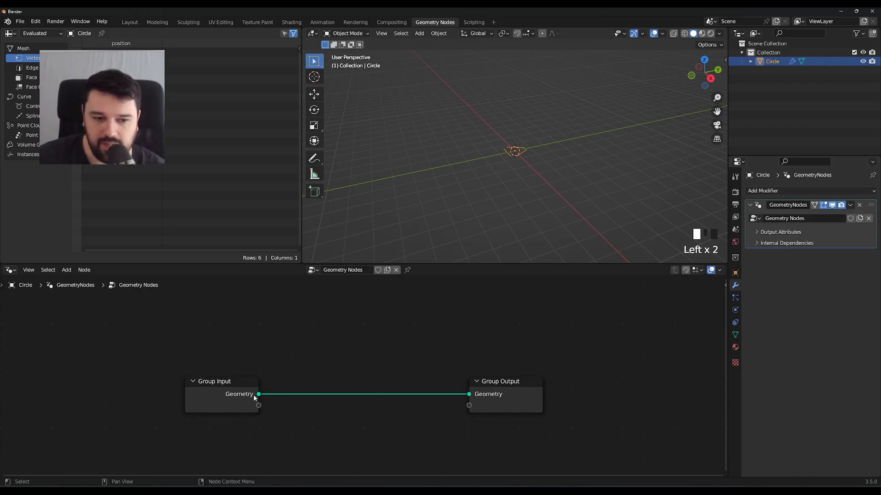
Step: Enlarge the node editor and show the triangle up close in a top view in the 3D viewport
{"action": "left_click_drag", "start_coordinate": [455, 265], "coordinate": [454, 234]}
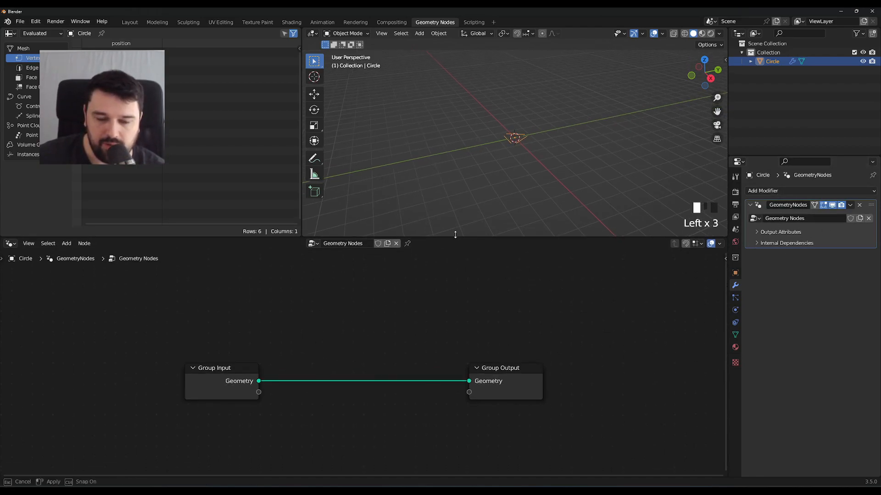
{"action": "left_click", "coordinate": [559, 177]}
{"action": "key", "text": "KP_7"}
{"action": "scroll", "coordinate": [542, 140], "scroll_direction": "up", "scroll_amount": 6}
{"action": "scroll", "coordinate": [540, 155], "scroll_direction": "up", "scroll_amount": 3}
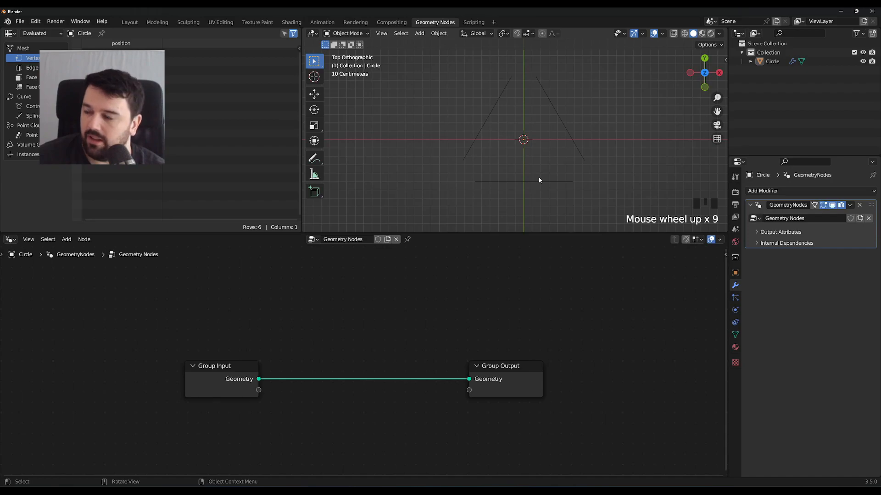
Step: Spread the Group Input and Group Output nodes farther apart and enable snapping in the node editor
{"action": "left_click_drag", "start_coordinate": [231, 370], "coordinate": [139, 347]}
{"action": "left_click_drag", "start_coordinate": [525, 373], "coordinate": [619, 340]}
{"action": "key", "text": "shift+Tab"}
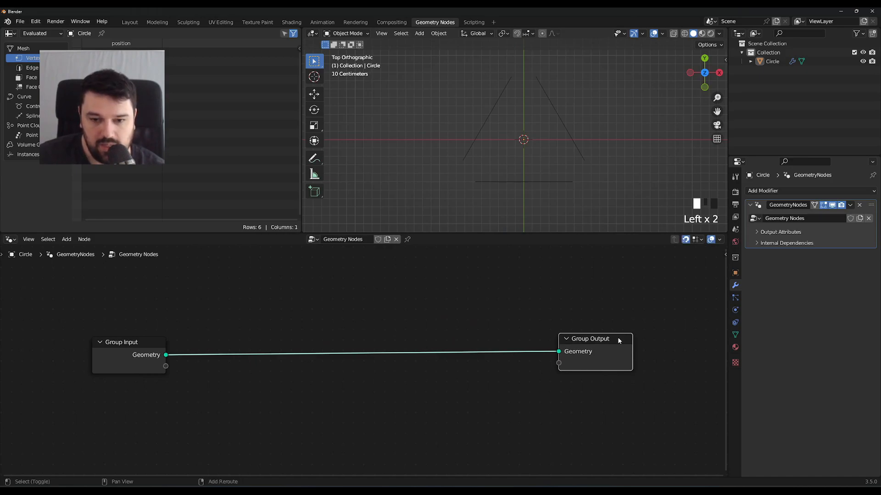
{"action": "mouse_move", "coordinate": [607, 340]}
{"action": "left_mouse_down"}
{"action": "mouse_move", "coordinate": [610, 346]}
{"action": "mouse_move", "coordinate": [609, 336]}
{"action": "mouse_move", "coordinate": [596, 344]}
{"action": "left_mouse_up"}
{"action": "left_click", "coordinate": [368, 331]}
{"action": "left_click", "coordinate": [356, 317]}
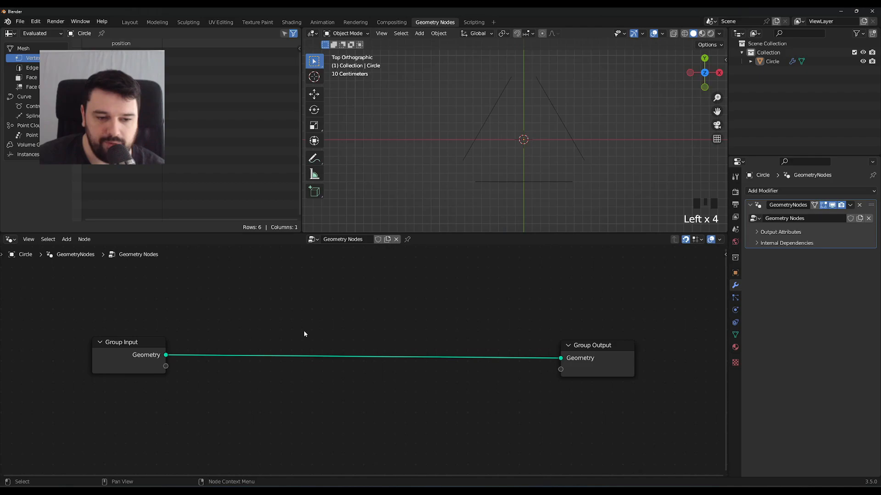
{"action": "key", "text": "shift+a"}
{"action": "left_click", "coordinate": [516, 95]}
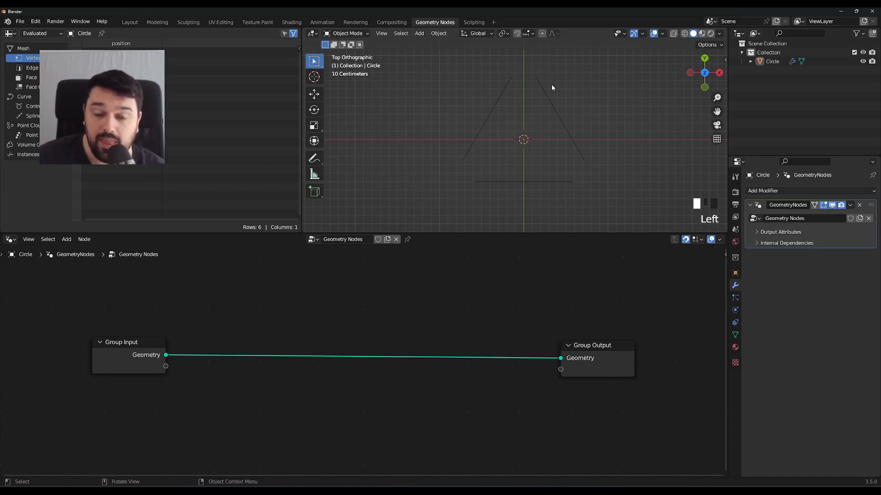
{"action": "left_click", "coordinate": [320, 306]}
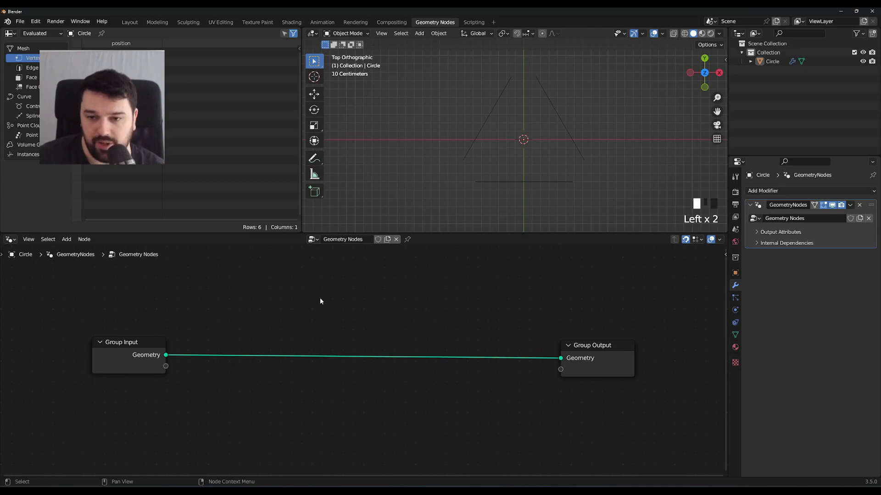
Step: Add a Mesh to Curve node on the link between Group Input and Group Output
{"action": "key", "text": "shift+a"}
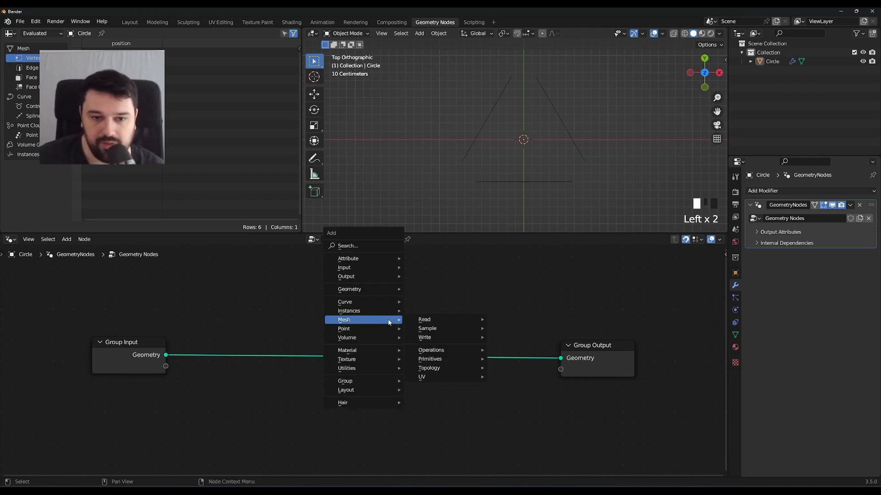
{"action": "left_click", "coordinate": [374, 246]}
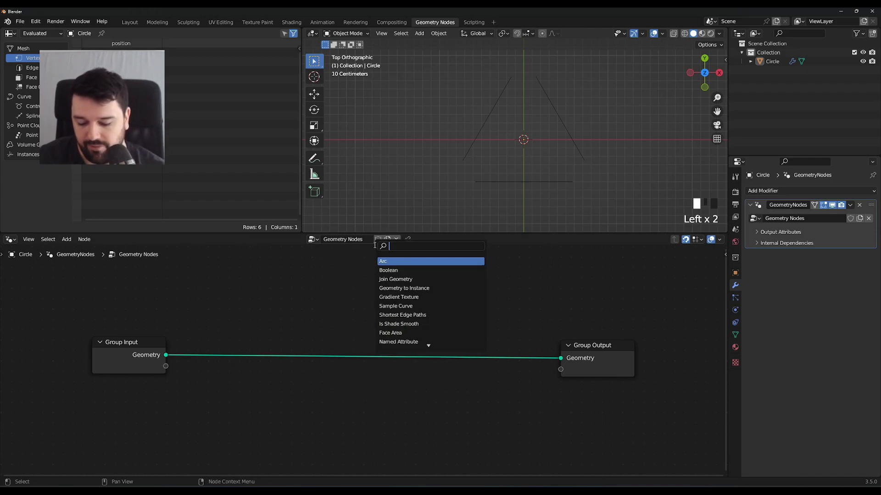
{"action": "type", "text": "mesh to"}
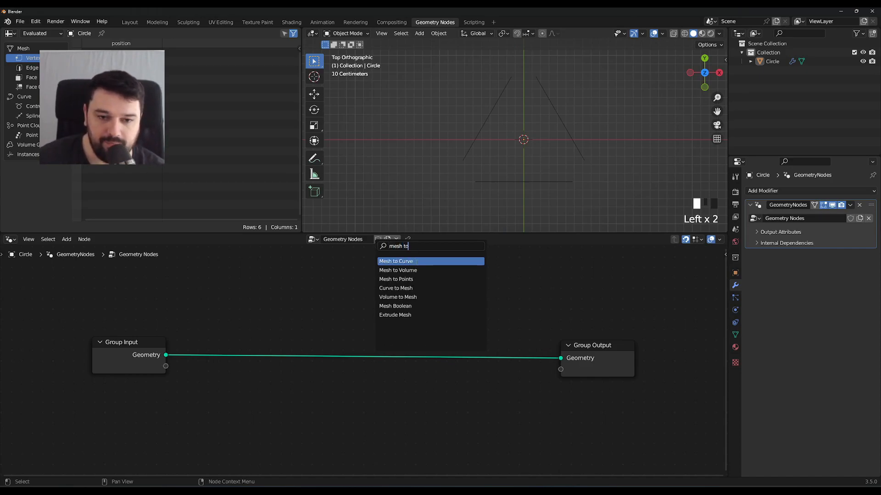
{"action": "key", "text": "Return"}
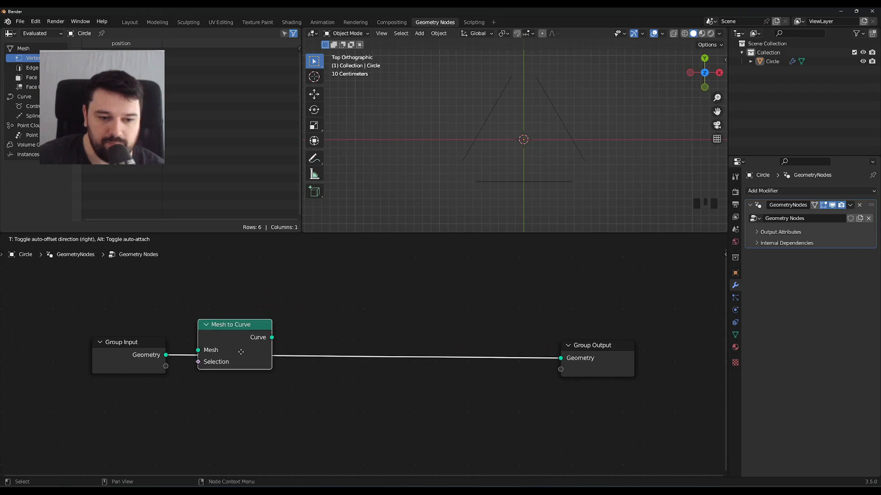
{"action": "left_click", "coordinate": [250, 353]}
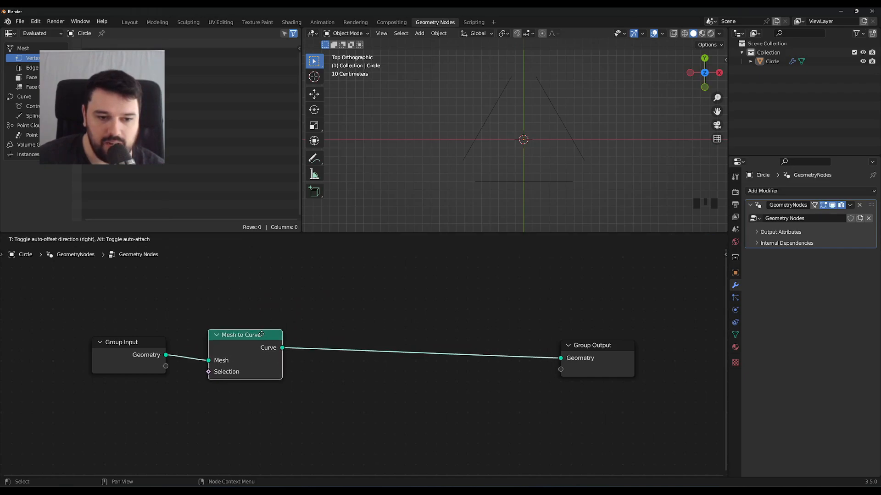
Step: Move Group Input and Mesh to Curve close together and shift Group Output away to make room for more nodes
{"action": "left_click_drag", "start_coordinate": [263, 331], "coordinate": [244, 331]}
{"action": "left_click_drag", "start_coordinate": [147, 344], "coordinate": [129, 336]}
{"action": "left_click_drag", "start_coordinate": [253, 328], "coordinate": [232, 328]}
{"action": "left_click_drag", "start_coordinate": [616, 350], "coordinate": [669, 339]}
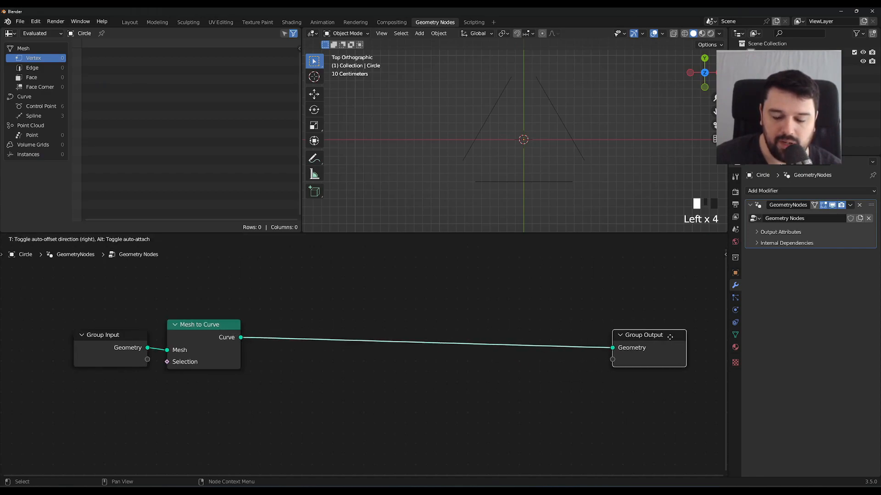
{"action": "left_click", "coordinate": [413, 384]}
Step: Add a Curve to Mesh node on the link between Mesh to Curve and Group Output
{"action": "scroll", "coordinate": [467, 374], "scroll_direction": "down", "scroll_amount": 1}
{"action": "scroll", "coordinate": [365, 394], "scroll_direction": "down", "scroll_amount": 1}
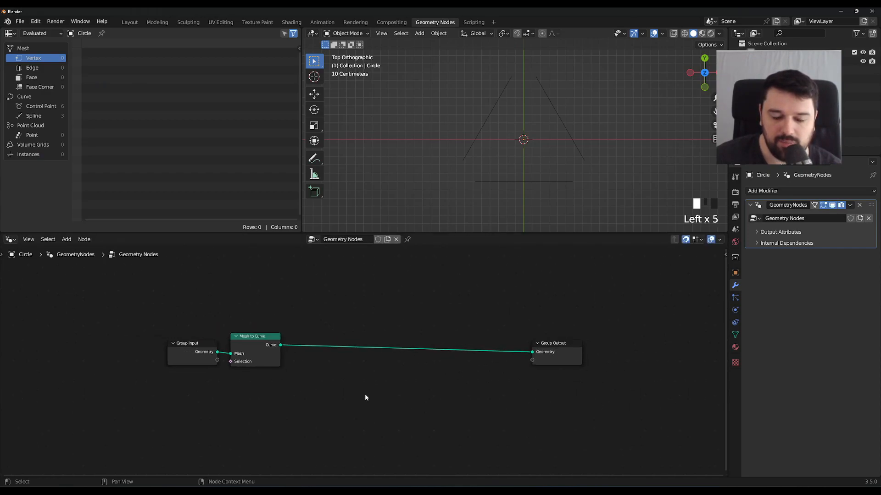
{"action": "scroll", "coordinate": [585, 364], "scroll_direction": "up", "scroll_amount": 2}
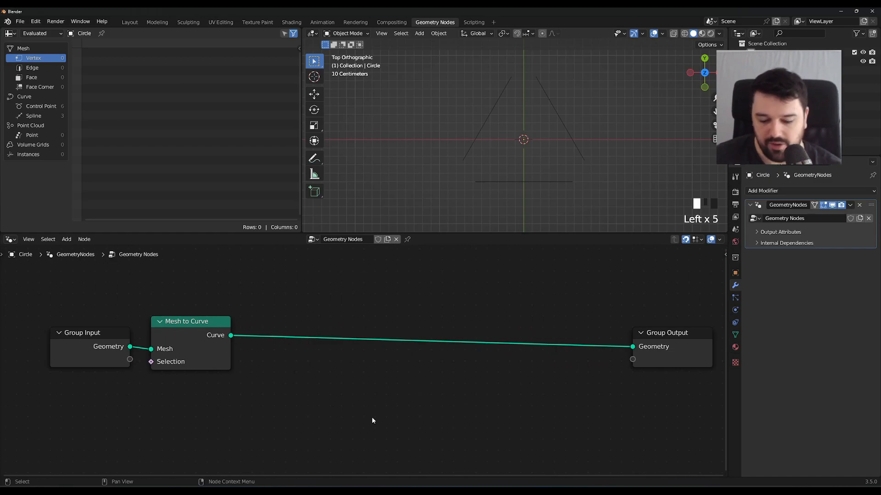
{"action": "key", "text": "shift+a"}
{"action": "left_click", "coordinate": [415, 320]}
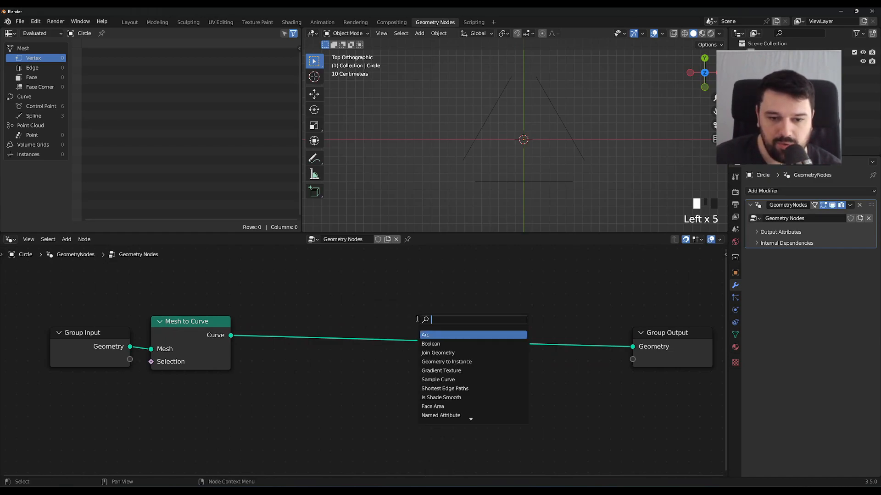
{"action": "type", "text": "curv"}
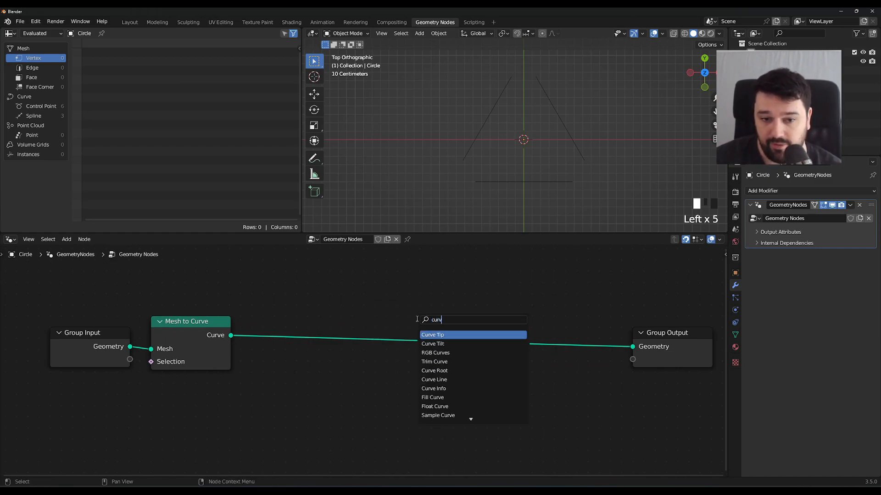
{"action": "type", "text": "e to"}
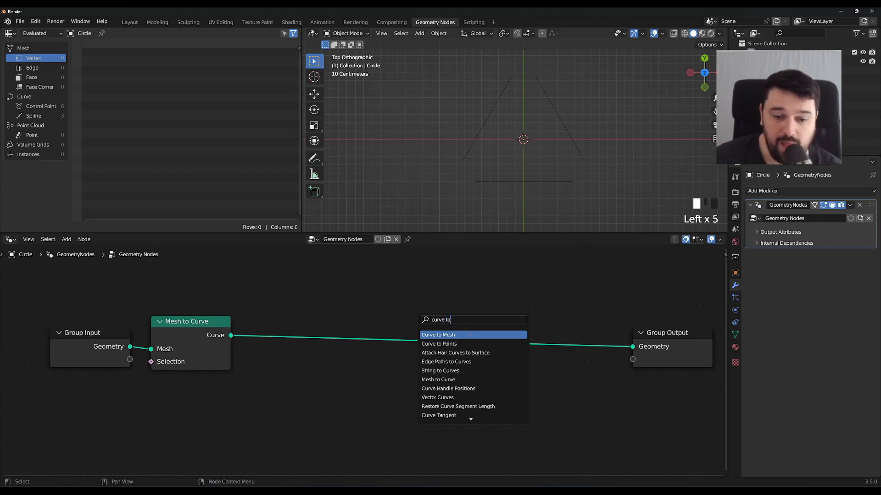
{"action": "left_click", "coordinate": [470, 336]}
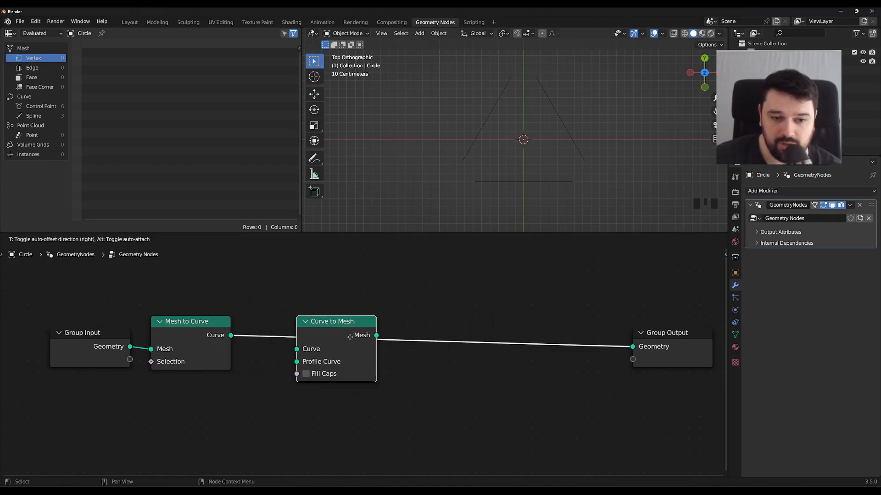
{"action": "left_click", "coordinate": [377, 330]}
Step: Move Curve to Mesh farther from Mesh to Curve and level Group Output with it
{"action": "left_click_drag", "start_coordinate": [378, 311], "coordinate": [434, 311]}
{"action": "left_click", "coordinate": [489, 414]}
{"action": "left_click_drag", "start_coordinate": [691, 336], "coordinate": [680, 313]}
{"action": "left_click", "coordinate": [477, 364]}
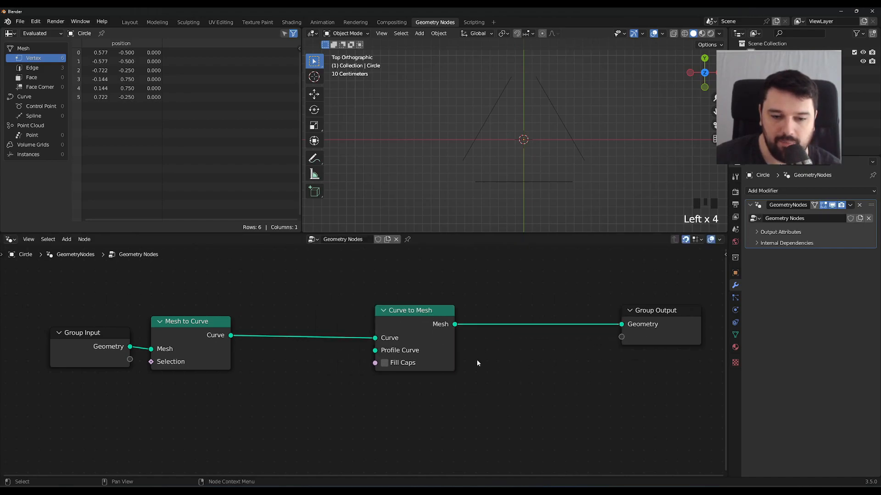
Step: Add a Curve Circle node below the link between Mesh to Curve and Curve to Mesh
{"action": "mouse_move", "coordinate": [379, 353]}
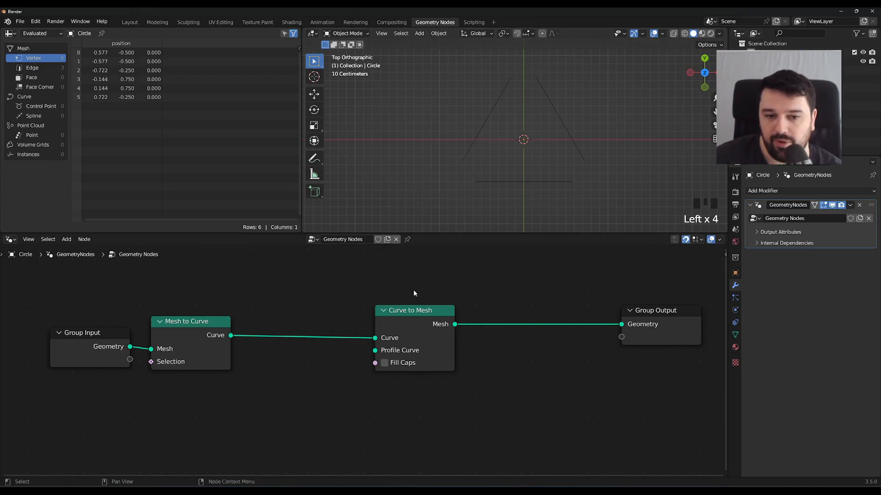
{"action": "key", "text": "shift+a"}
{"action": "left_click", "coordinate": [306, 323]}
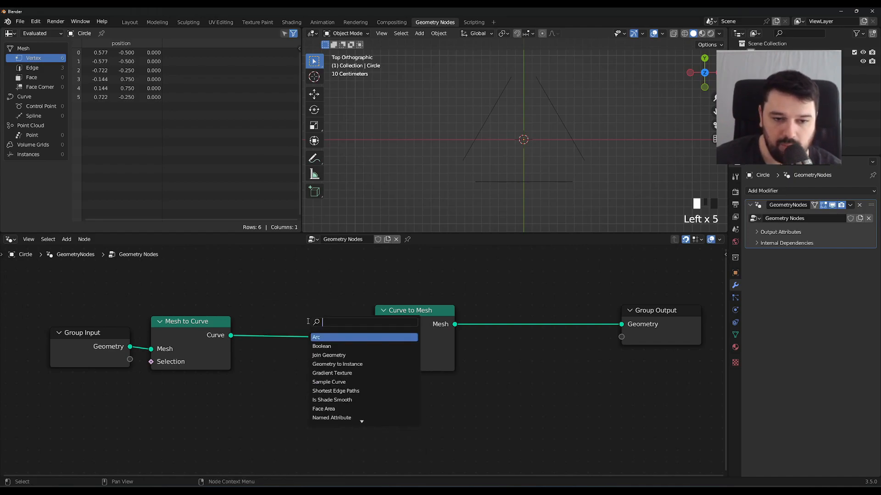
{"action": "type", "text": "curve c"}
{"action": "key", "text": "Return"}
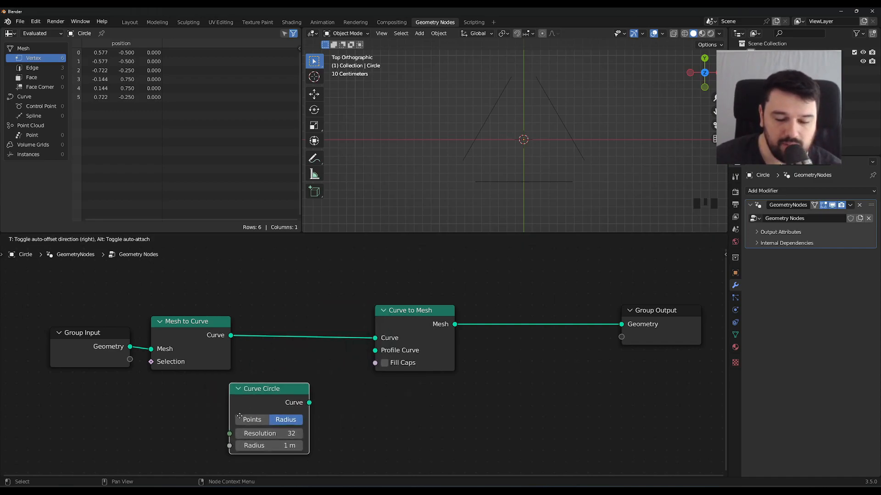
{"action": "left_click", "coordinate": [250, 418]}
Step: Connect the Curve Circle output to the Profile Curve input of Curve to Mesh and enable Fill Caps
{"action": "scroll", "coordinate": [560, 152], "scroll_direction": "down", "scroll_amount": 2}
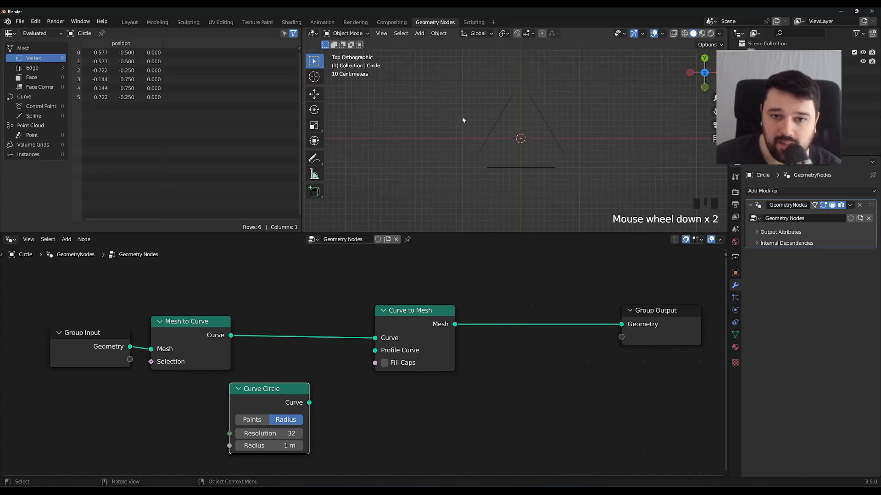
{"action": "left_click_drag", "start_coordinate": [311, 404], "coordinate": [375, 350]}
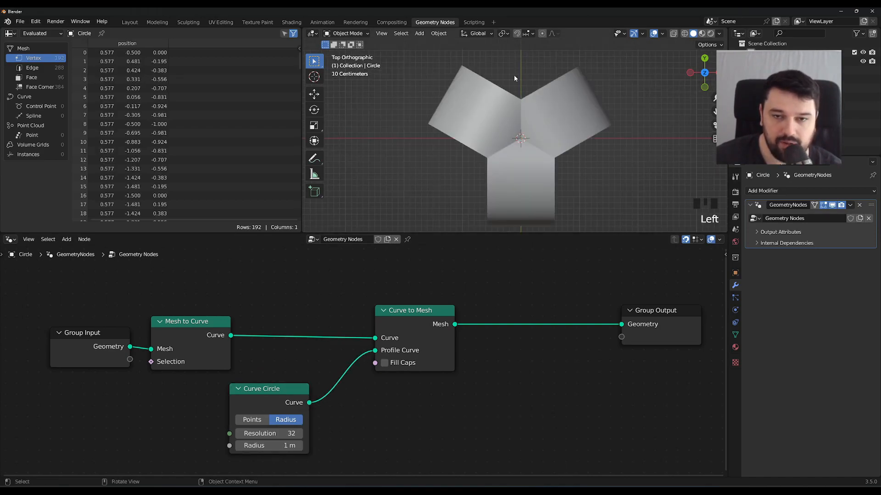
{"action": "middle_click_drag", "start_coordinate": [481, 136], "coordinate": [490, 72]}
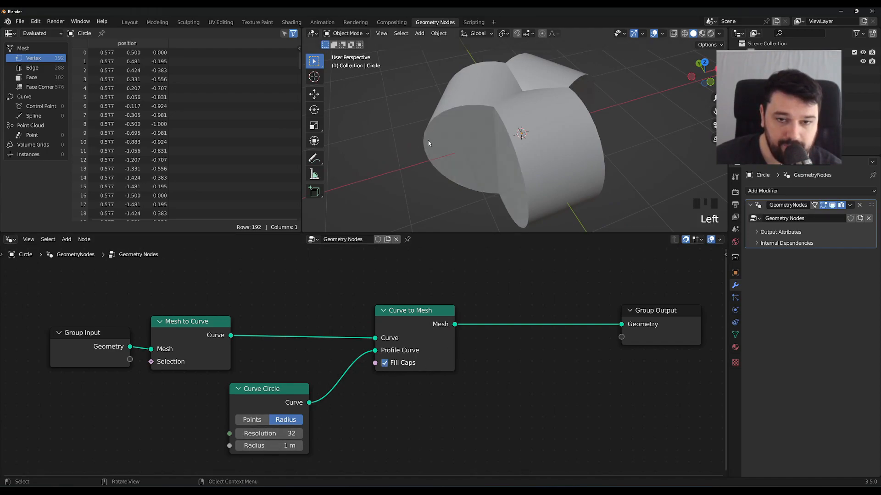
Step: Set the Curve Circle radius to 0.001 m
{"action": "left_click", "coordinate": [284, 446]}
{"action": "type", "text": "0"}
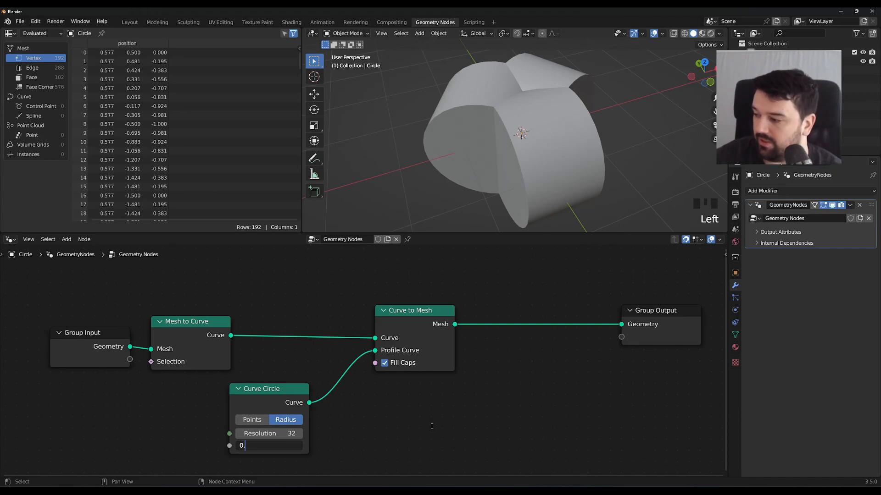
{"action": "type", "text": ".00"}
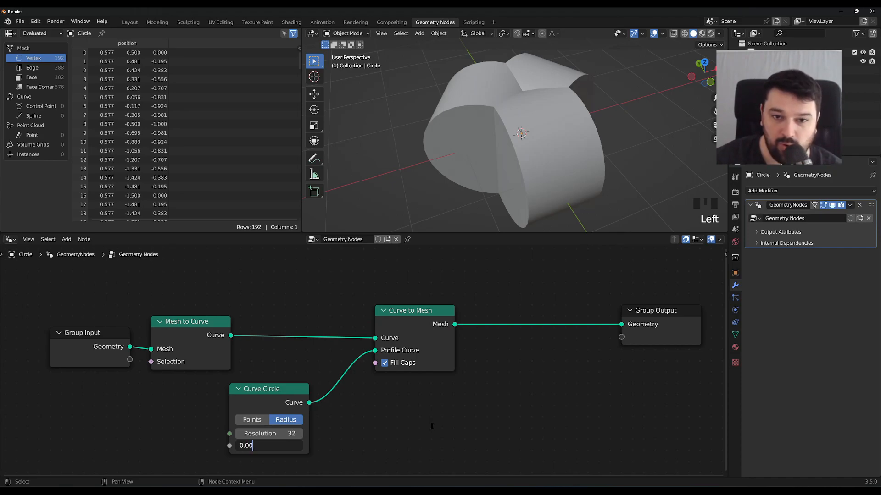
{"action": "type", "text": "1"}
{"action": "key", "text": "Return"}
{"action": "scroll", "coordinate": [502, 153], "scroll_direction": "up", "scroll_amount": 6}
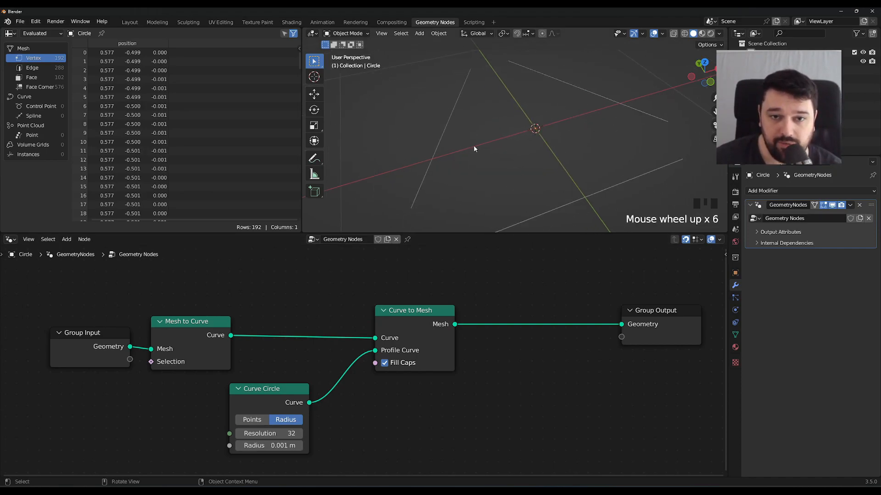
Step: Try a Curve Circle radius of 0.101 m, then set it to 0.008 m
{"action": "left_click", "coordinate": [301, 445]}
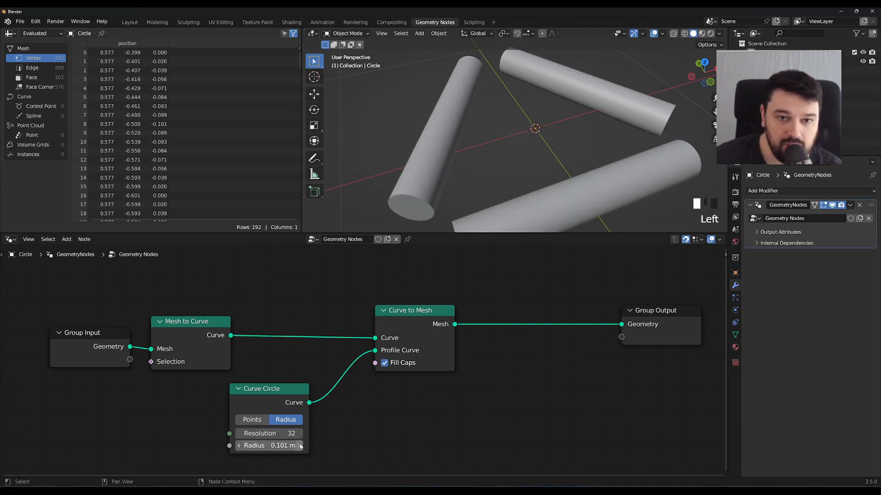
{"action": "left_click", "coordinate": [284, 446]}
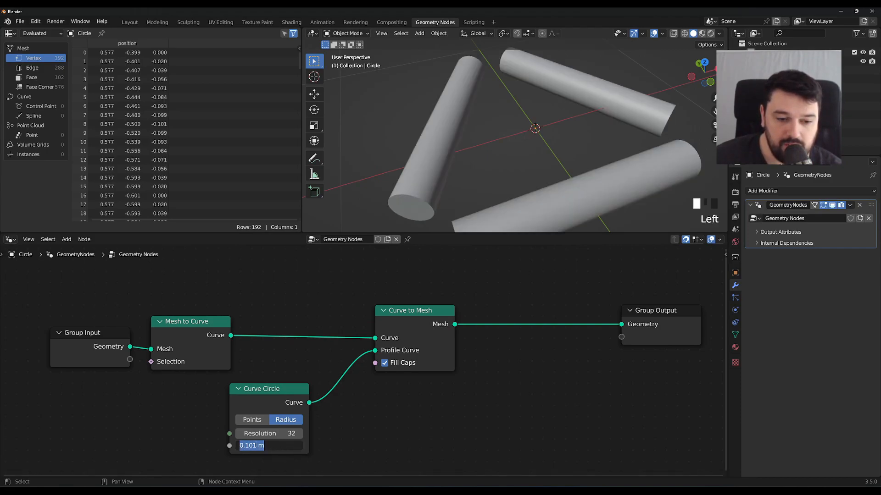
{"action": "type", "text": "0.008"}
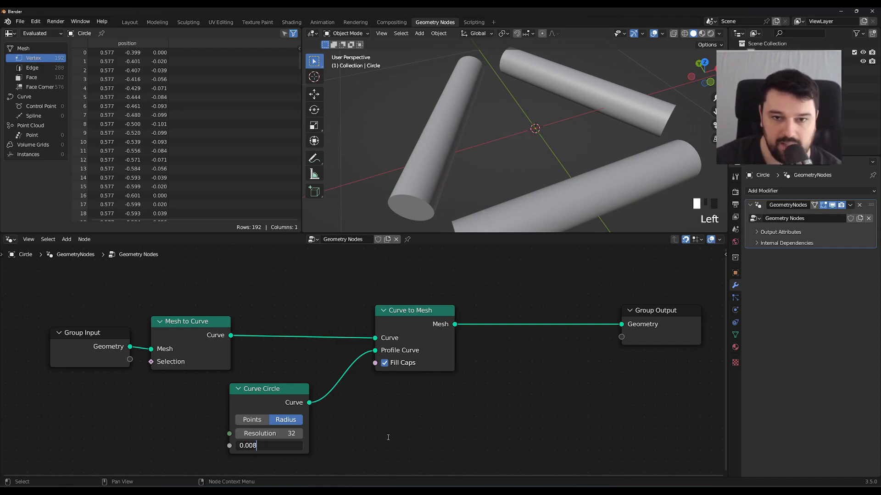
{"action": "key", "text": "Return"}
Step: Set the Curve Circle radius to 0.01 m and check the thickness of the triangle's sides in the viewport
{"action": "left_click", "coordinate": [290, 445]}
{"action": "type", "text": "0"}
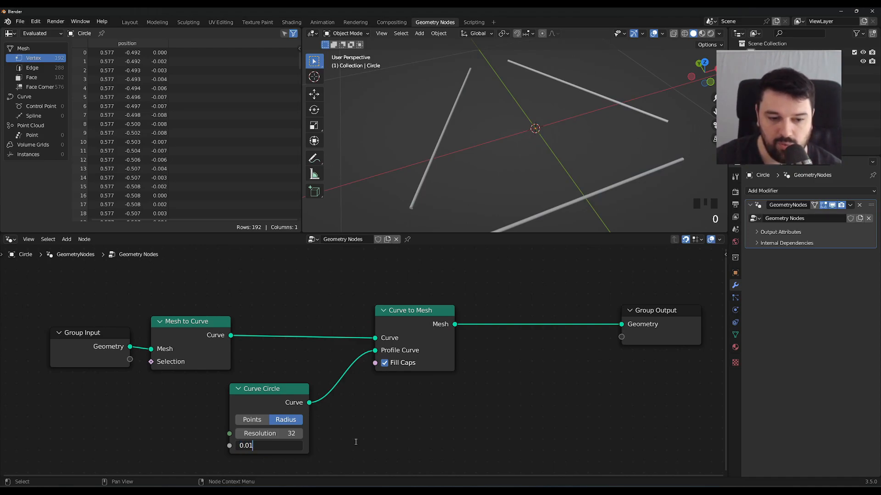
{"action": "type", "text": ".01"}
{"action": "key", "text": "Return"}
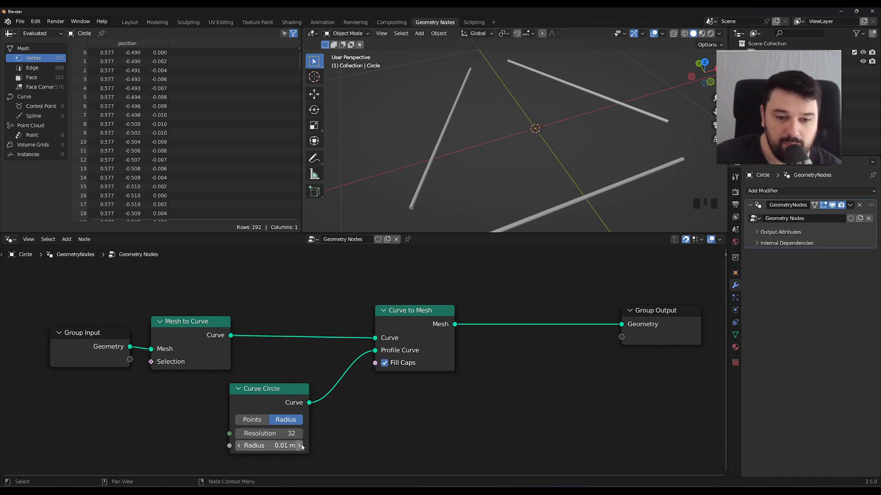
{"action": "middle_click_drag", "start_coordinate": [513, 119], "coordinate": [496, 161]}
{"action": "scroll", "coordinate": [496, 161], "scroll_direction": "down", "scroll_amount": 1}
{"action": "scroll", "coordinate": [496, 161], "scroll_direction": "down", "scroll_amount": 1}
{"action": "scroll", "coordinate": [496, 161], "scroll_direction": "up", "scroll_amount": 1}
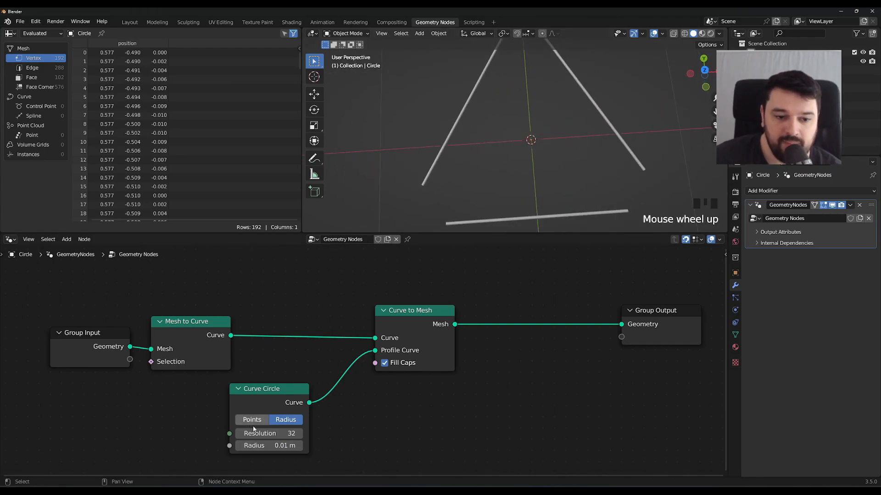
Step: Increase the Curve Circle radius to 0.05 m
{"action": "left_click", "coordinate": [285, 446]}
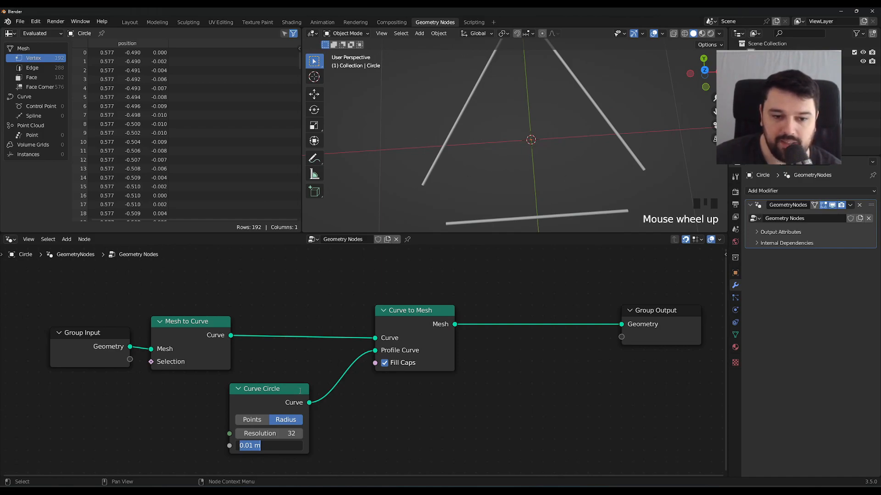
{"action": "left_click", "coordinate": [267, 447]}
{"action": "key", "text": "BackSpace"}
{"action": "type", "text": "5"}
{"action": "key", "text": "Return"}
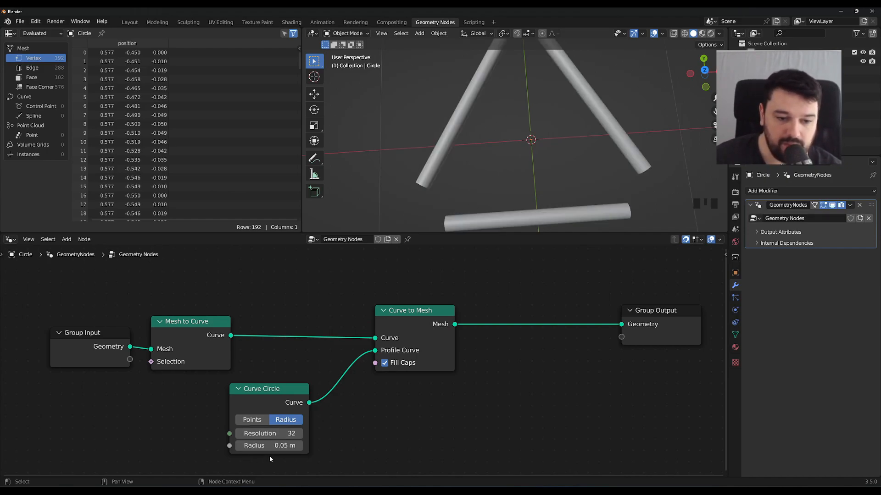
Step: Set the Curve Circle radius to 0.03 m
{"action": "left_click", "coordinate": [284, 449]}
{"action": "type", "text": "0"}
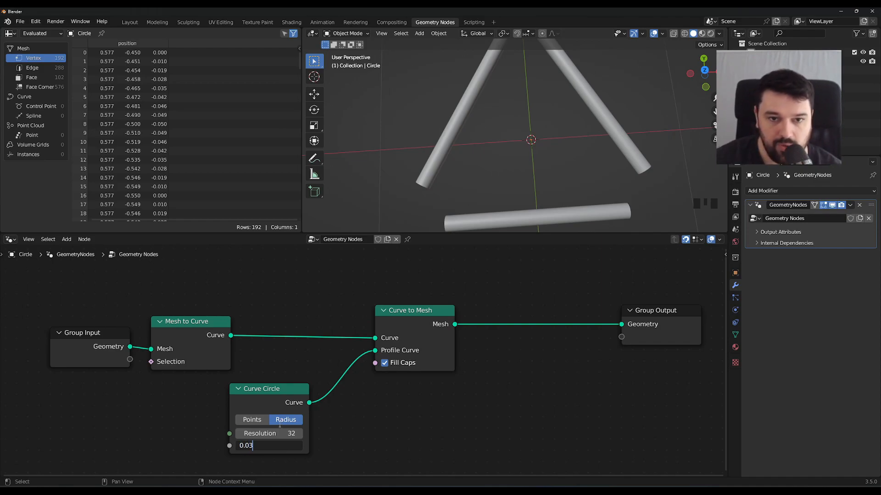
{"action": "type", "text": ".03"}
{"action": "key", "text": "Return"}
Step: Reduce the Curve Circle resolution to 4
{"action": "middle_click_drag", "start_coordinate": [616, 131], "coordinate": [568, 134]}
{"action": "left_click_drag", "start_coordinate": [292, 434], "coordinate": [241, 434]}
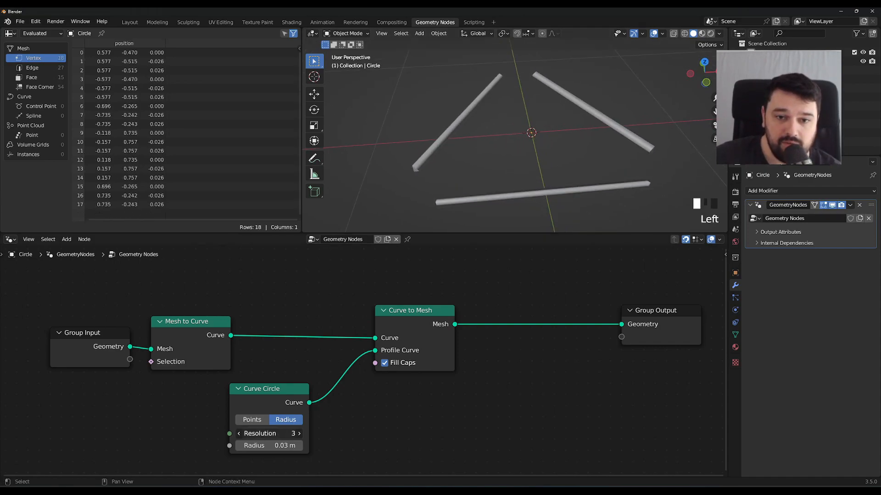
{"action": "left_click", "coordinate": [299, 434]}
{"action": "middle_click_drag", "start_coordinate": [513, 166], "coordinate": [507, 199]}
Step: Move Group Output farther from Curve to Mesh to make room for another node
{"action": "left_click", "coordinate": [646, 363]}
{"action": "left_click_drag", "start_coordinate": [668, 310], "coordinate": [690, 310]}
{"action": "left_click", "coordinate": [596, 361]}
Step: Add a Set Shade Smooth node between Curve to Mesh and Group Output and inspect the triangle in the viewport
{"action": "key", "text": "shift+a"}
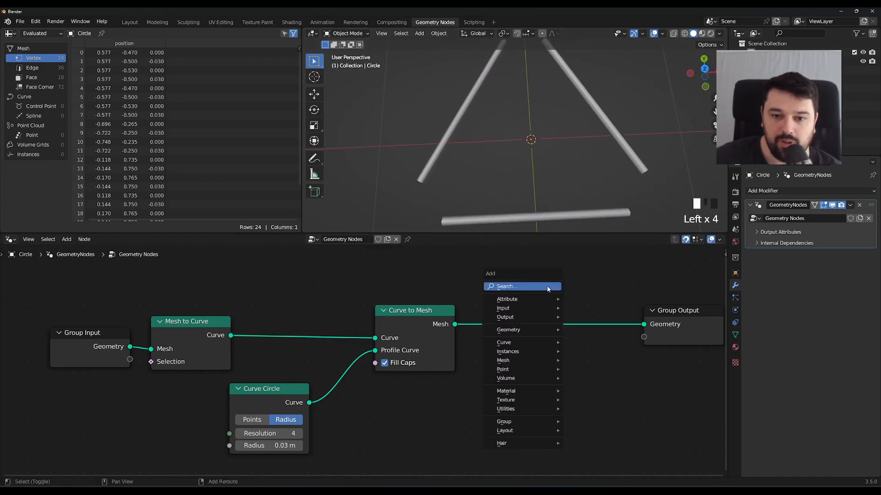
{"action": "left_click", "coordinate": [548, 286]}
{"action": "type", "text": "set sh"}
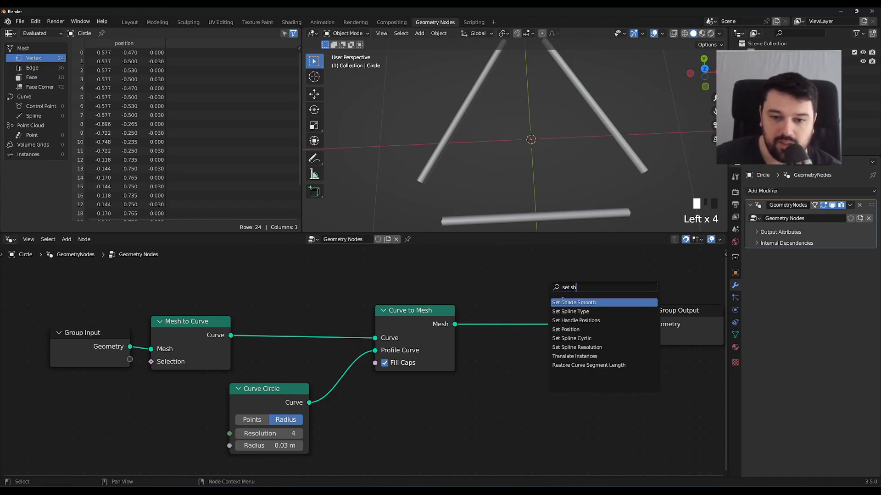
{"action": "left_click", "coordinate": [562, 300]}
{"action": "left_click", "coordinate": [536, 337]}
{"action": "left_click", "coordinate": [493, 418]}
{"action": "middle_click_drag", "start_coordinate": [496, 128], "coordinate": [509, 188]}
{"action": "scroll", "coordinate": [518, 191], "scroll_direction": "down", "scroll_amount": 3}
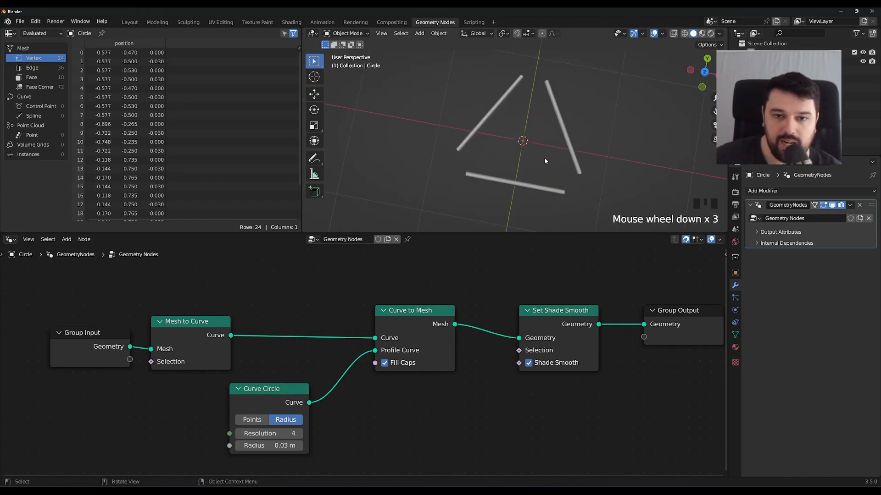
{"action": "middle_click_drag", "start_coordinate": [524, 146], "coordinate": [534, 157]}
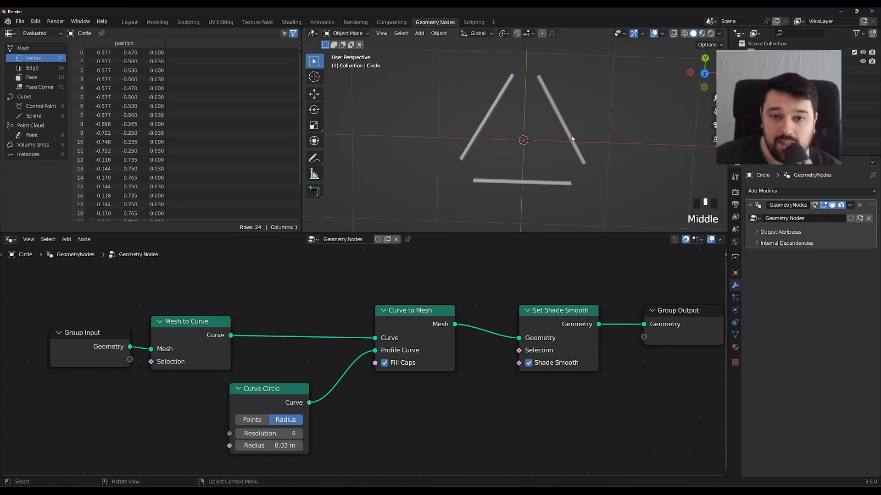
{"action": "middle_click_drag", "start_coordinate": [526, 134], "coordinate": [556, 178]}
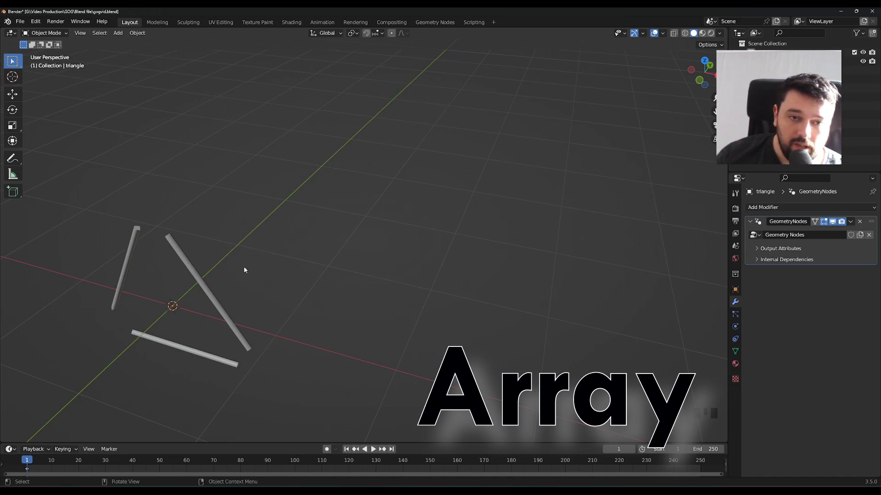
Step: Add a Line curve object running 10 m along the Y axis from the world origin
{"action": "middle_click_drag", "start_coordinate": [268, 260], "coordinate": [320, 262]}
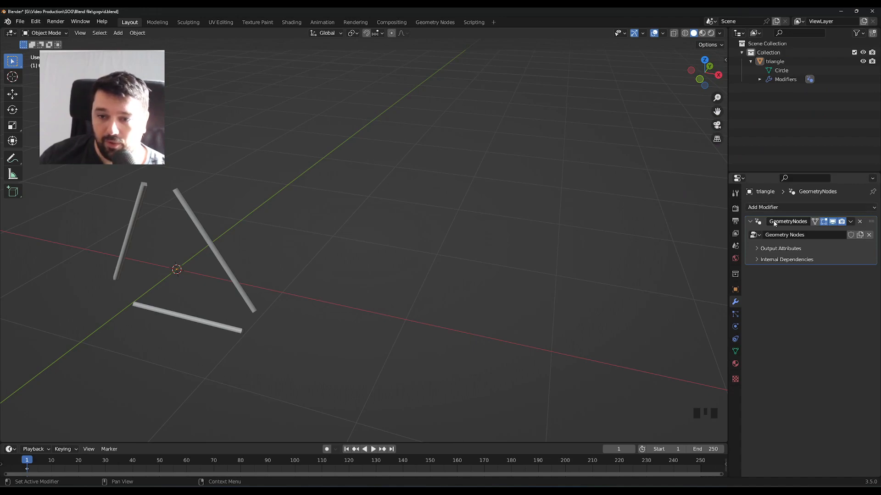
{"action": "left_click", "coordinate": [795, 139]}
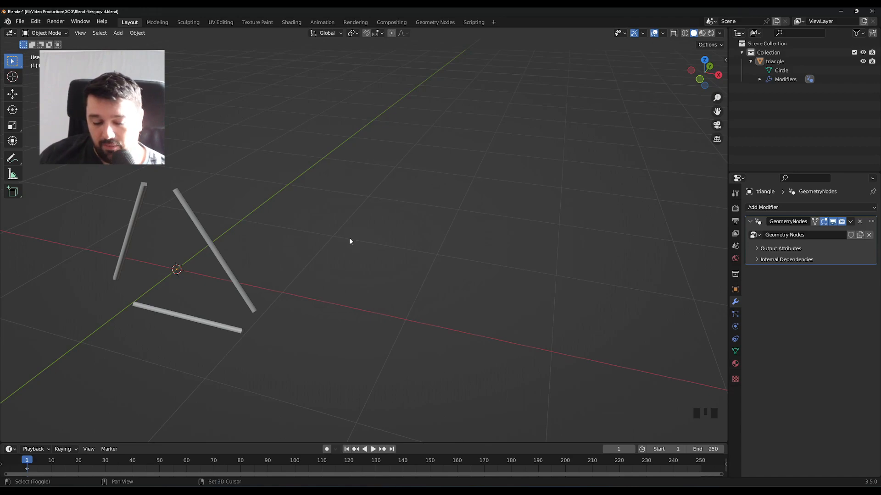
{"action": "key", "text": "shift+a"}
{"action": "mouse_move", "coordinate": [357, 240]}
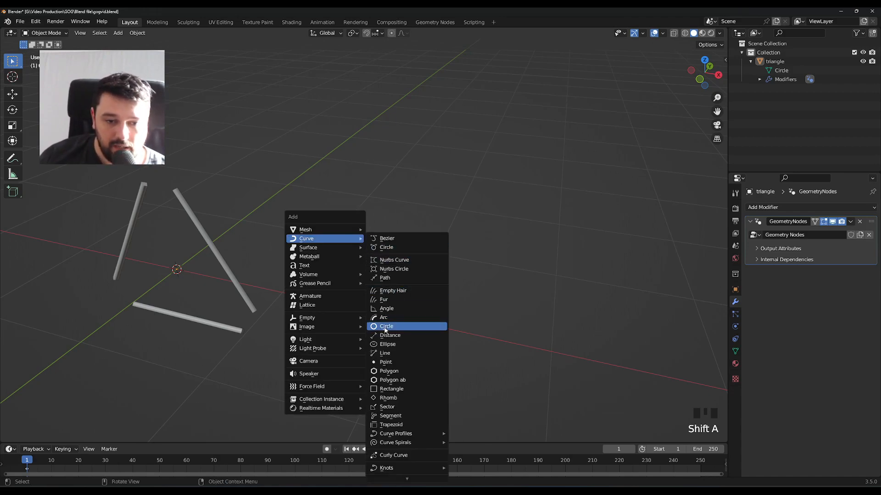
{"action": "left_click", "coordinate": [385, 353]}
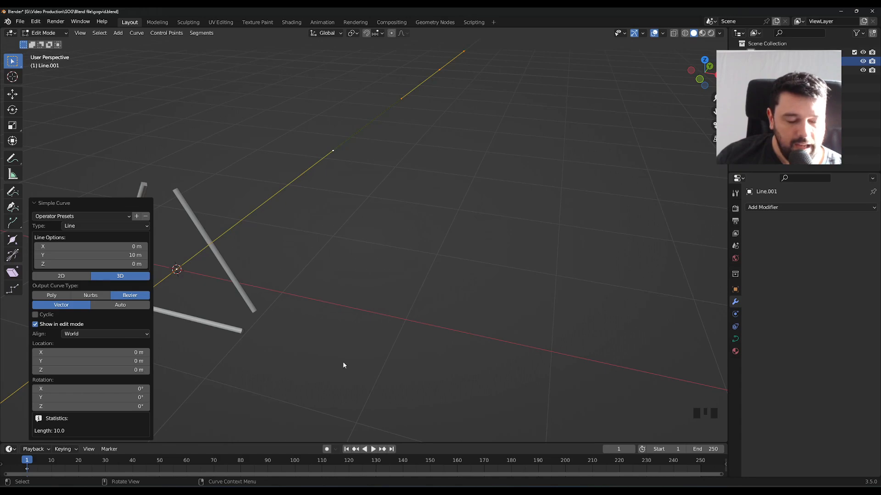
Step: Return the line curve to Object Mode and add a Plain Axes empty at the world origin
{"action": "left_click", "coordinate": [392, 307]}
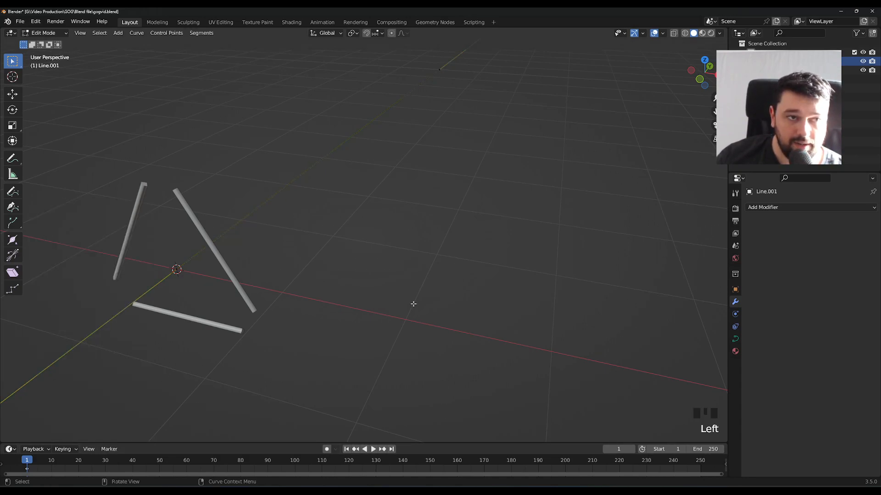
{"action": "key", "text": "Tab"}
{"action": "middle_click_drag", "start_coordinate": [385, 205], "coordinate": [403, 202]}
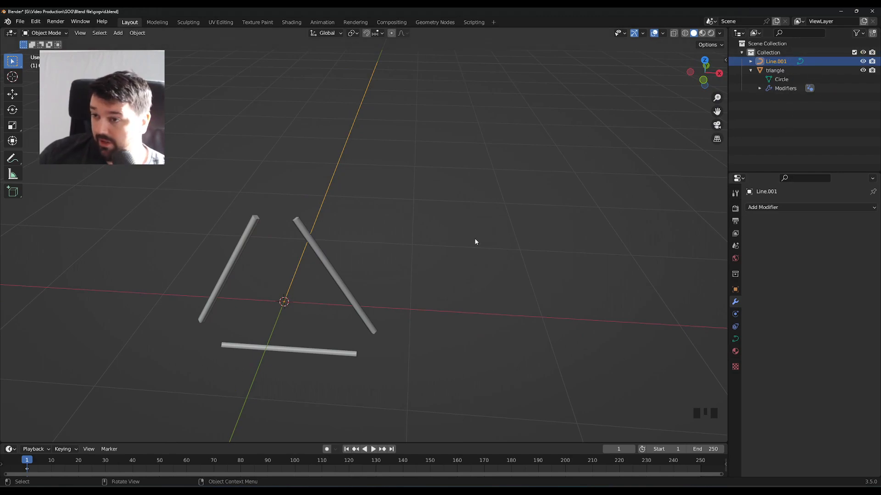
{"action": "key", "text": "shift+a"}
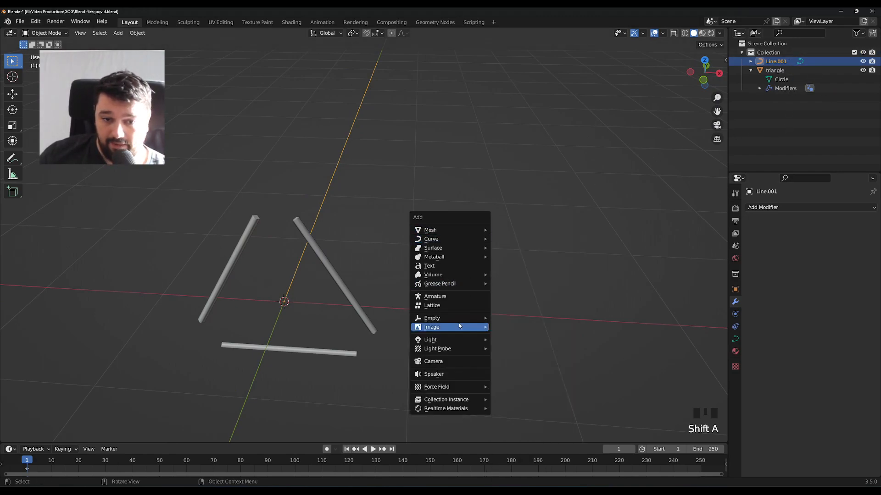
{"action": "mouse_move", "coordinate": [459, 319]}
{"action": "left_click", "coordinate": [509, 318]}
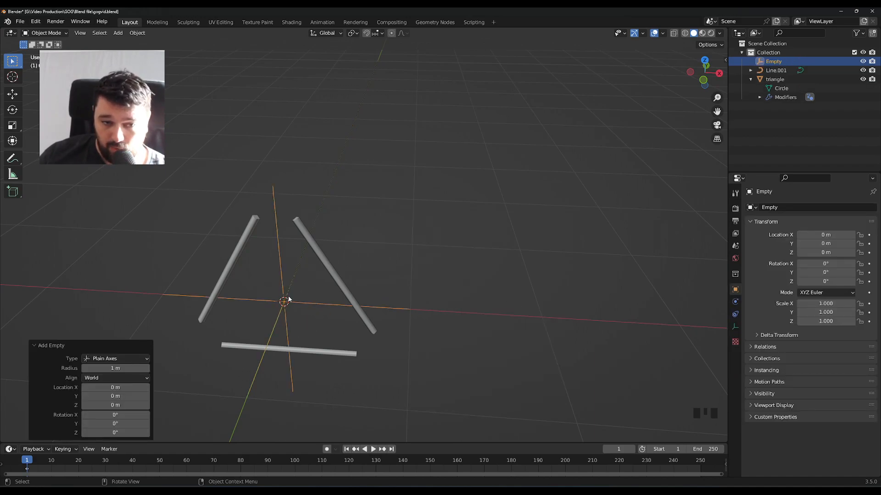
{"action": "left_click", "coordinate": [485, 355]}
{"action": "middle_click_drag", "start_coordinate": [478, 346], "coordinate": [477, 323]}
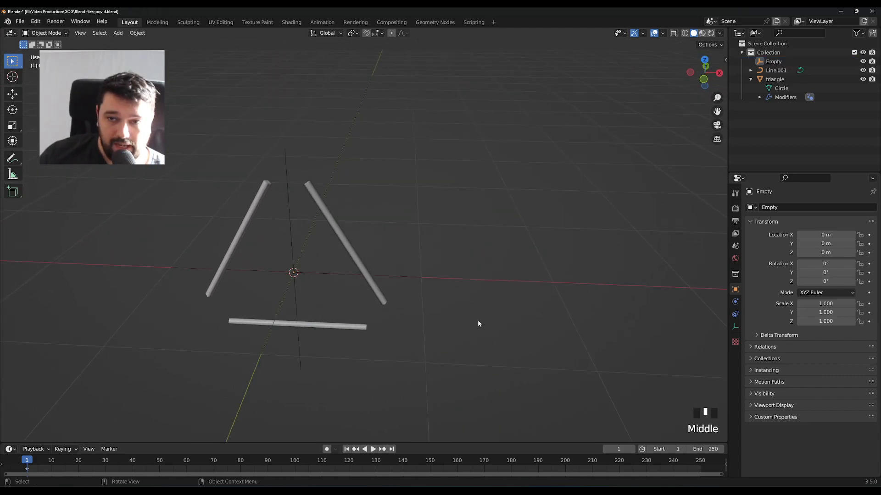
Step: Add an Array modifier to the triangle object
{"action": "left_click", "coordinate": [775, 79]}
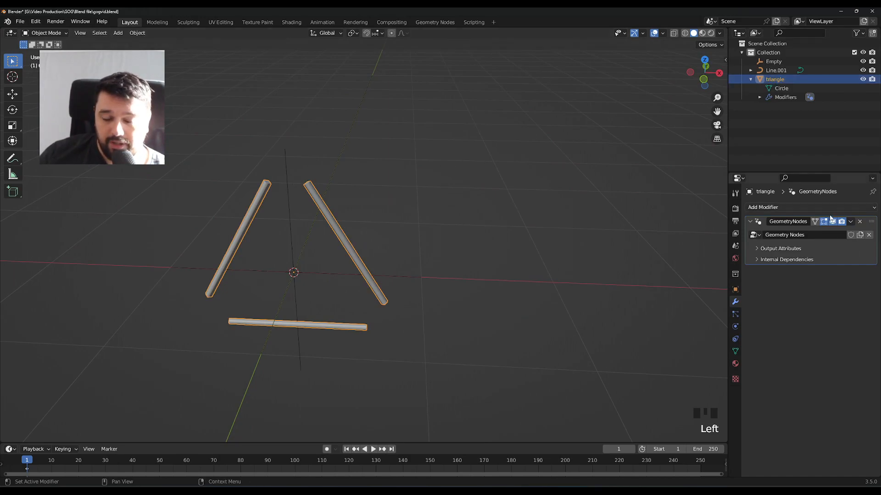
{"action": "left_click", "coordinate": [779, 209]}
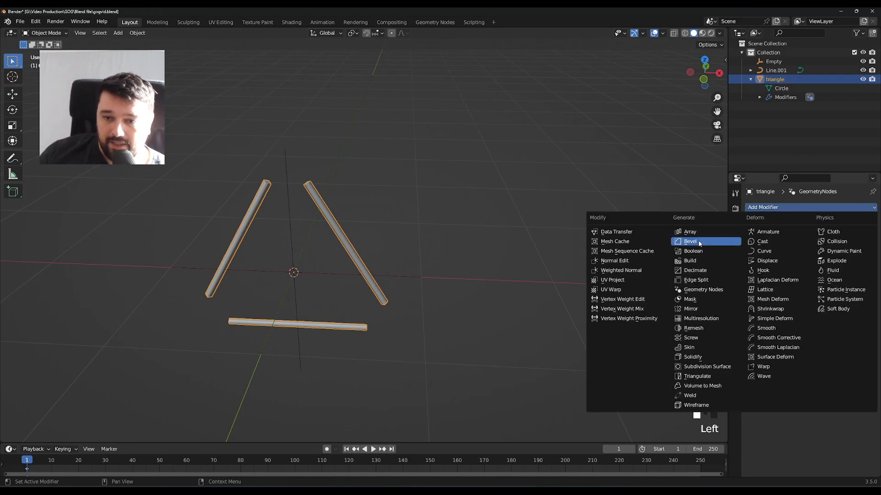
{"action": "left_click", "coordinate": [693, 235]}
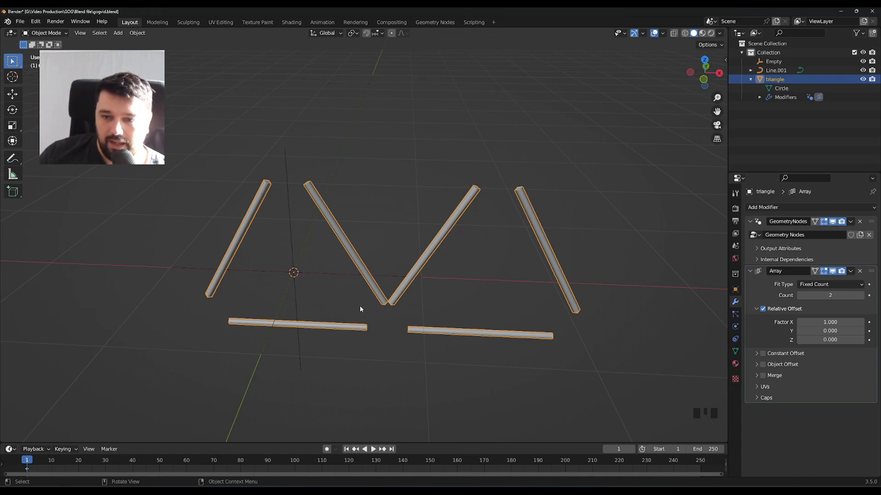
Step: Set the array's relative offset factors to 0 on X and 10 on Y
{"action": "left_click", "coordinate": [834, 322]}
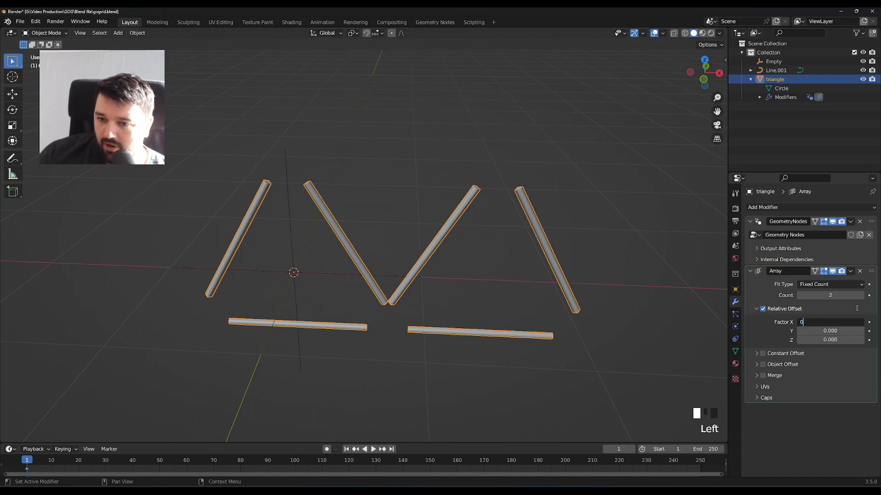
{"action": "type", "text": "0"}
{"action": "key", "text": "Return"}
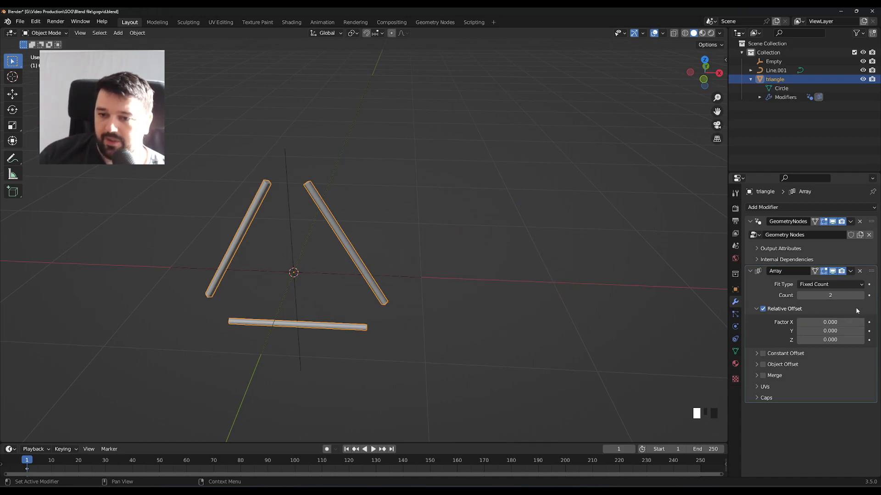
{"action": "left_click", "coordinate": [837, 331]}
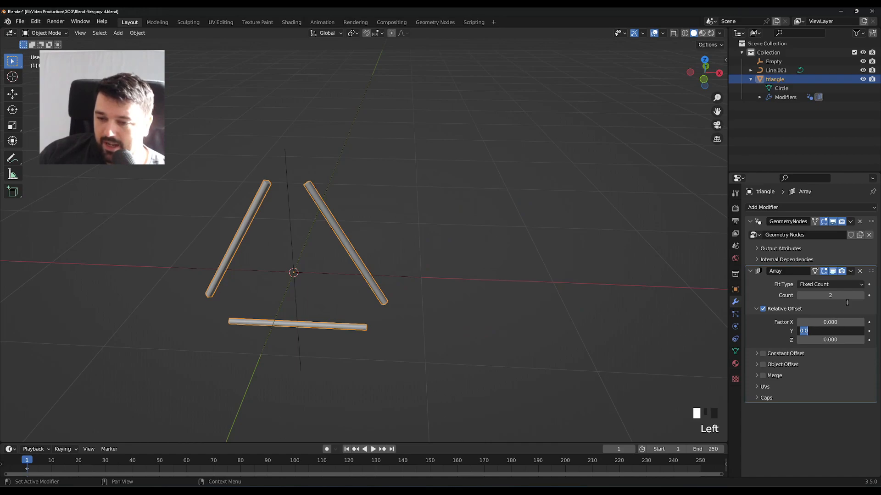
{"action": "type", "text": "1"}
{"action": "key", "text": "Return"}
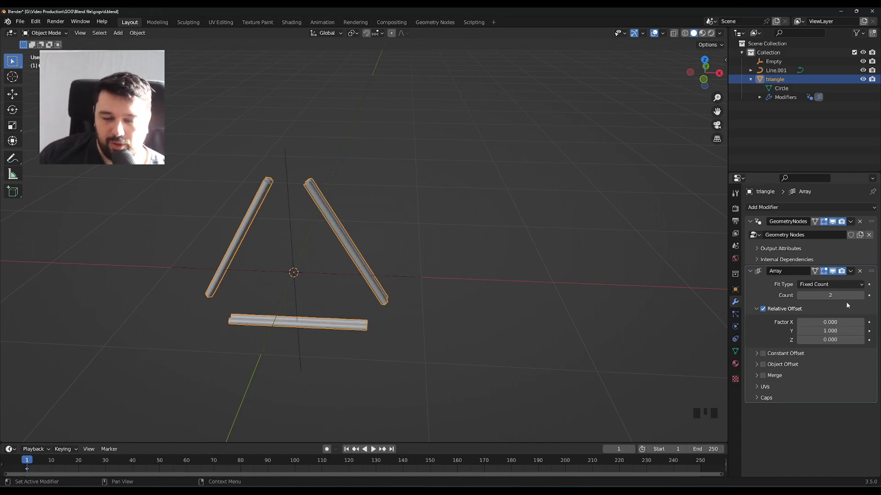
{"action": "middle_click_drag", "start_coordinate": [493, 208], "coordinate": [453, 218]}
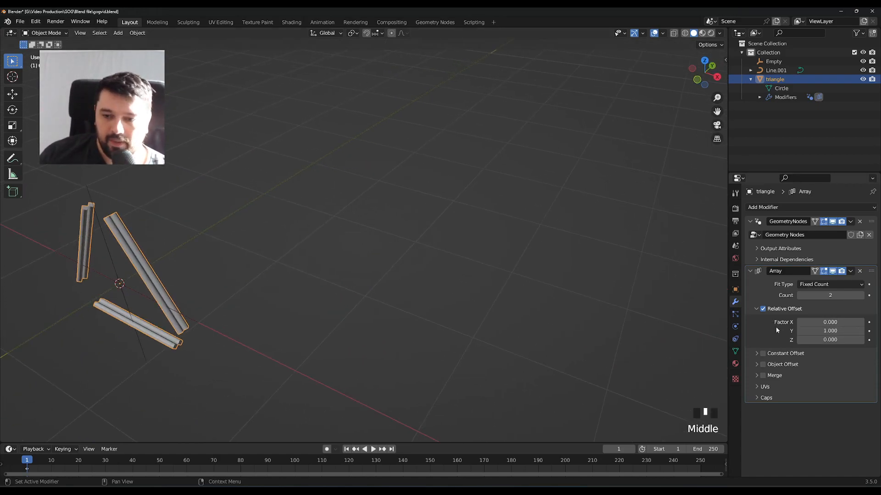
{"action": "left_click", "coordinate": [843, 331]}
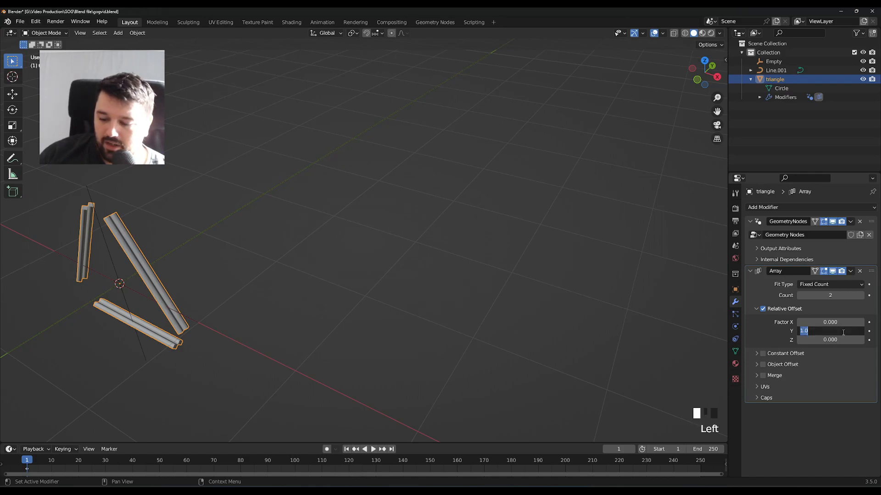
{"action": "key", "text": "Return"}
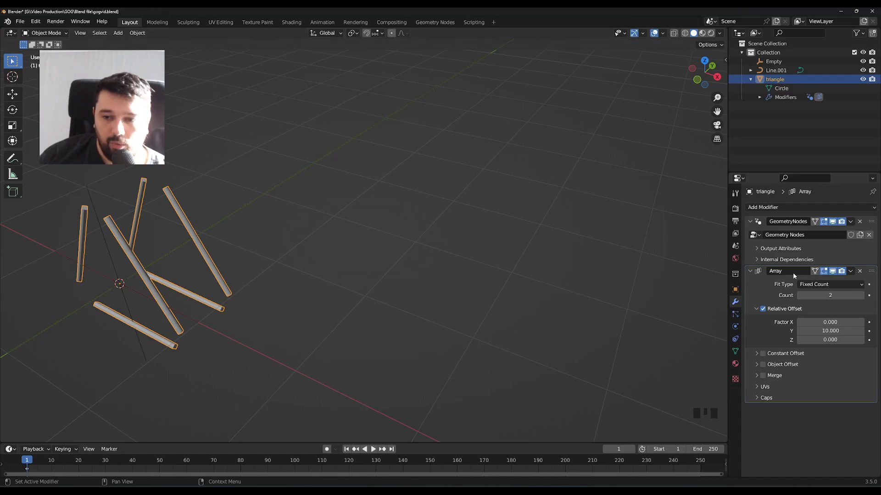
Step: Set the array's fixed count to 10 and inspect the row of triangles
{"action": "left_click", "coordinate": [854, 295]}
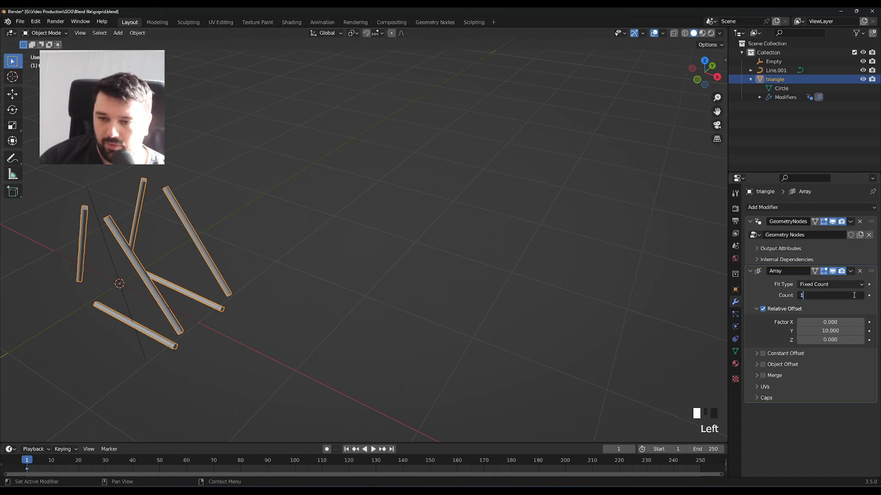
{"action": "key", "text": "Return"}
{"action": "mouse_move", "coordinate": [381, 307]}
{"action": "middle_mouse_down"}
{"action": "mouse_move", "coordinate": [391, 290]}
{"action": "mouse_move", "coordinate": [391, 301]}
{"action": "middle_mouse_up"}
{"action": "scroll", "coordinate": [407, 281], "scroll_direction": "down", "scroll_amount": 2}
{"action": "middle_click_drag", "start_coordinate": [413, 270], "coordinate": [517, 267]}
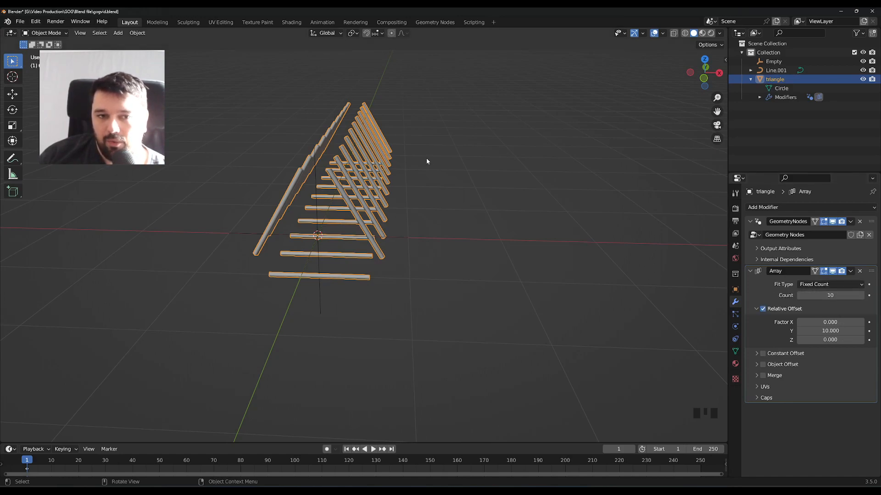
{"action": "middle_click_drag", "start_coordinate": [471, 164], "coordinate": [458, 175]}
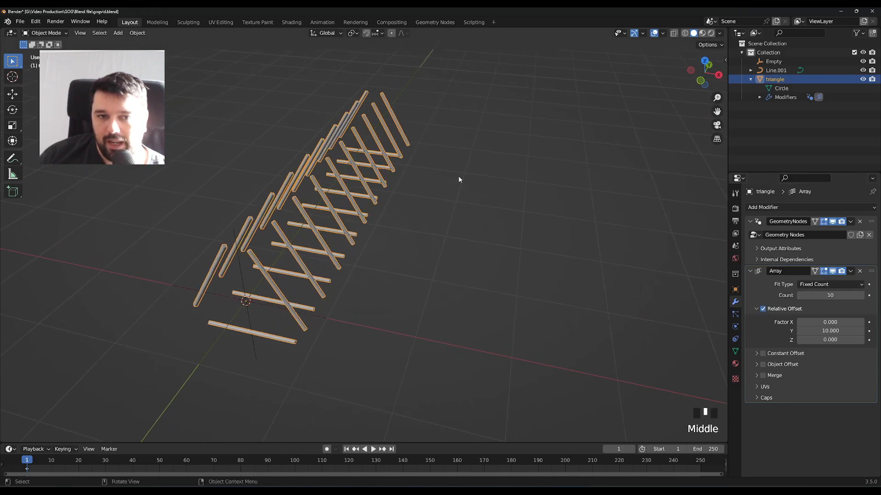
Step: Change the array's fit type to Fit Curve with Line.001 as the curve, and inspect the row of triangles
{"action": "left_click", "coordinate": [830, 284]}
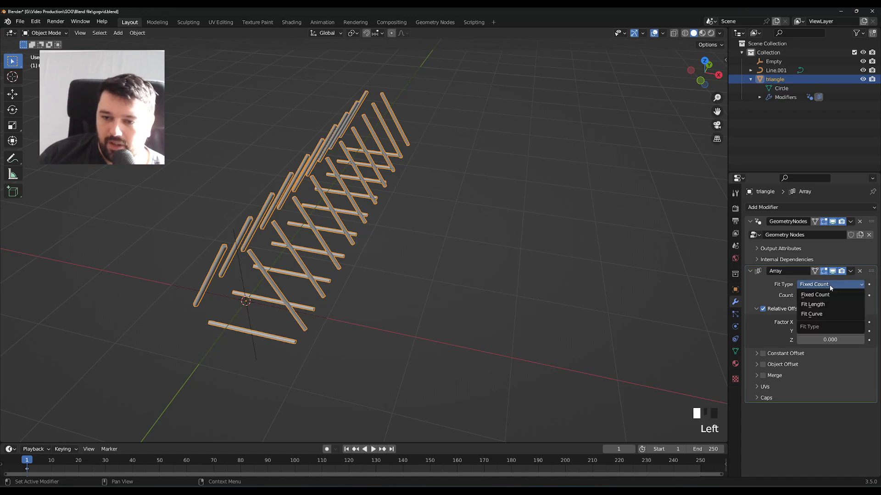
{"action": "left_click", "coordinate": [819, 316]}
{"action": "left_click", "coordinate": [859, 296]}
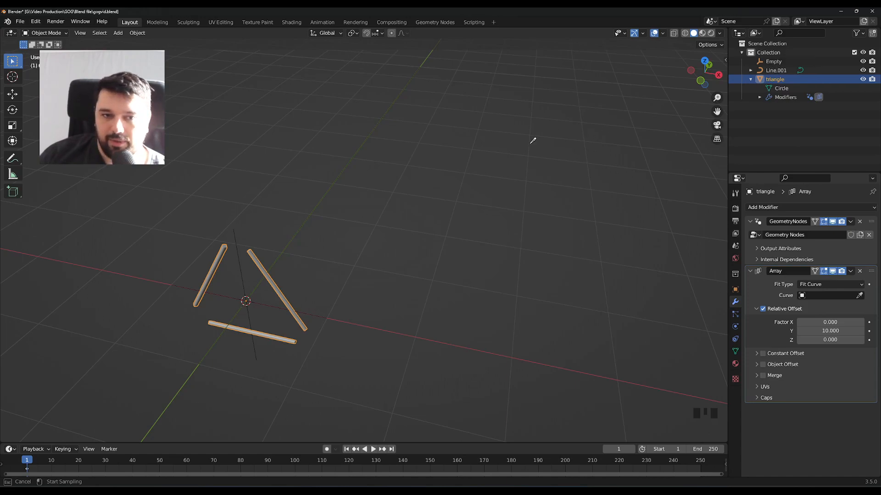
{"action": "left_click", "coordinate": [370, 138]}
{"action": "middle_click_drag", "start_coordinate": [502, 194], "coordinate": [393, 204]}
{"action": "scroll", "coordinate": [400, 202], "scroll_direction": "down", "scroll_amount": 2}
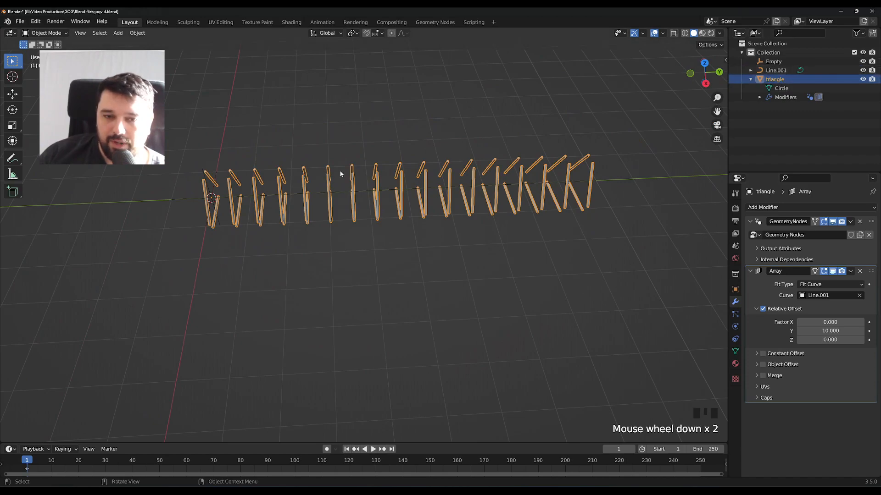
{"action": "middle_click_drag", "start_coordinate": [270, 277], "coordinate": [333, 273]}
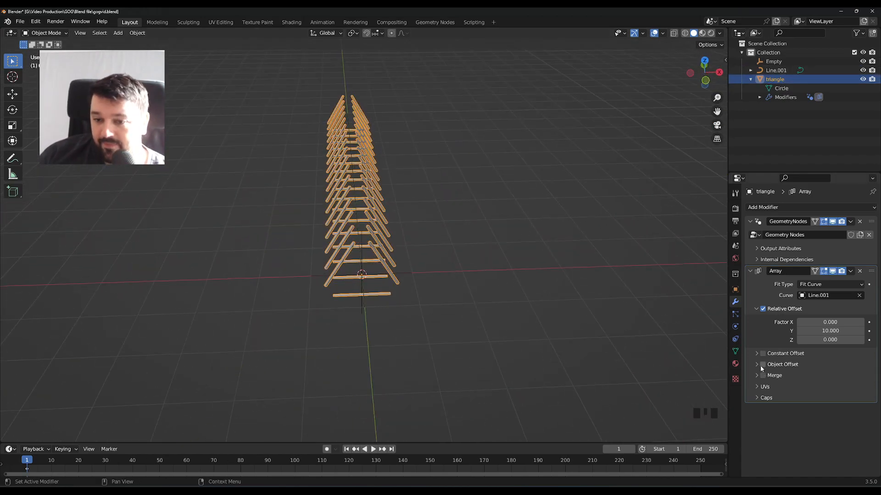
{"action": "middle_click_drag", "start_coordinate": [565, 295], "coordinate": [160, 339]}
{"action": "scroll", "coordinate": [532, 275], "scroll_direction": "up", "scroll_amount": 3}
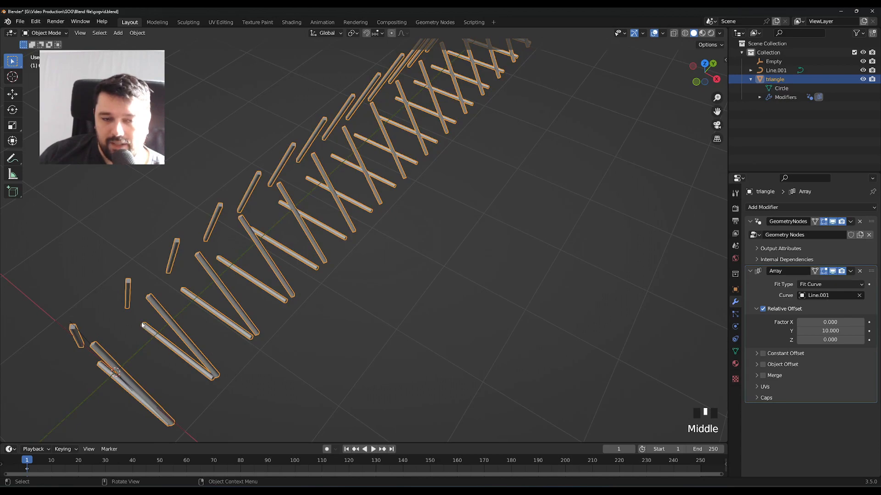
{"action": "middle_click_drag", "start_coordinate": [375, 299], "coordinate": [417, 250]}
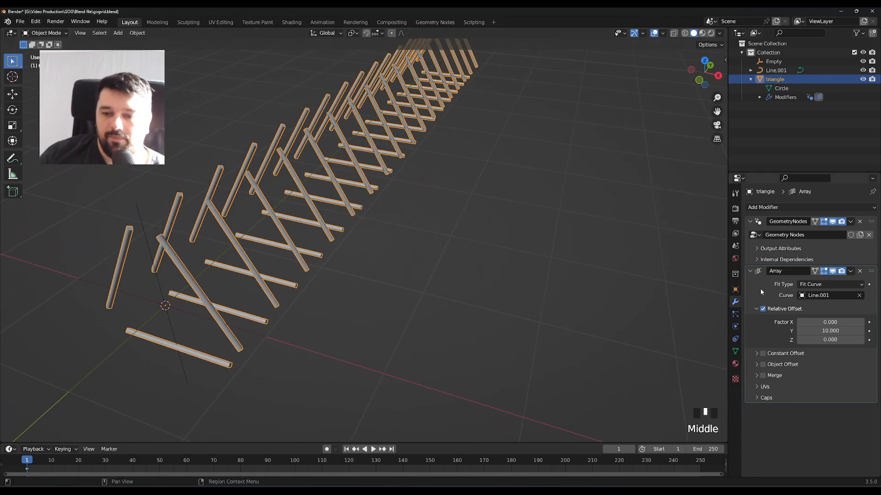
Step: Enable Object Offset on the triangle's array and assign the Empty as its offset object
{"action": "left_click", "coordinate": [757, 365]}
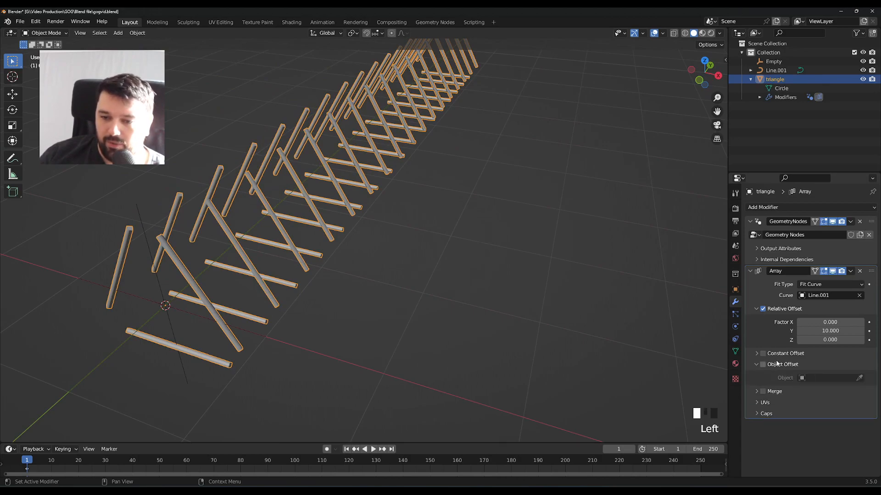
{"action": "left_click", "coordinate": [763, 365]}
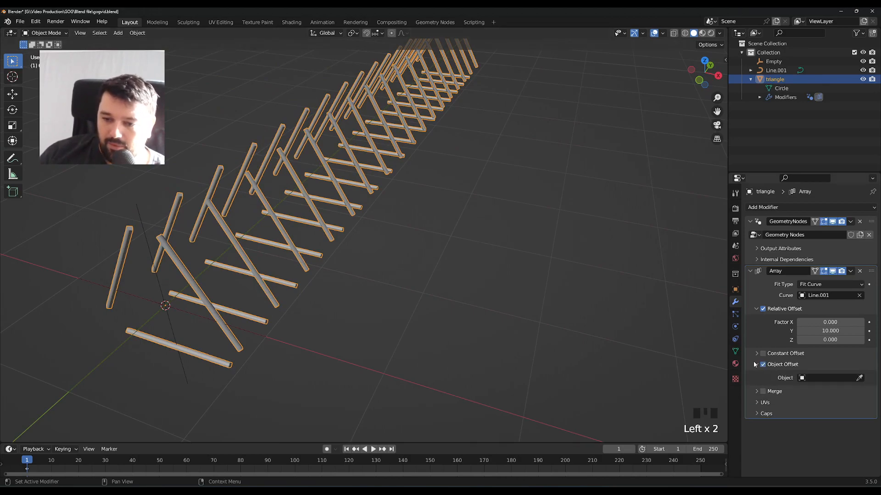
{"action": "left_click", "coordinate": [859, 378]}
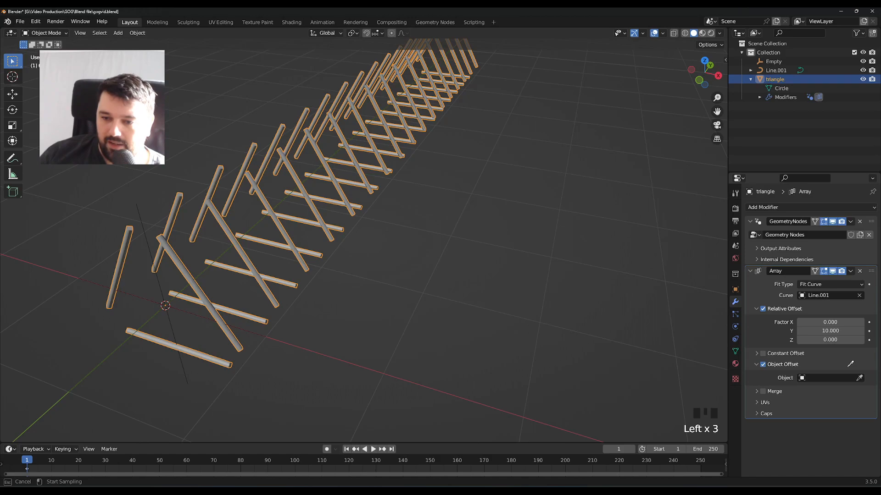
{"action": "left_click", "coordinate": [779, 57]}
{"action": "middle_click_drag", "start_coordinate": [486, 304], "coordinate": [499, 299]}
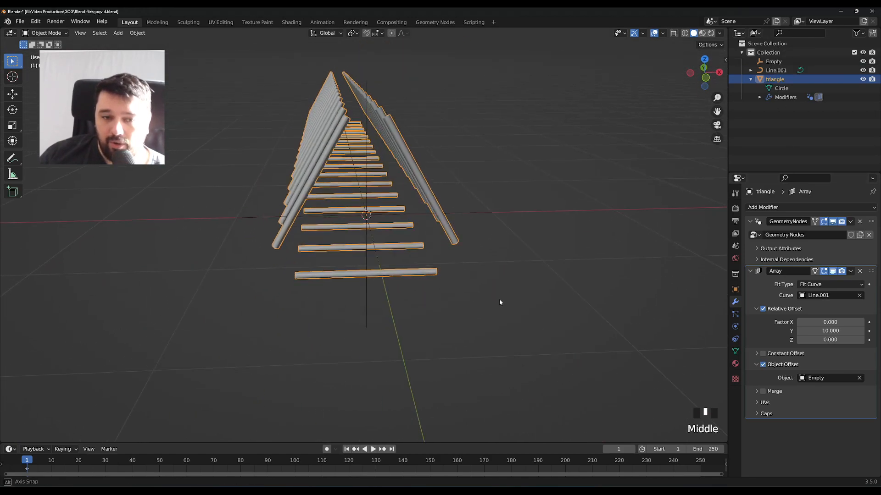
Step: Select the Empty and set its Y rotation to 90° to twist the arrayed triangles around the Y axis
{"action": "left_click", "coordinate": [775, 64]}
{"action": "middle_click_drag", "start_coordinate": [611, 160], "coordinate": [597, 163]}
{"action": "key", "text": "KP_5"}
{"action": "key", "text": "KP_5"}
{"action": "middle_click_drag", "start_coordinate": [571, 191], "coordinate": [571, 191]}
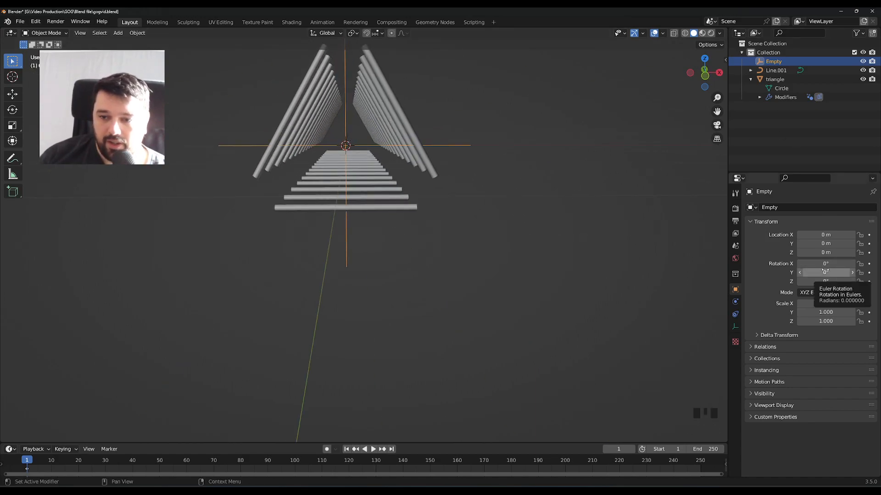
{"action": "left_click", "coordinate": [826, 272]}
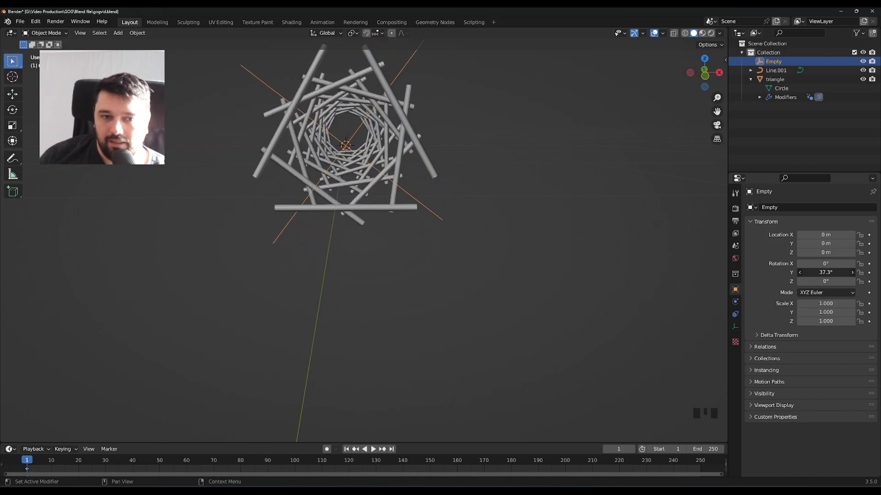
{"action": "mouse_move", "coordinate": [826, 273]}
{"action": "left_mouse_down"}
{"action": "mouse_move", "coordinate": [837, 273]}
{"action": "mouse_move", "coordinate": [800, 272]}
{"action": "mouse_move", "coordinate": [815, 272]}
{"action": "left_mouse_up"}
{"action": "left_click", "coordinate": [815, 272]}
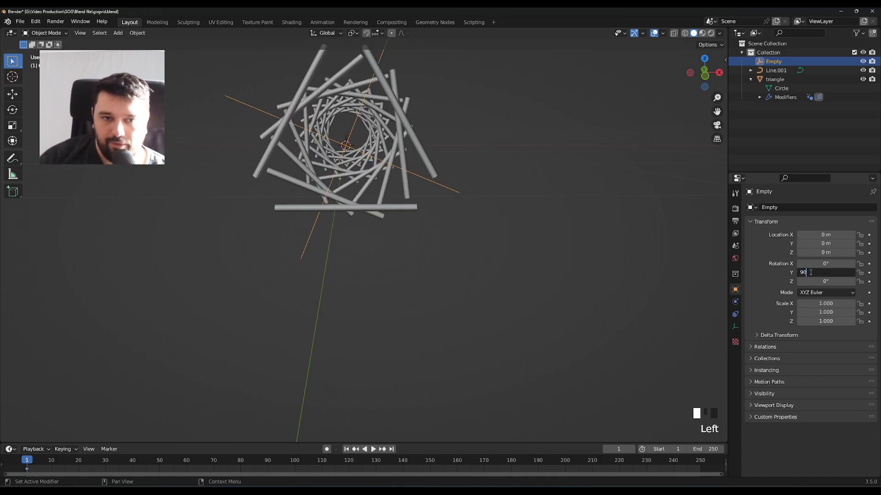
{"action": "type", "text": "90"}
{"action": "key", "text": "Return"}
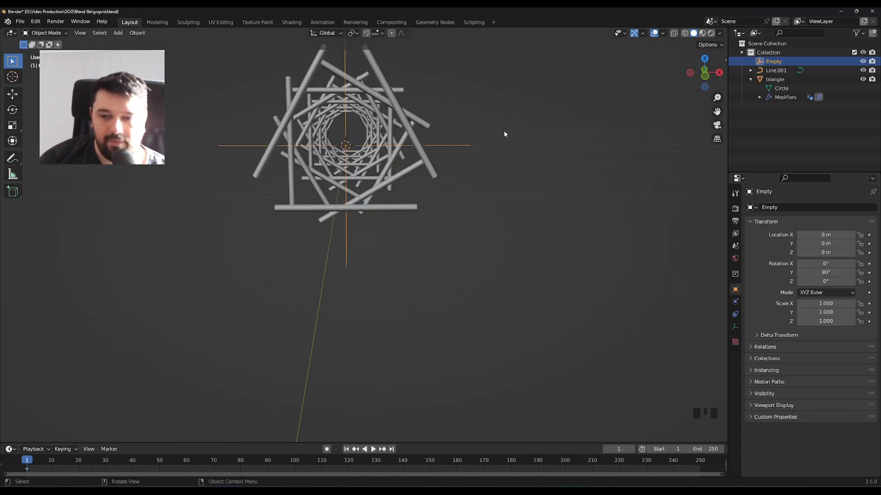
Step: Examine the twisted triangle tunnel along its length, from inside and from its front end
{"action": "middle_click_drag", "start_coordinate": [482, 133], "coordinate": [422, 172]}
{"action": "scroll", "coordinate": [422, 172], "scroll_direction": "down", "scroll_amount": 2}
{"action": "middle_click_drag", "start_coordinate": [574, 205], "coordinate": [637, 218]}
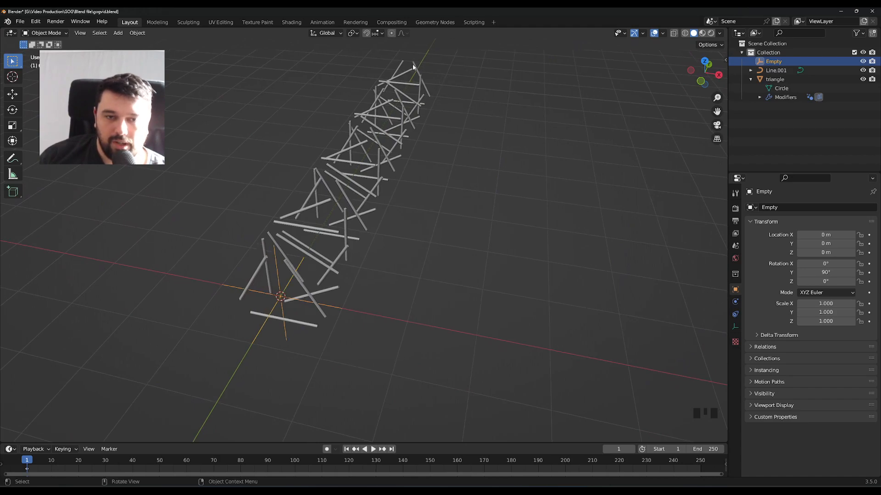
{"action": "middle_click_drag", "start_coordinate": [456, 242], "coordinate": [477, 214]}
{"action": "scroll", "coordinate": [466, 212], "scroll_direction": "up", "scroll_amount": 2}
{"action": "scroll", "coordinate": [466, 212], "scroll_direction": "up", "scroll_amount": 1}
{"action": "middle_click_drag", "start_coordinate": [444, 173], "coordinate": [451, 220], "text": "shift"}
{"action": "scroll", "coordinate": [451, 221], "scroll_direction": "up", "scroll_amount": 4}
{"action": "scroll", "coordinate": [451, 221], "scroll_direction": "down", "scroll_amount": 4}
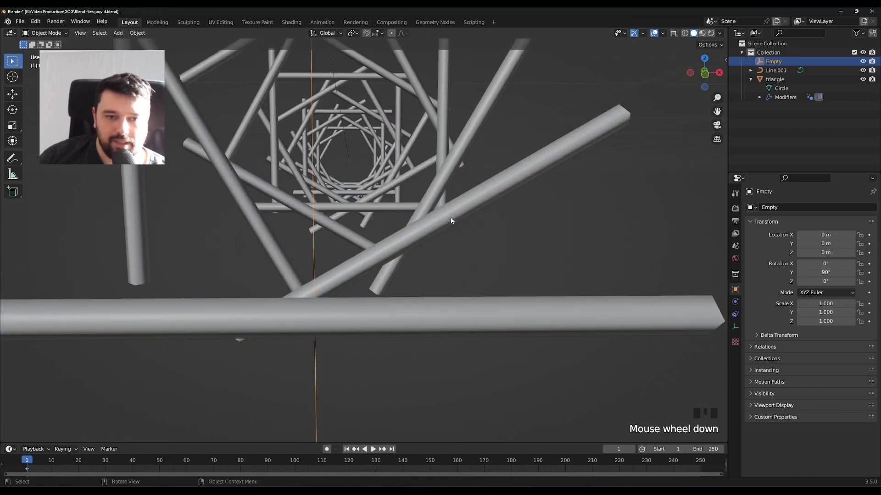
{"action": "middle_click_drag", "start_coordinate": [505, 212], "coordinate": [569, 211]}
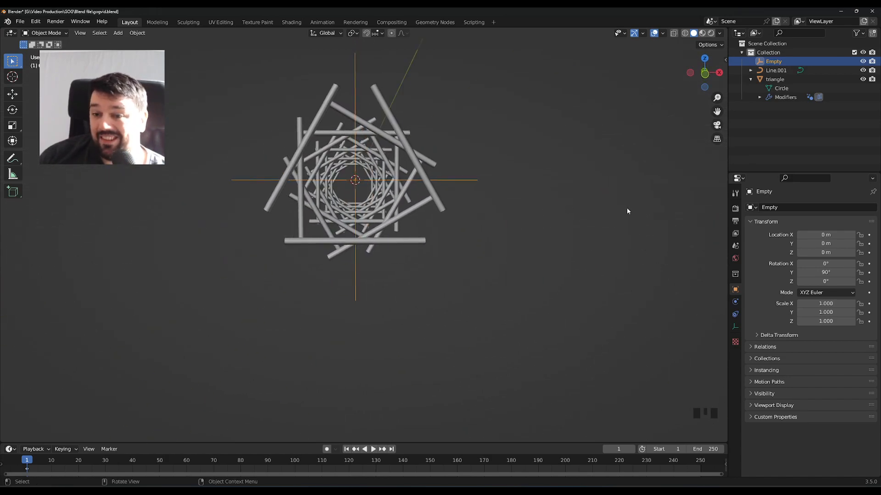
Step: Re-enter 90° for the Empty's Y rotation and examine the twisted tunnel from the side and front
{"action": "left_click", "coordinate": [826, 272]}
{"action": "type", "text": "90"}
{"action": "key", "text": "Return"}
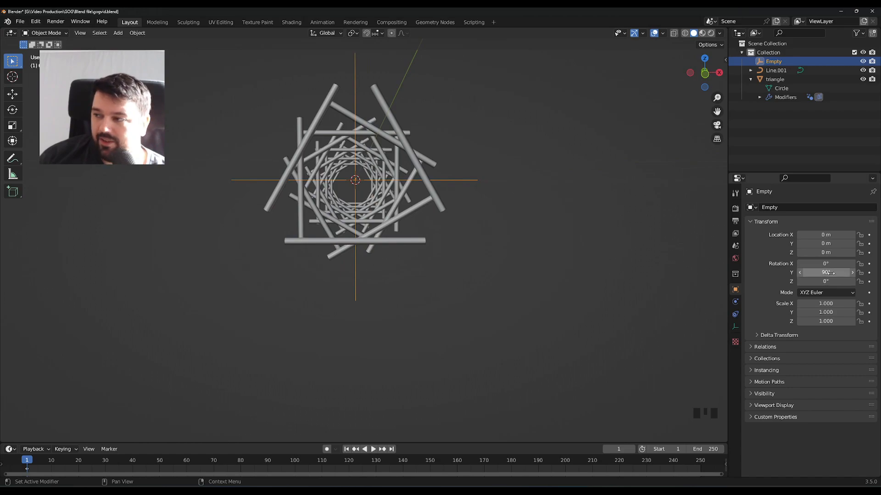
{"action": "middle_click_drag", "start_coordinate": [531, 256], "coordinate": [541, 276]}
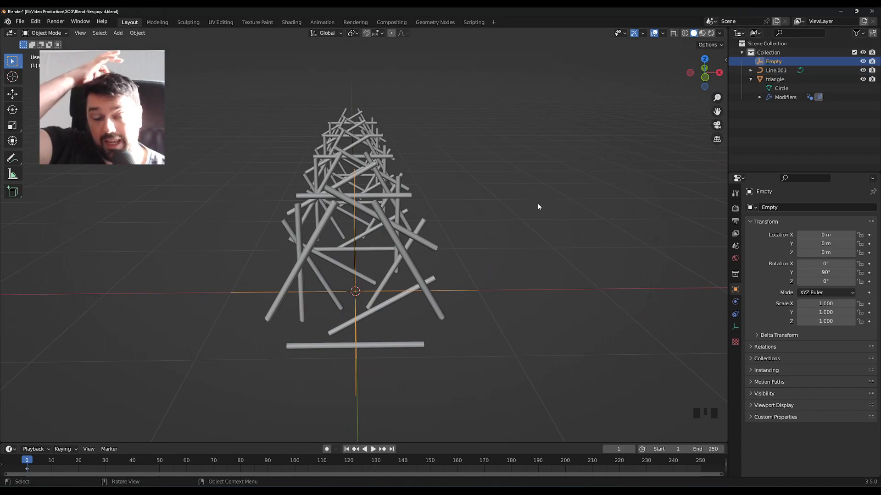
{"action": "left_click", "coordinate": [524, 182]}
{"action": "middle_click_drag", "start_coordinate": [543, 147], "coordinate": [437, 158]}
{"action": "scroll", "coordinate": [438, 162], "scroll_direction": "down", "scroll_amount": 3}
{"action": "middle_click_drag", "start_coordinate": [625, 291], "coordinate": [250, 276], "text": "shift"}
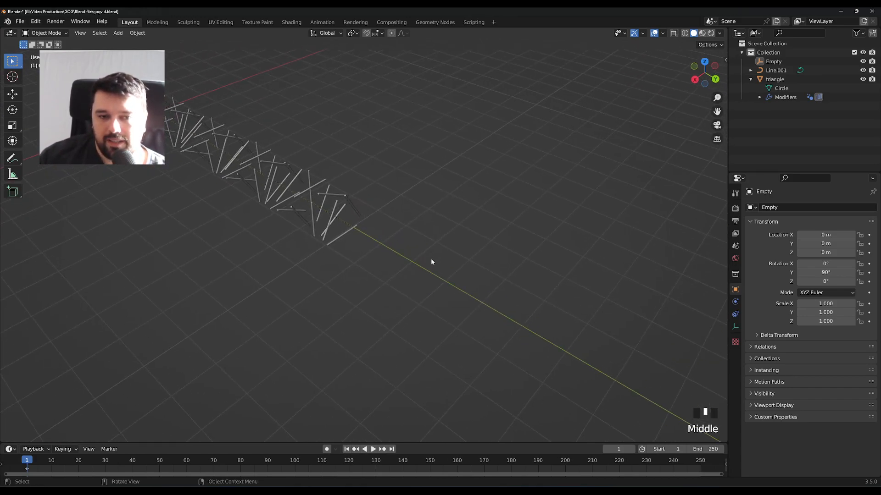
{"action": "middle_click_drag", "start_coordinate": [397, 283], "coordinate": [544, 238]}
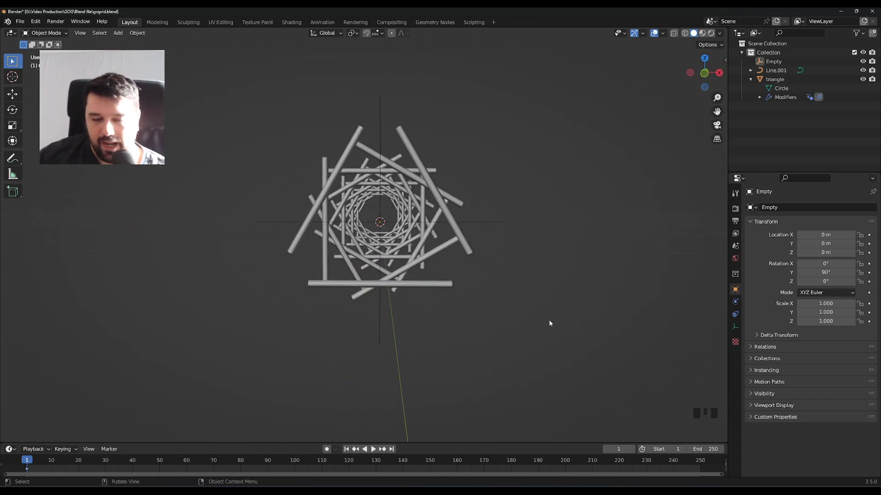
Step: Add a camera facing down the tunnel, look through it and move it back to a Y location of -1.97 m
{"action": "key", "text": "shift+a"}
{"action": "mouse_move", "coordinate": [510, 308]}
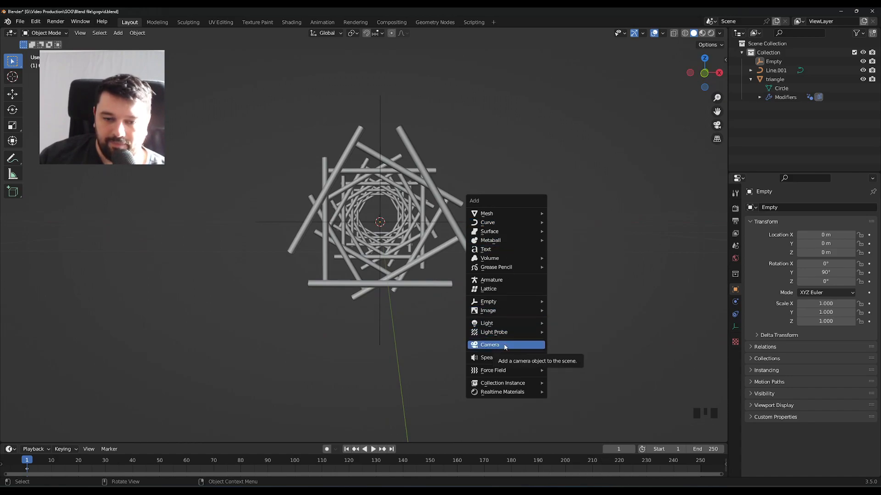
{"action": "left_click", "coordinate": [493, 345]}
{"action": "mouse_move", "coordinate": [594, 288]}
{"action": "middle_mouse_down"}
{"action": "mouse_move", "coordinate": [531, 318]}
{"action": "mouse_move", "coordinate": [616, 272]}
{"action": "mouse_move", "coordinate": [593, 294]}
{"action": "middle_mouse_up"}
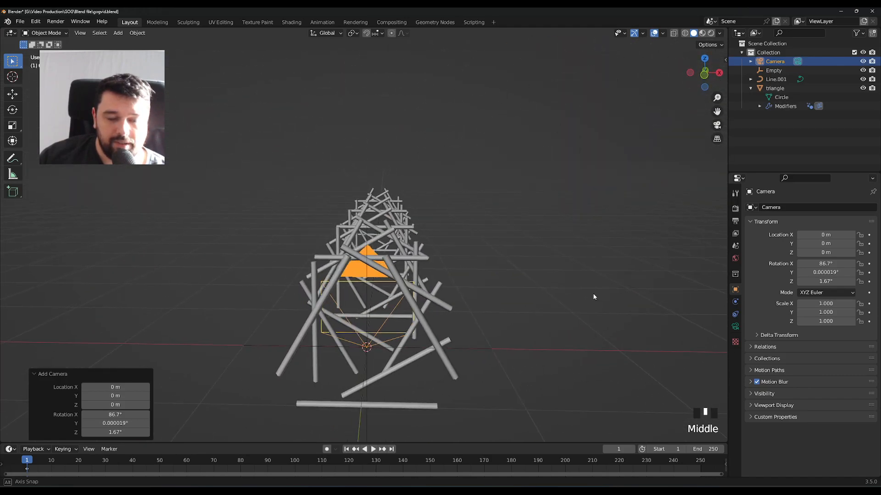
{"action": "scroll", "coordinate": [594, 297], "scroll_direction": "down", "scroll_amount": 2}
{"action": "key", "text": "KP_0"}
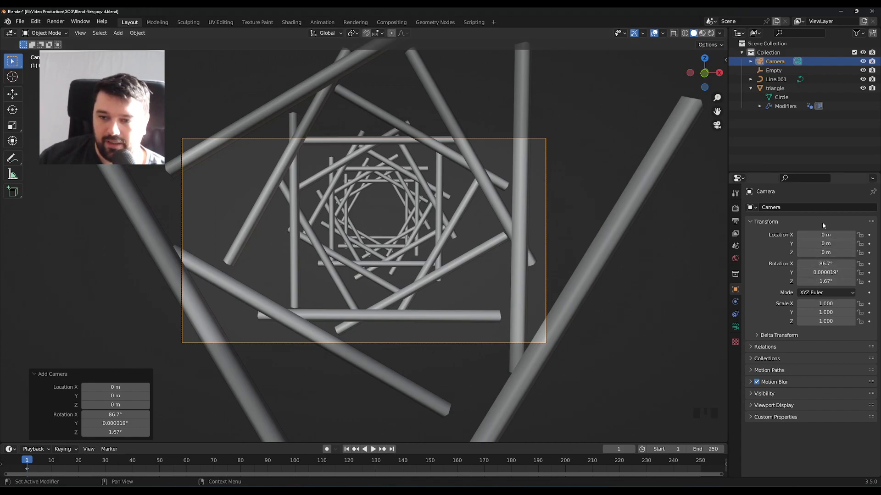
{"action": "left_click_drag", "start_coordinate": [825, 243], "coordinate": [770, 244]}
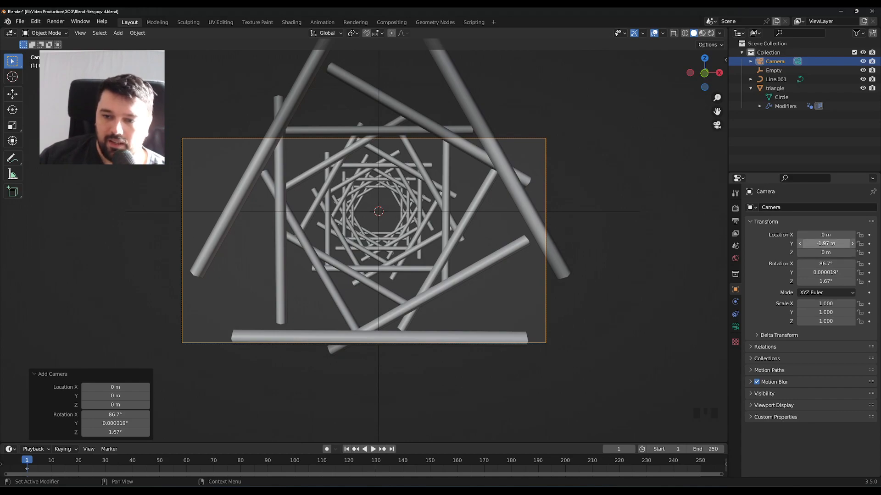
Step: Try to apply all transforms to the camera
{"action": "right_click", "coordinate": [780, 62]}
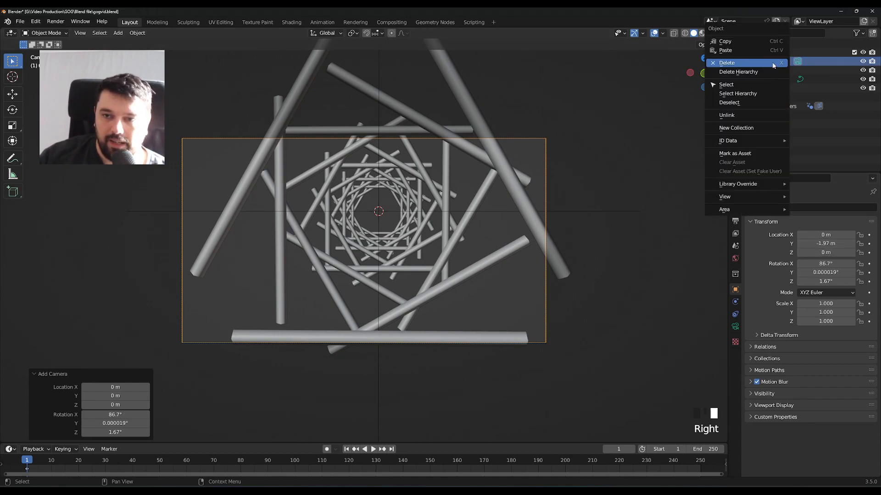
{"action": "left_click", "coordinate": [137, 33]}
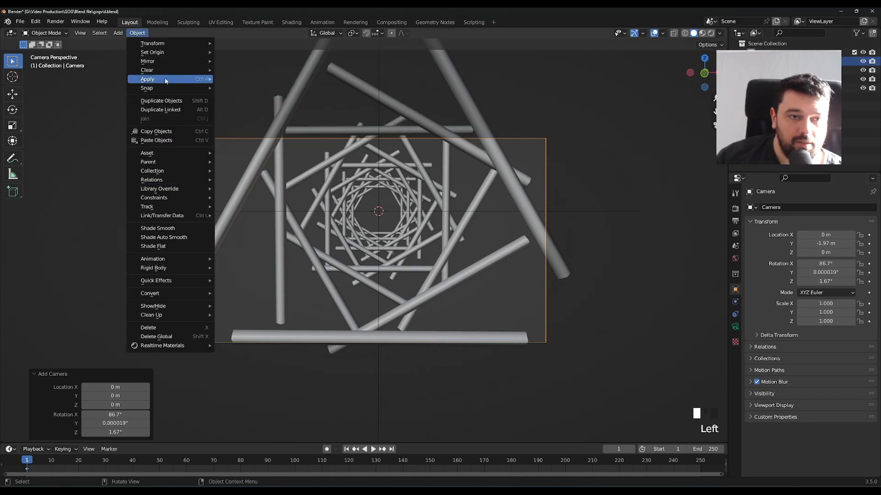
{"action": "mouse_move", "coordinate": [164, 79]}
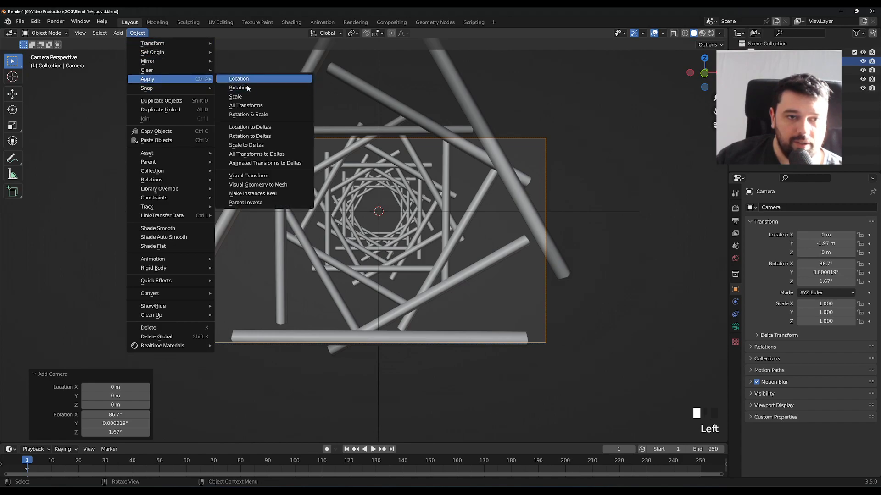
{"action": "left_click", "coordinate": [248, 106]}
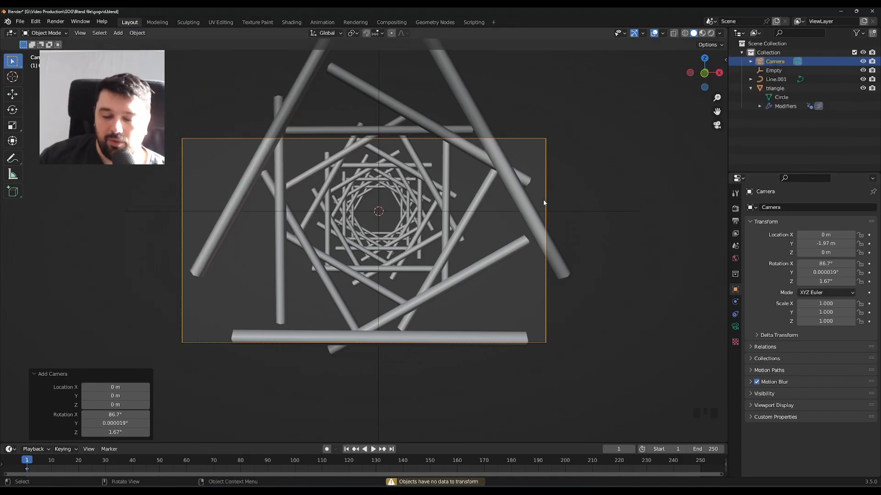
{"action": "left_click", "coordinate": [646, 315]}
{"action": "mouse_move", "coordinate": [640, 303]}
{"action": "middle_mouse_down"}
{"action": "mouse_move", "coordinate": [631, 298]}
{"action": "mouse_move", "coordinate": [626, 306]}
{"action": "middle_mouse_up"}
{"action": "key", "text": "KP_0"}
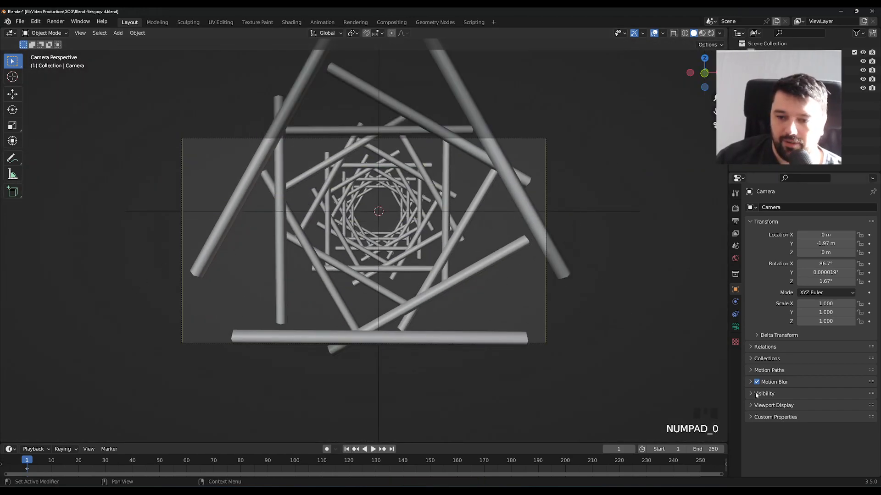
Step: Set the camera's focal length to 30 mm, with clip start at 0.001 m and clip end at 200000 m
{"action": "left_click", "coordinate": [735, 326]}
{"action": "left_click_drag", "start_coordinate": [826, 248], "coordinate": [802, 248]}
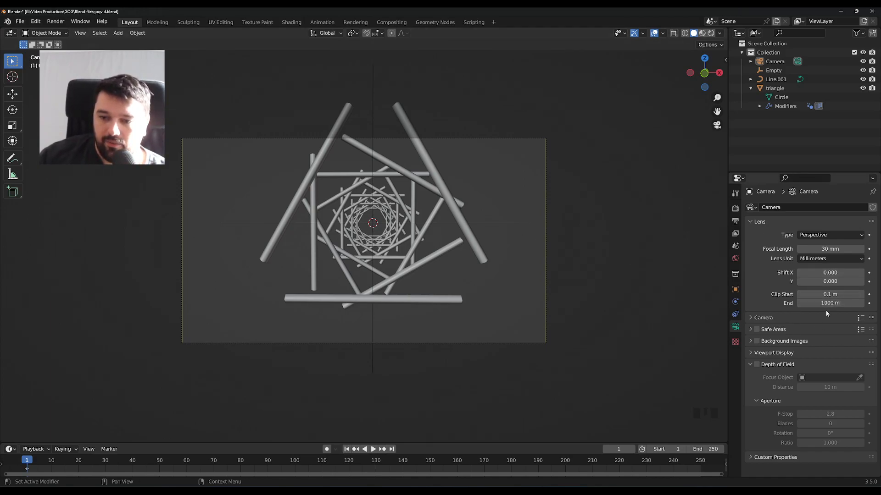
{"action": "mouse_move", "coordinate": [831, 293]}
{"action": "left_mouse_down"}
{"action": "mouse_move", "coordinate": [807, 293]}
{"action": "mouse_move", "coordinate": [824, 303]}
{"action": "left_mouse_up"}
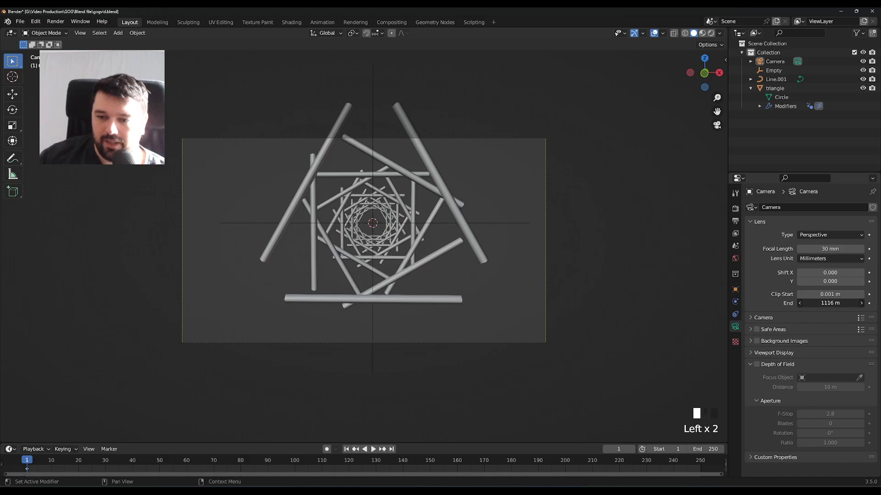
{"action": "left_click", "coordinate": [824, 304]}
{"action": "type", "text": "200"}
{"action": "type", "text": "000"}
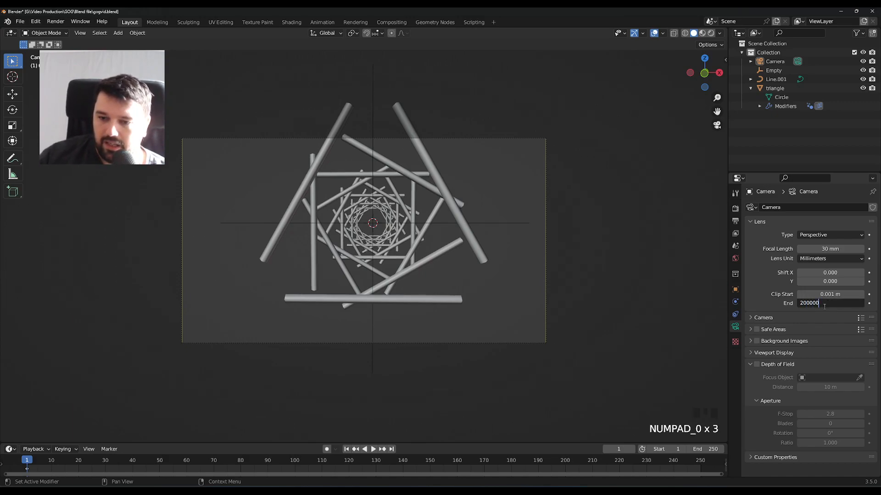
{"action": "key", "text": "Return"}
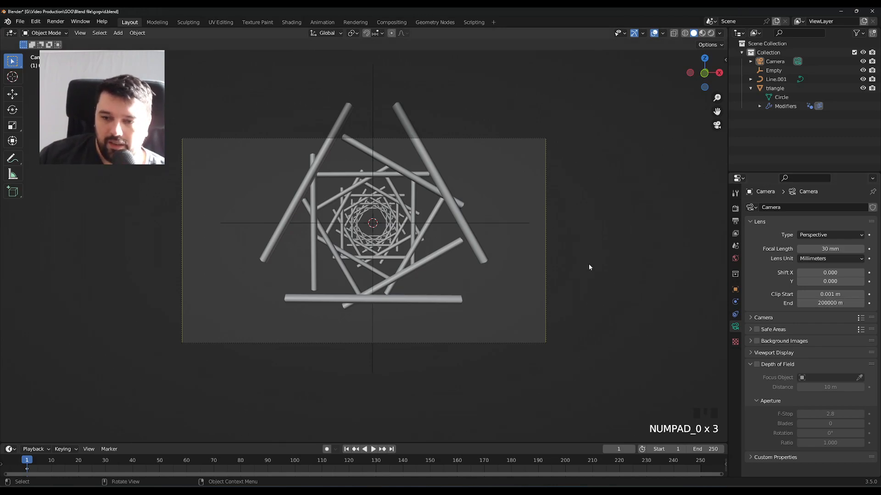
Step: Move the camera out of the collection into the Scene Collection and collapse the remaining collection
{"action": "left_click", "coordinate": [573, 228]}
{"action": "middle_click_drag", "start_coordinate": [558, 239], "coordinate": [454, 319]}
{"action": "scroll", "coordinate": [588, 244], "scroll_direction": "down", "scroll_amount": 3}
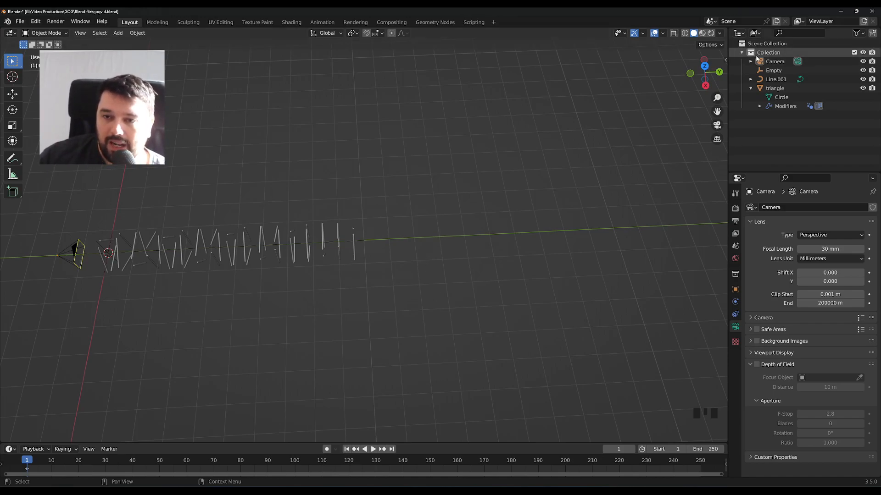
{"action": "left_click", "coordinate": [773, 62]}
{"action": "left_click_drag", "start_coordinate": [777, 64], "coordinate": [763, 44]}
{"action": "left_click", "coordinate": [742, 52]}
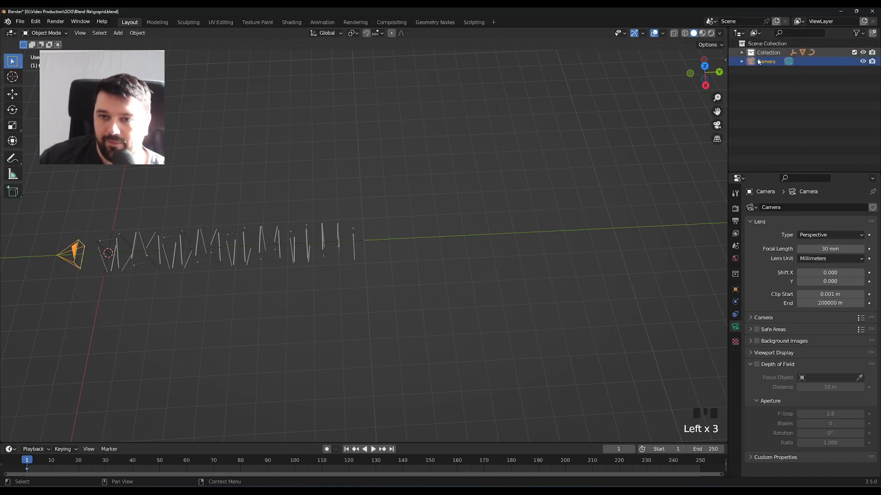
Step: Rename the collection holding the triangle, line curve and Empty as Base
{"action": "left_click", "coordinate": [767, 53]}
{"action": "right_click", "coordinate": [768, 54]}
{"action": "double_click", "coordinate": [768, 56]}
{"action": "key", "text": "F2"}
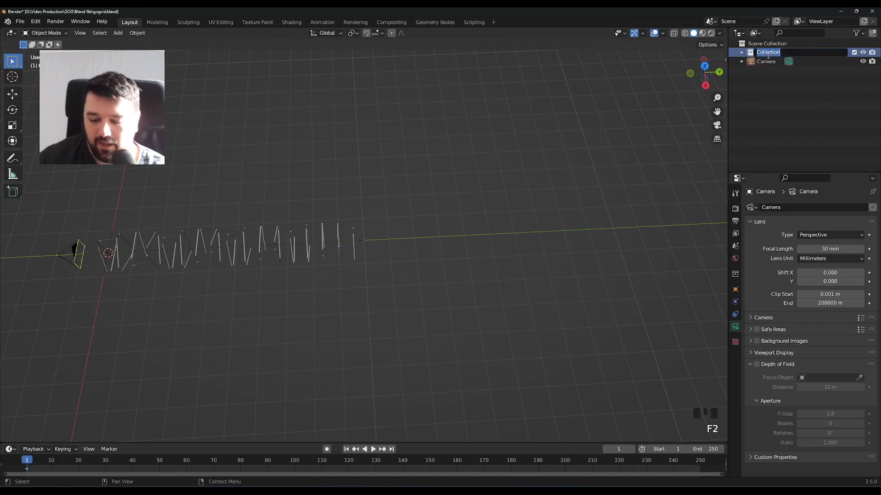
{"action": "type", "text": "Base"}
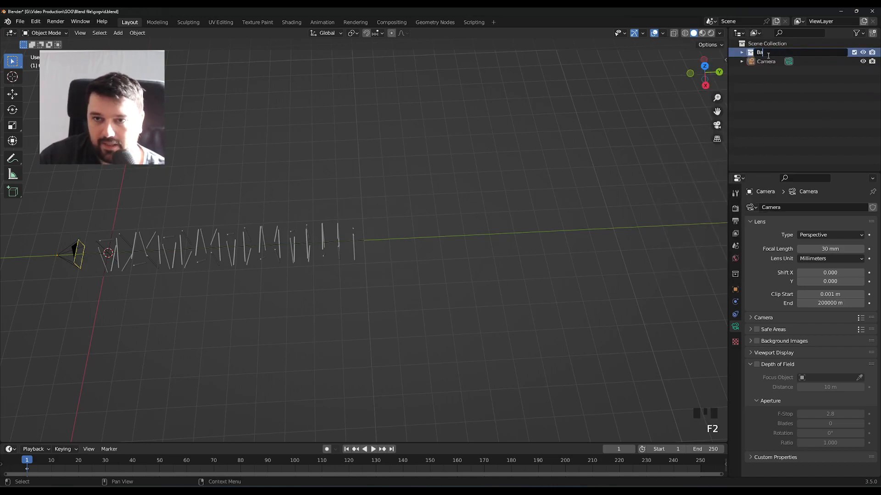
{"action": "key", "text": "Return"}
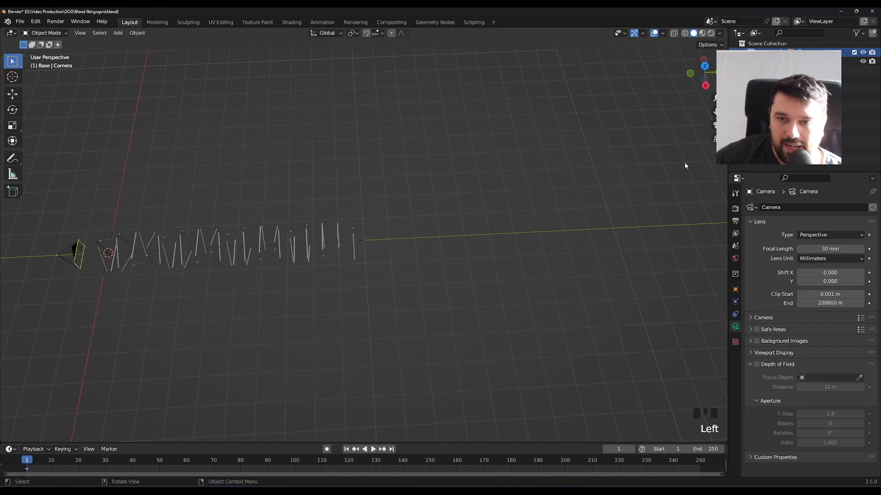
{"action": "right_click", "coordinate": [423, 254]}
{"action": "left_click", "coordinate": [538, 329]}
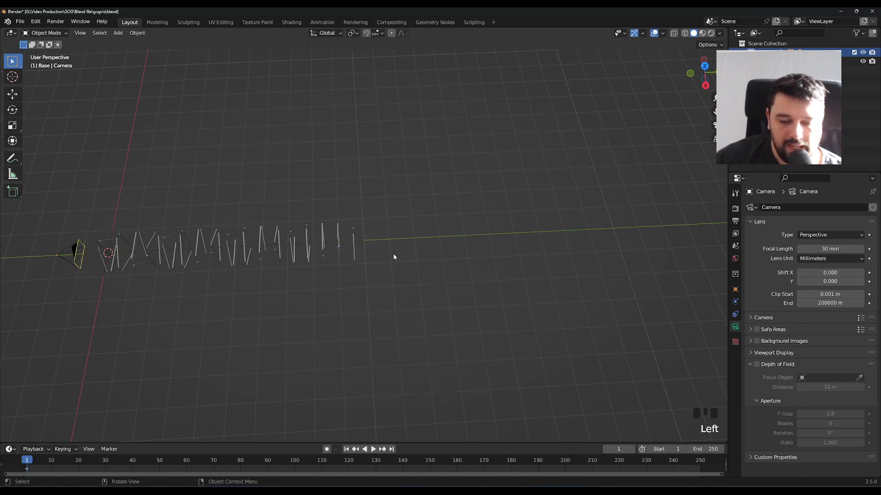
Step: Add a collection instance of Base with its Y location set to 10 m to lengthen the tunnel
{"action": "key", "text": "shift+a"}
{"action": "mouse_move", "coordinate": [389, 293]}
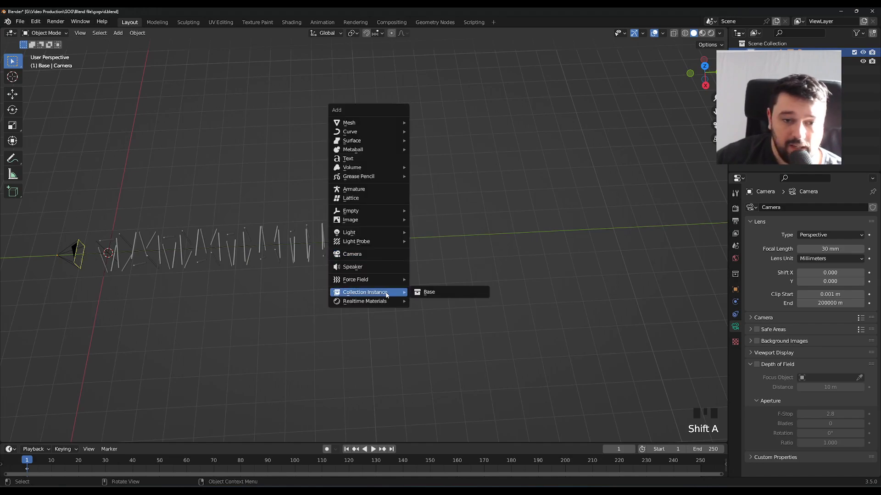
{"action": "left_click", "coordinate": [446, 293]}
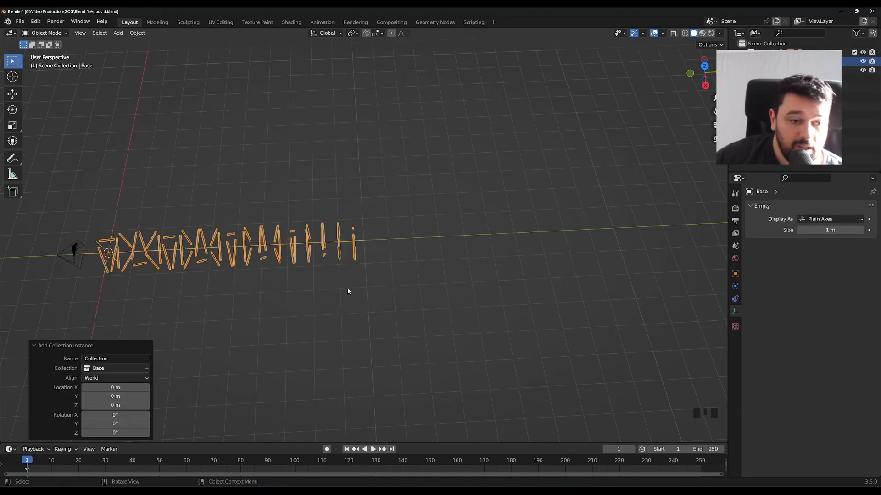
{"action": "left_click_drag", "start_coordinate": [115, 396], "coordinate": [165, 396]}
{"action": "left_click", "coordinate": [110, 398]}
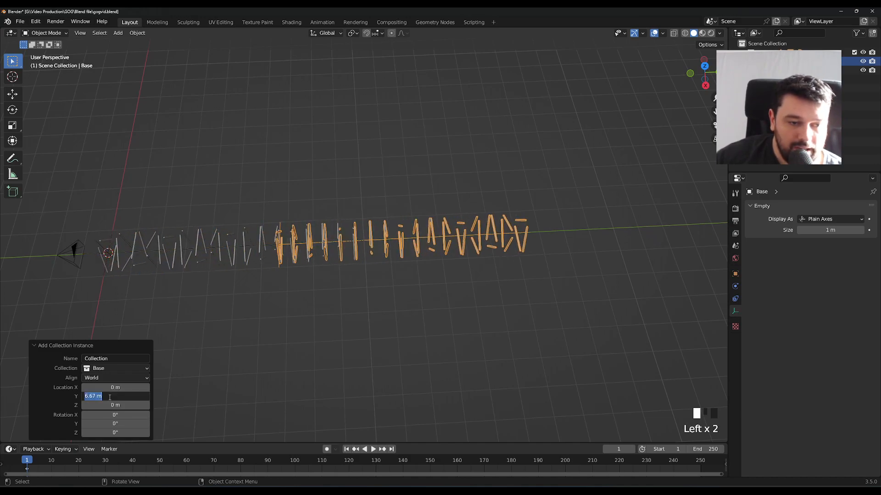
{"action": "type", "text": "1"}
{"action": "key", "text": "Return"}
{"action": "left_click", "coordinate": [403, 325]}
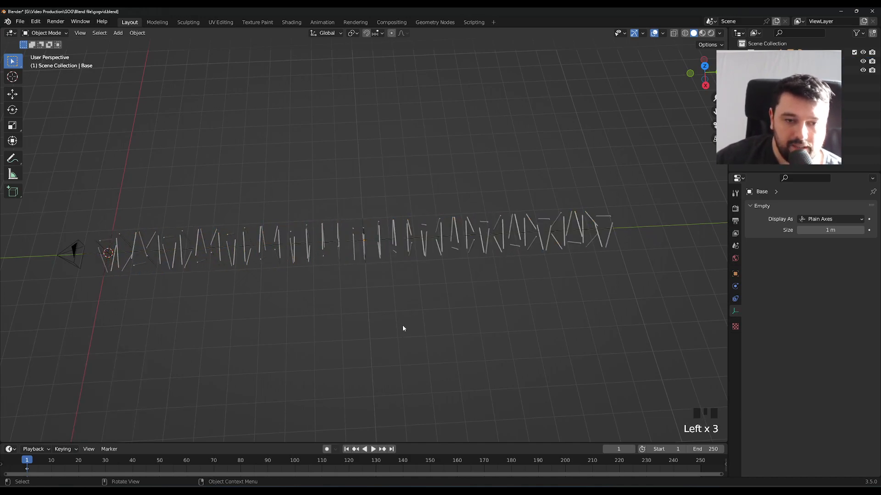
Step: Examine the joint between the original tunnel and its instance, and check the extended tunnel through the camera
{"action": "scroll", "coordinate": [413, 311], "scroll_direction": "up", "scroll_amount": 3}
{"action": "scroll", "coordinate": [430, 294], "scroll_direction": "up", "scroll_amount": 3}
{"action": "middle_click_drag", "start_coordinate": [360, 359], "coordinate": [364, 267]}
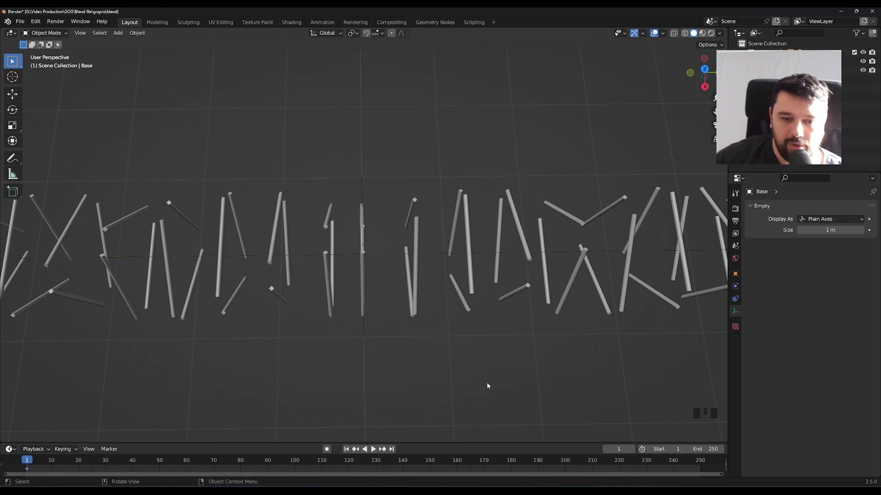
{"action": "scroll", "coordinate": [489, 364], "scroll_direction": "down", "scroll_amount": 8}
{"action": "scroll", "coordinate": [504, 357], "scroll_direction": "up", "scroll_amount": 1}
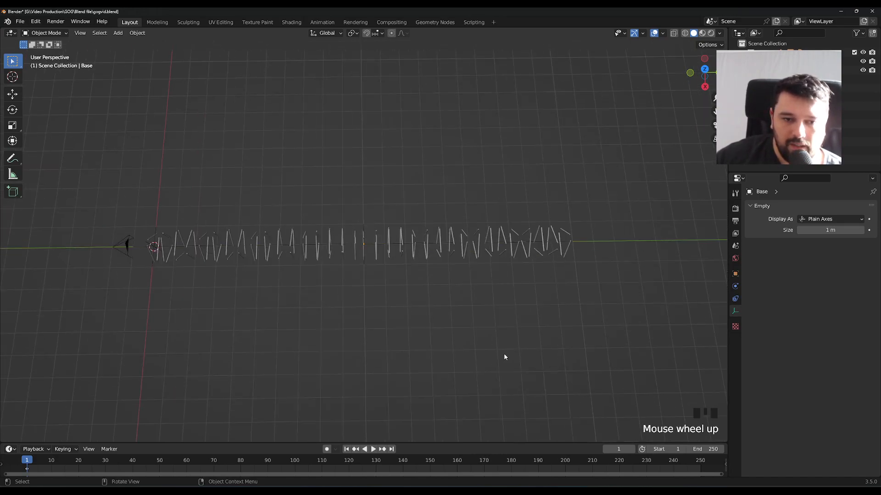
{"action": "left_click", "coordinate": [763, 62]}
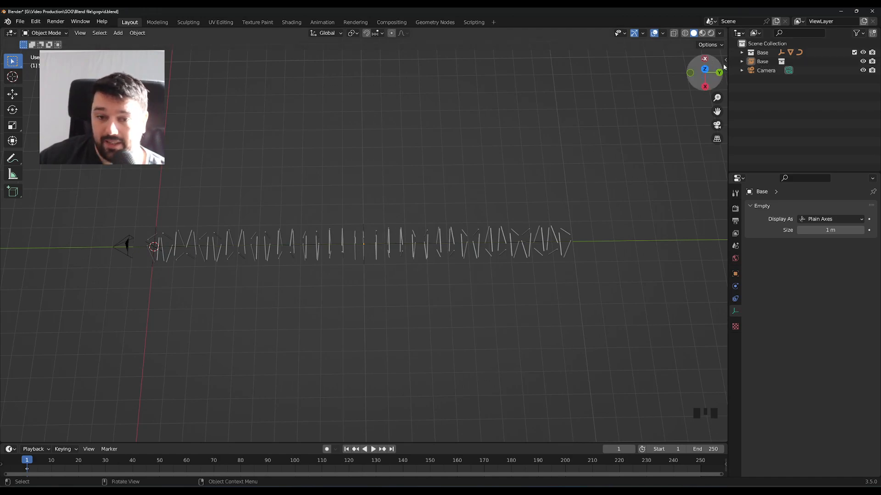
{"action": "key", "text": "KP_0"}
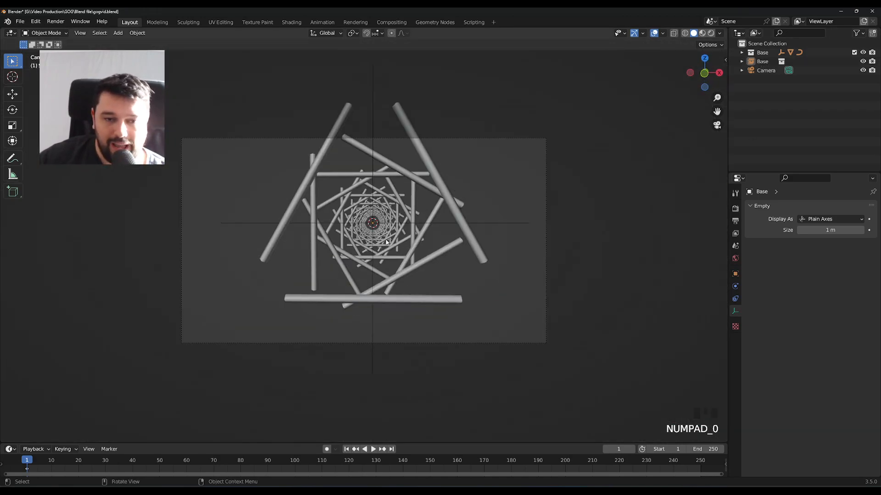
Step: Select the Base collection instance and set its Y location to 10 m in its object transform
{"action": "middle_click_drag", "start_coordinate": [619, 221], "coordinate": [424, 276]}
{"action": "left_click", "coordinate": [339, 243]}
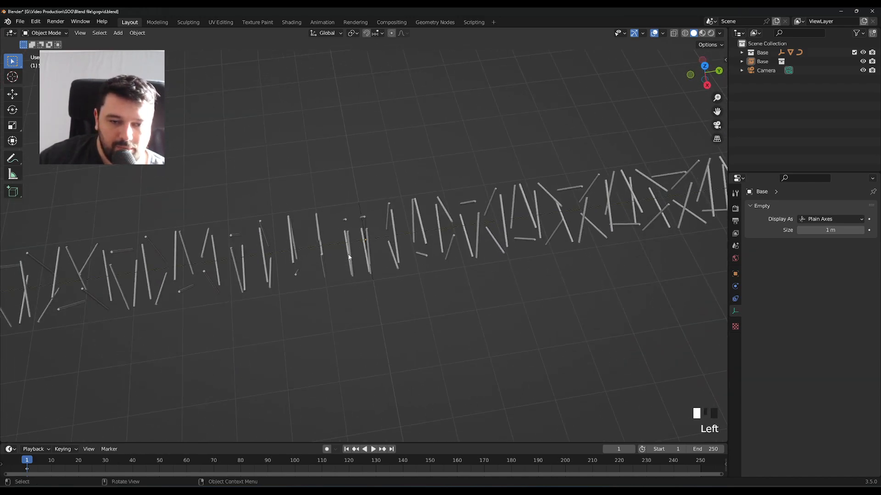
{"action": "left_click", "coordinate": [369, 241]}
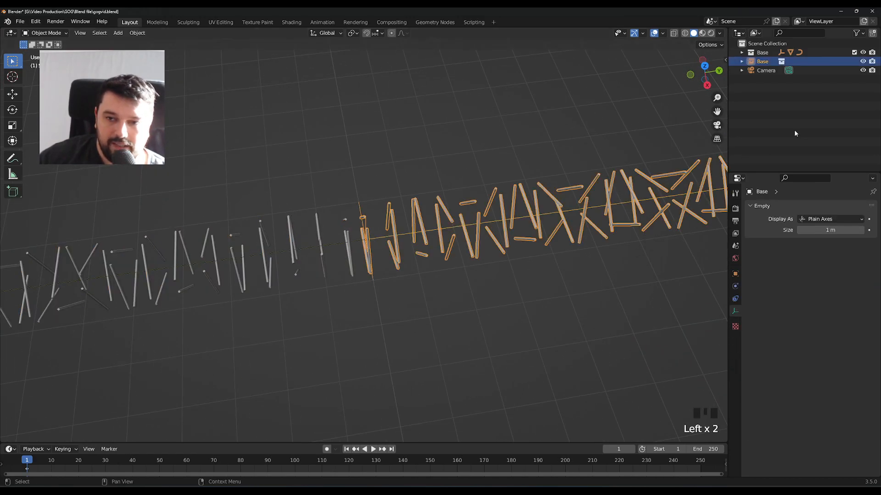
{"action": "left_click", "coordinate": [735, 274]}
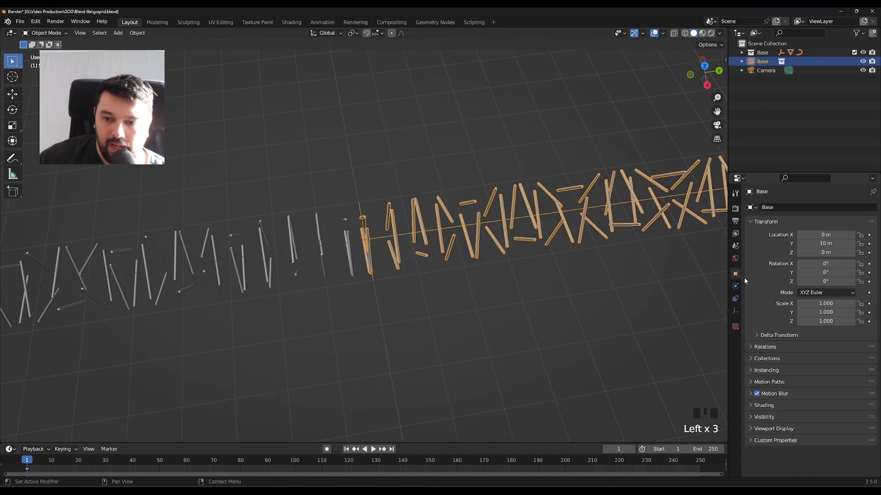
{"action": "mouse_move", "coordinate": [835, 243]}
{"action": "left_mouse_down"}
{"action": "mouse_move", "coordinate": [820, 244]}
{"action": "mouse_move", "coordinate": [829, 244]}
{"action": "left_mouse_up"}
{"action": "left_click", "coordinate": [835, 242]}
{"action": "type", "text": "10"}
{"action": "key", "text": "Return"}
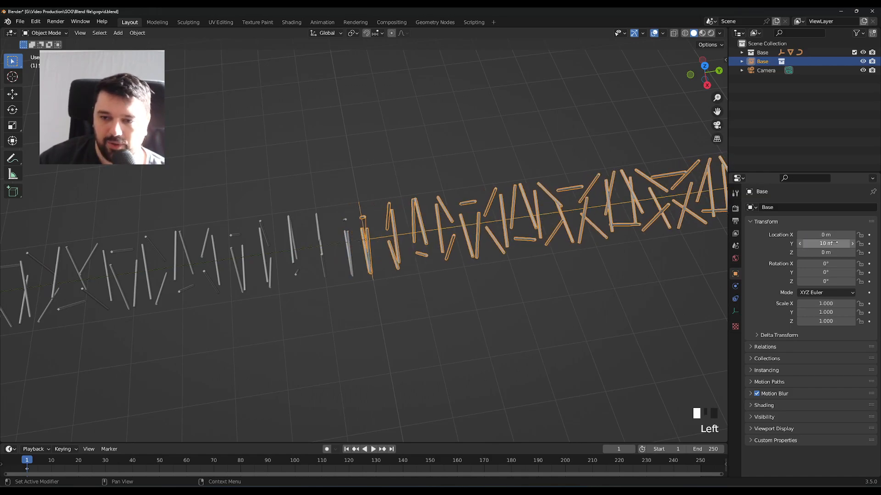
Step: Add a second collection instance of Base to the scene
{"action": "left_click", "coordinate": [656, 343]}
{"action": "middle_click_drag", "start_coordinate": [650, 346], "coordinate": [663, 321]}
{"action": "scroll", "coordinate": [663, 320], "scroll_direction": "down", "scroll_amount": 3}
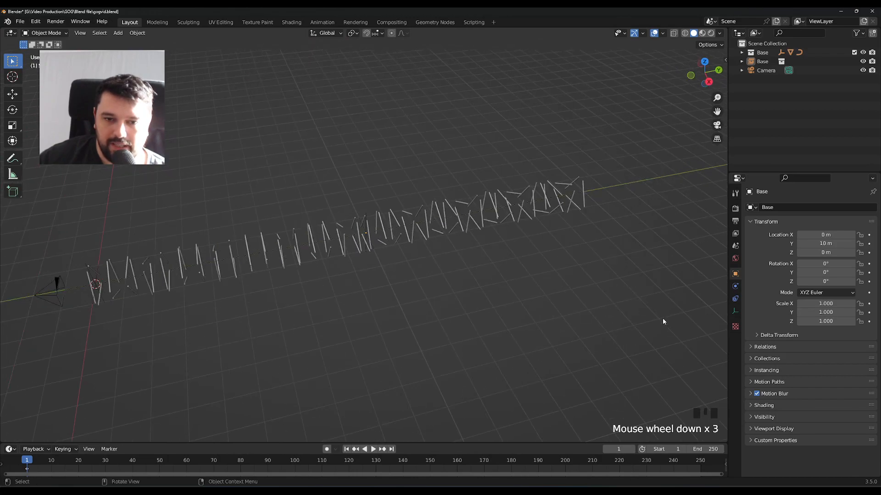
{"action": "left_click", "coordinate": [533, 256]}
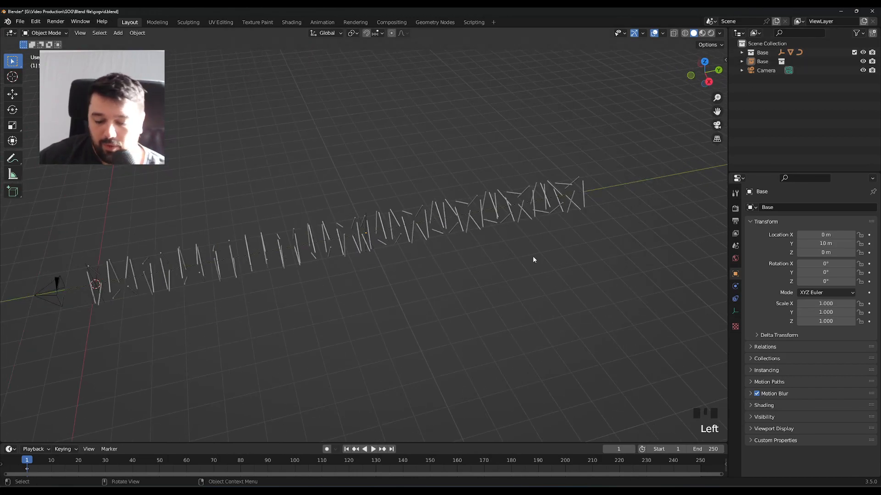
{"action": "key", "text": "shift+a"}
{"action": "mouse_move", "coordinate": [530, 256]}
{"action": "left_click", "coordinate": [557, 257]}
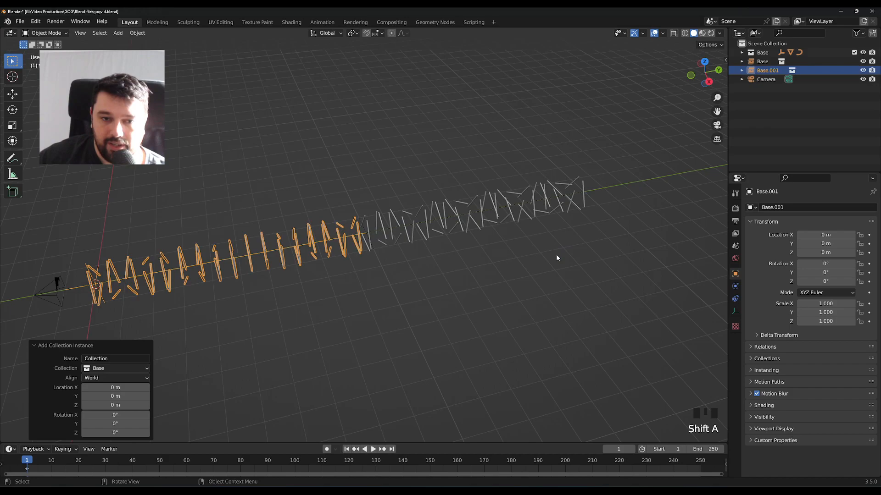
Step: Set the new Base instance's Y location to 20 m so it continues the tunnel, and deselect it
{"action": "left_click", "coordinate": [831, 246]}
{"action": "type", "text": "10"}
{"action": "key", "text": "Return"}
{"action": "left_click", "coordinate": [833, 247]}
{"action": "type", "text": "2"}
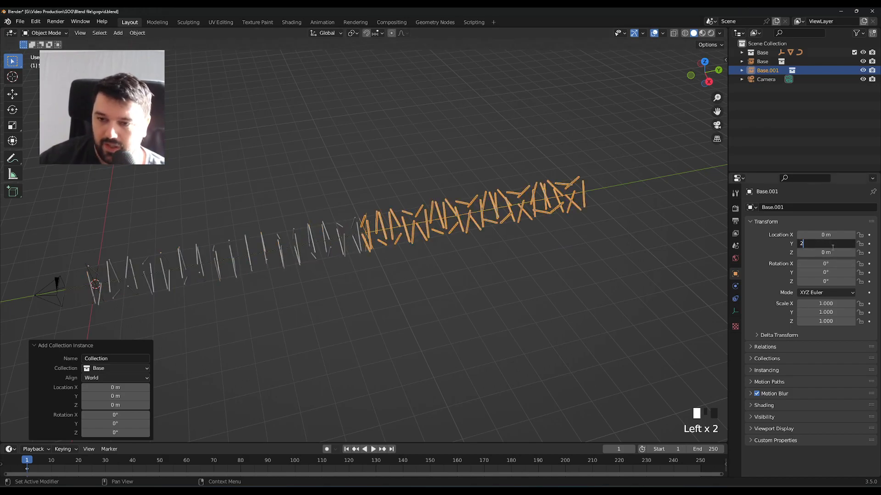
{"action": "type", "text": "0"}
{"action": "key", "text": "Return"}
{"action": "left_click", "coordinate": [535, 281]}
Step: Look through the camera, select it and set its Y location to 0 m so it sits inside the tunnel entrance
{"action": "middle_click_drag", "start_coordinate": [535, 281], "coordinate": [700, 274]}
{"action": "key", "text": "KP_0"}
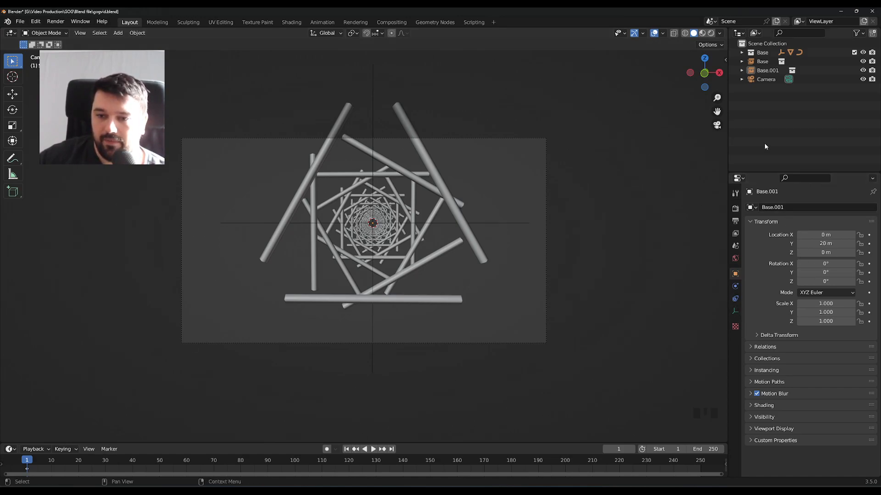
{"action": "left_click", "coordinate": [766, 79]}
{"action": "left_click", "coordinate": [735, 311]}
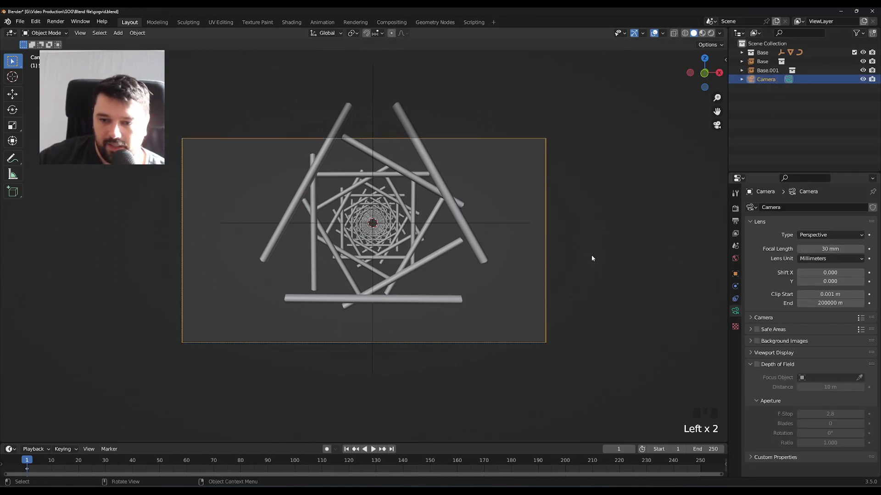
{"action": "left_click", "coordinate": [736, 274]}
{"action": "left_click_drag", "start_coordinate": [821, 243], "coordinate": [798, 244]}
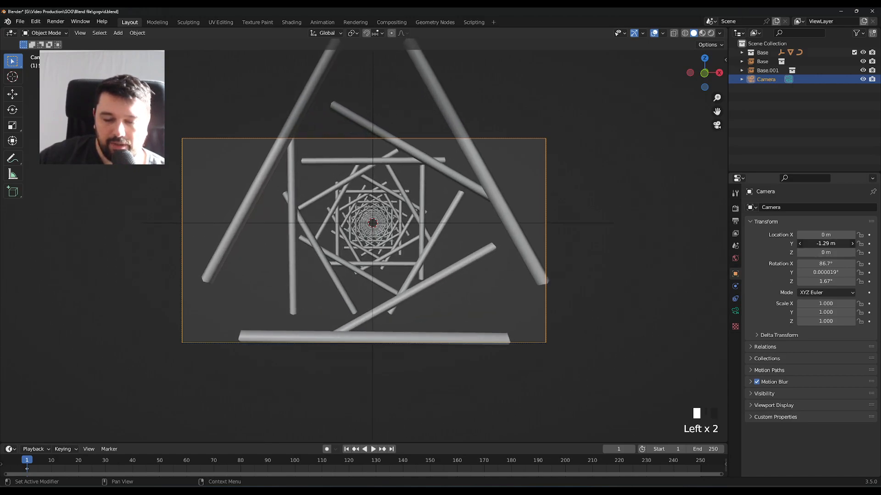
{"action": "left_click_drag", "start_coordinate": [821, 243], "coordinate": [857, 244]}
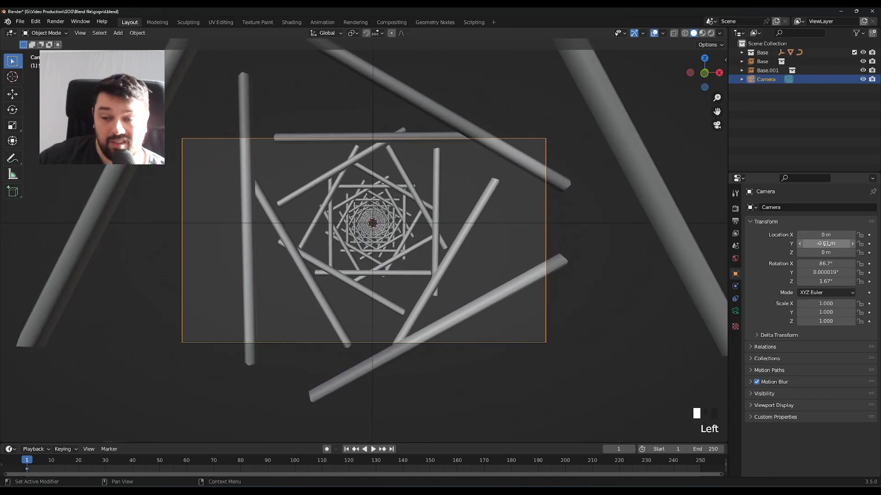
{"action": "left_click", "coordinate": [824, 245]}
{"action": "type", "text": "0"}
{"action": "key", "text": "Return"}
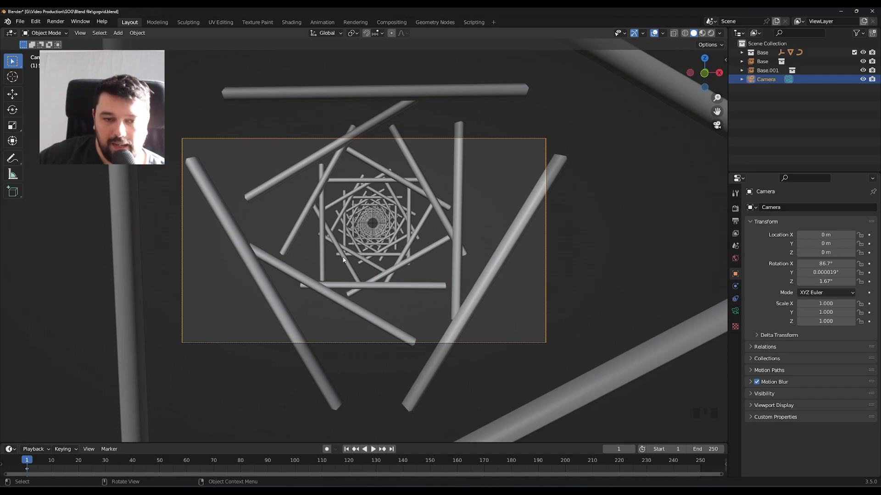
Step: Leave the camera view to show the tunnel from the side, and save the Blender file
{"action": "left_click", "coordinate": [648, 278]}
{"action": "middle_click_drag", "start_coordinate": [653, 201], "coordinate": [540, 248]}
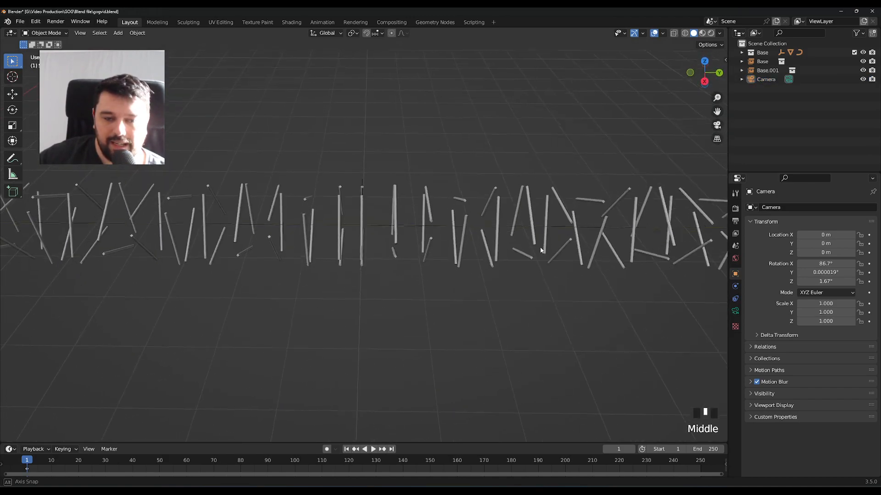
{"action": "scroll", "coordinate": [541, 248], "scroll_direction": "down", "scroll_amount": 5}
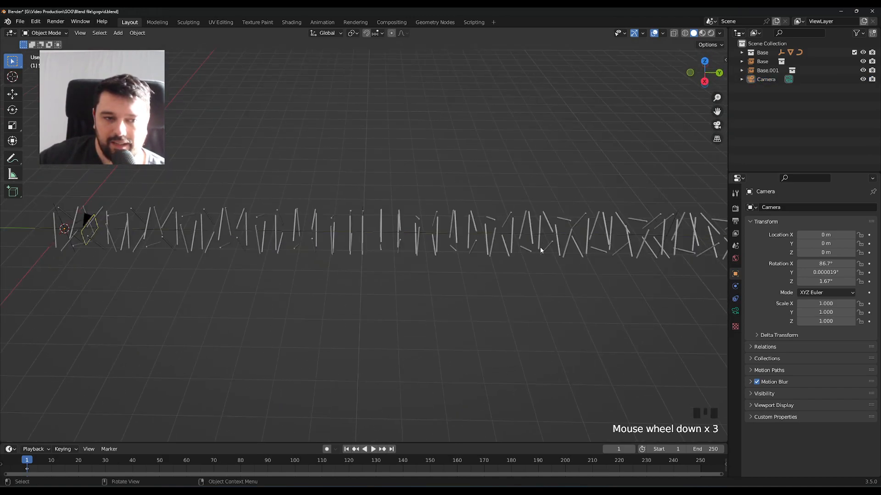
{"action": "left_click", "coordinate": [20, 21]}
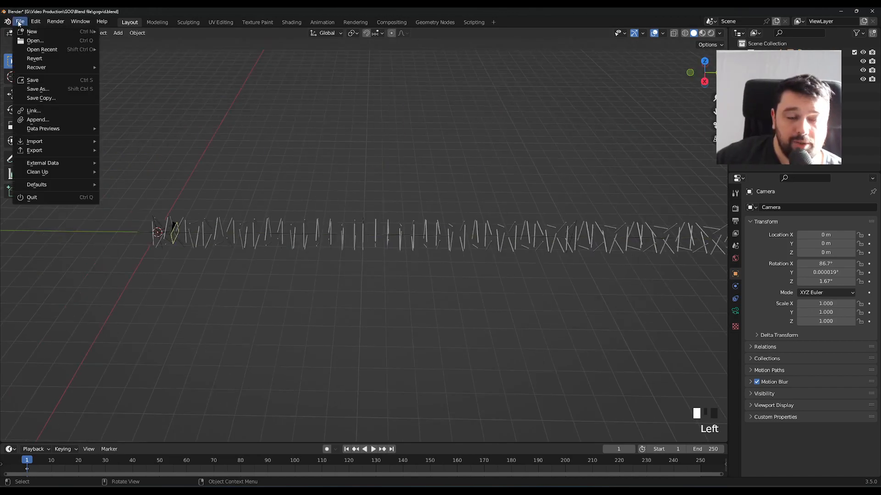
{"action": "left_click", "coordinate": [33, 80]}
Step: Select the camera, enlarge the timeline and set the animation's end frame to 240
{"action": "middle_click_drag", "start_coordinate": [461, 307], "coordinate": [560, 161]}
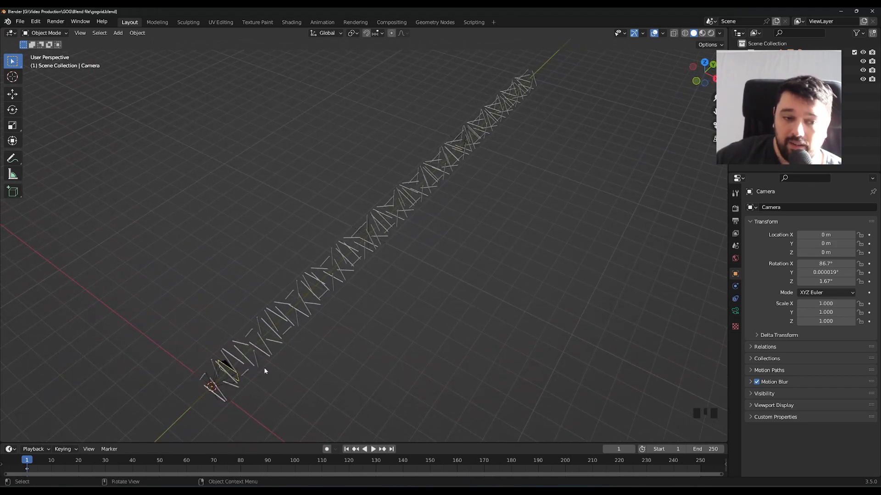
{"action": "left_click", "coordinate": [765, 81]}
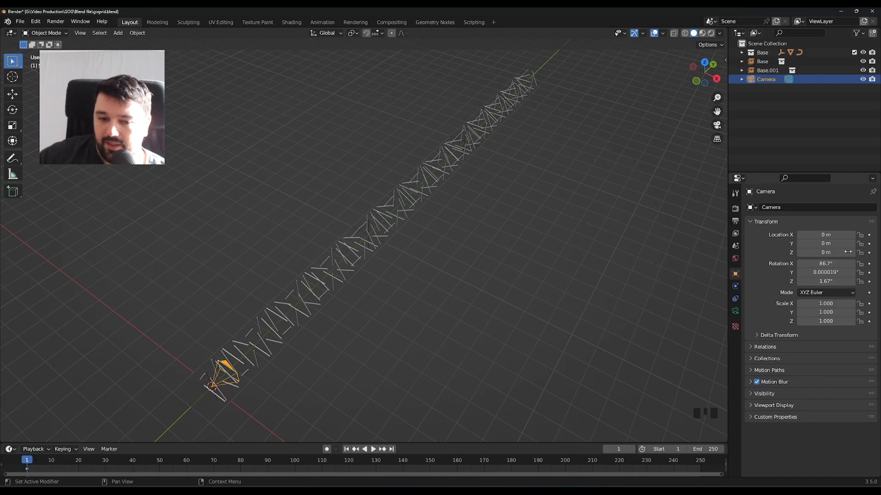
{"action": "left_click_drag", "start_coordinate": [291, 444], "coordinate": [294, 402]}
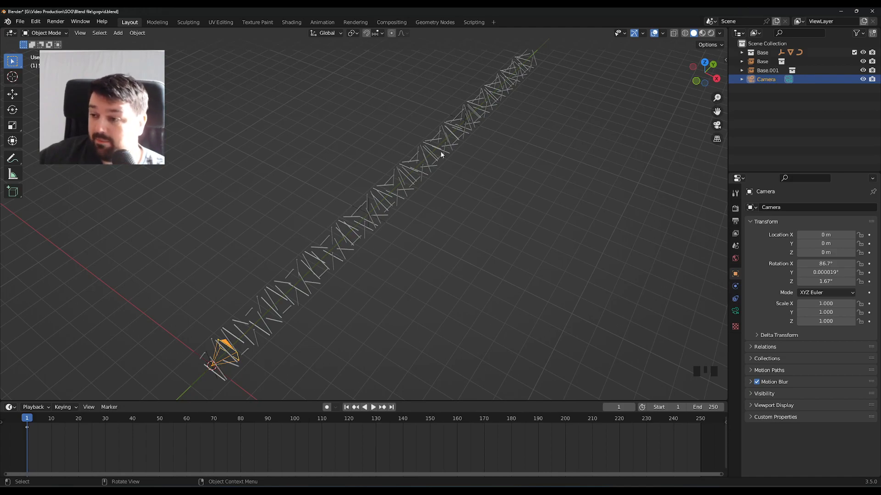
{"action": "left_click", "coordinate": [713, 408]}
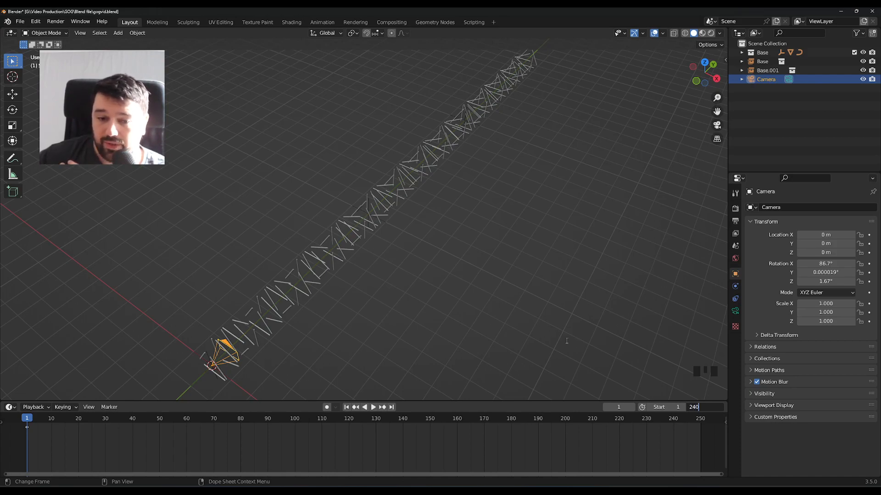
{"action": "key", "text": "Return"}
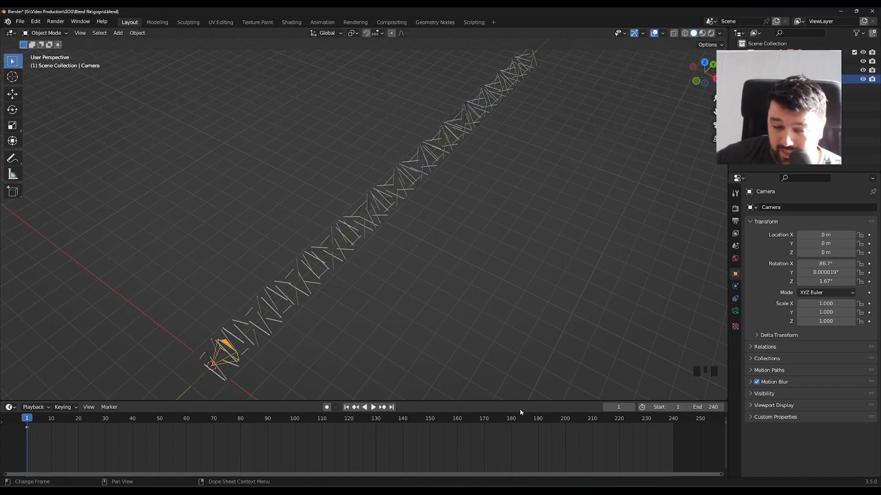
Step: Delete the camera's existing keyframe at frame 1, and keyframe its Y location at 0 m on frame 0
{"action": "key", "text": "Left"}
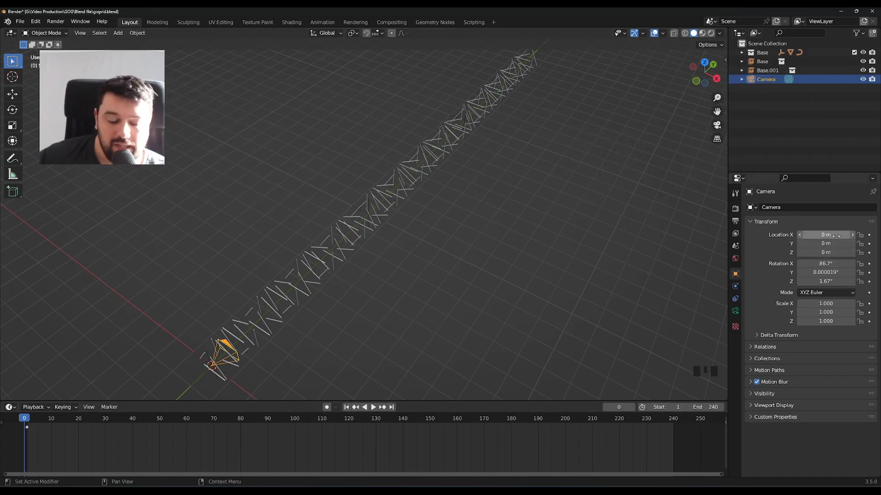
{"action": "left_click", "coordinate": [27, 428]}
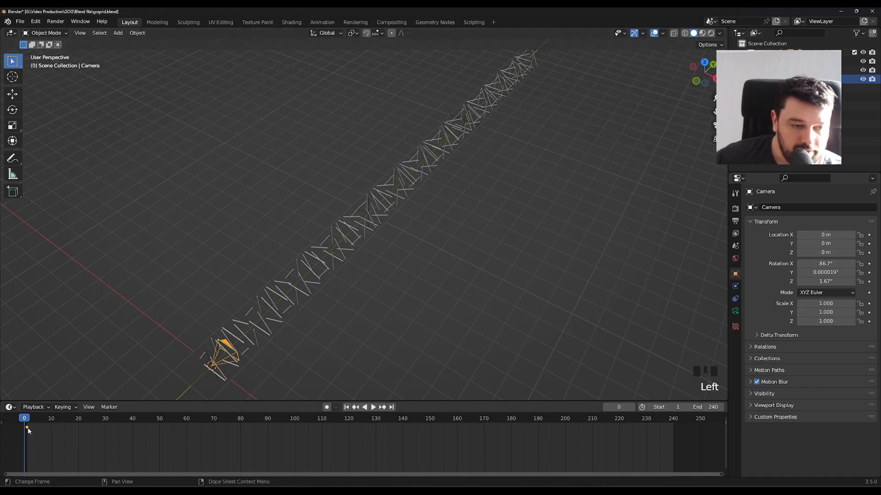
{"action": "right_click", "coordinate": [28, 431]}
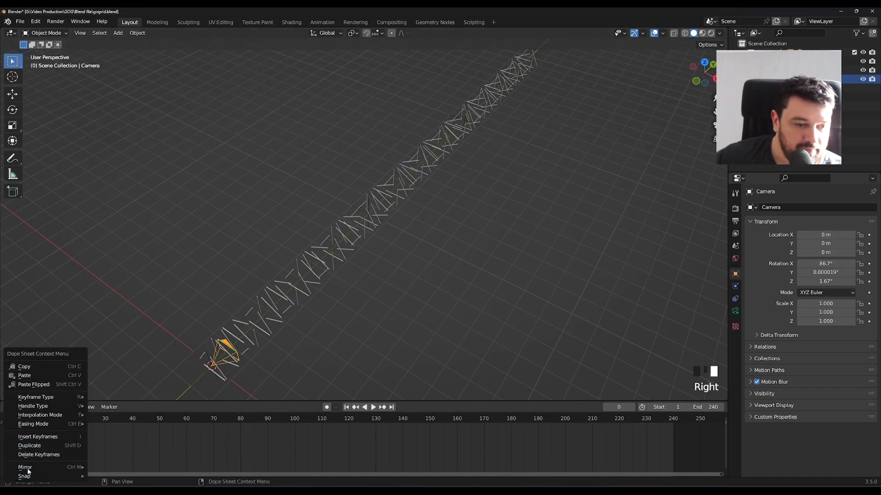
{"action": "left_click", "coordinate": [39, 456]}
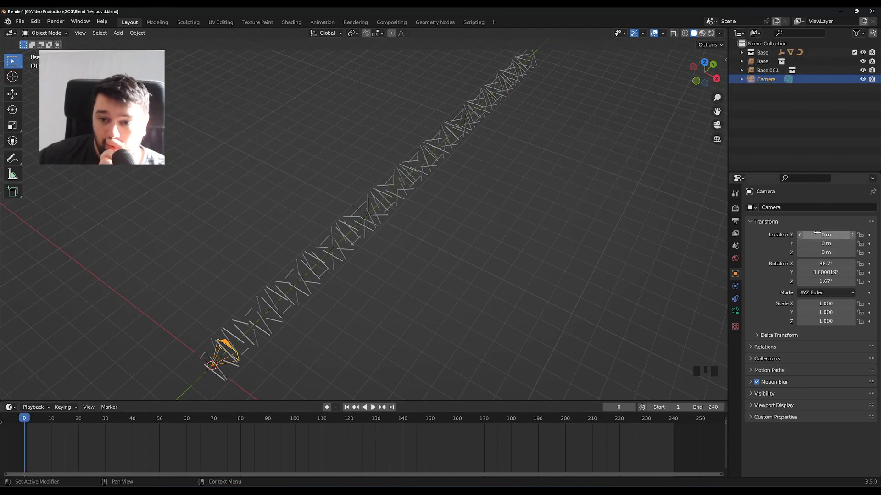
{"action": "left_click", "coordinate": [870, 244]}
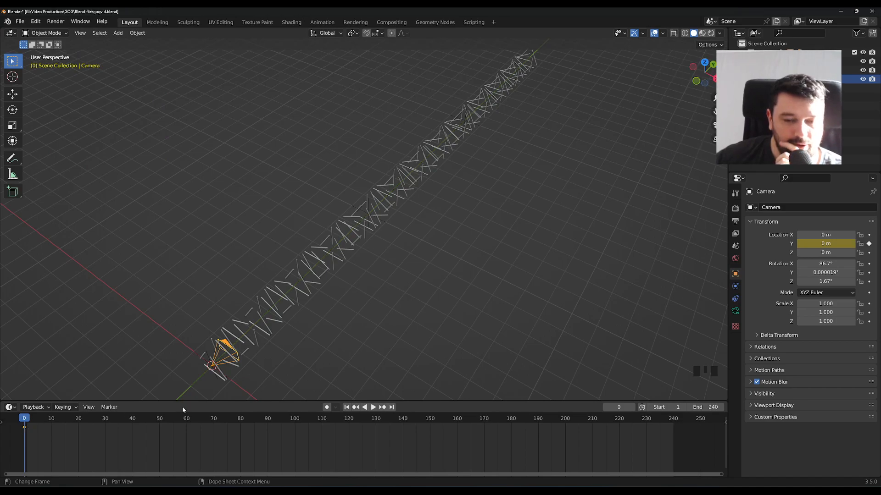
Step: At frame 240, set the camera's Y location to 10 m and keyframe it
{"action": "left_click", "coordinate": [393, 408]}
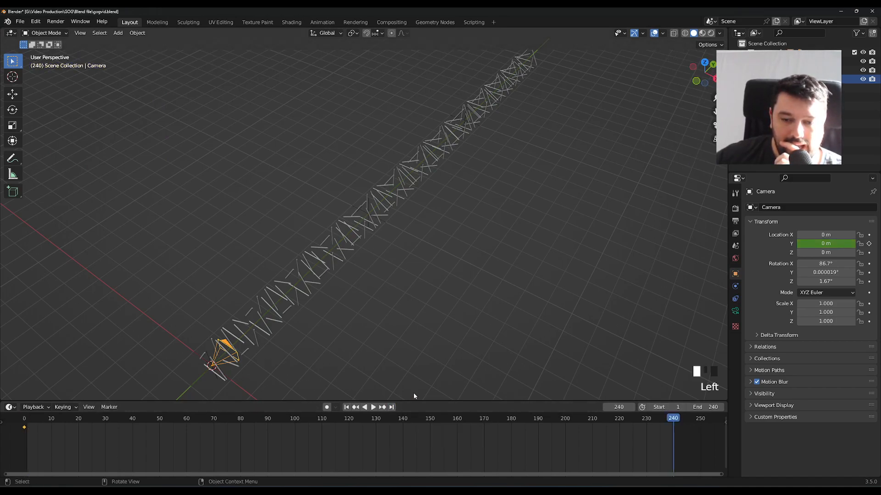
{"action": "left_click", "coordinate": [832, 241]}
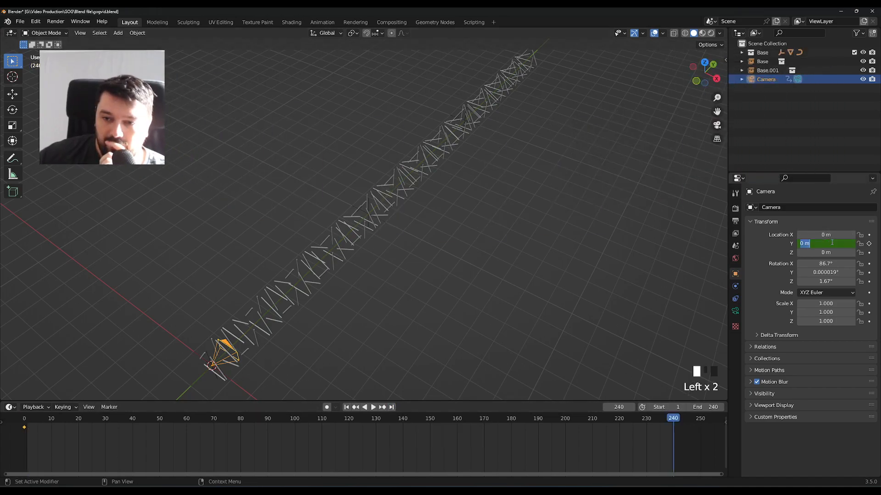
{"action": "key", "text": "Return"}
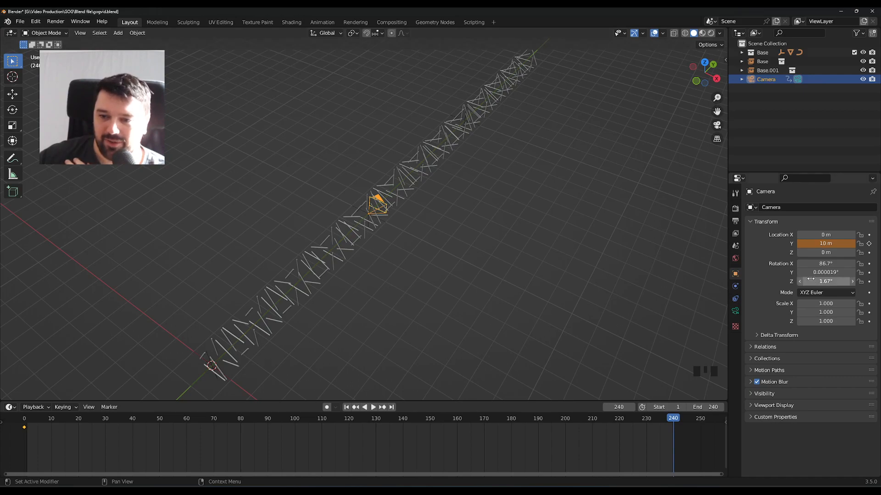
{"action": "left_click", "coordinate": [869, 244]}
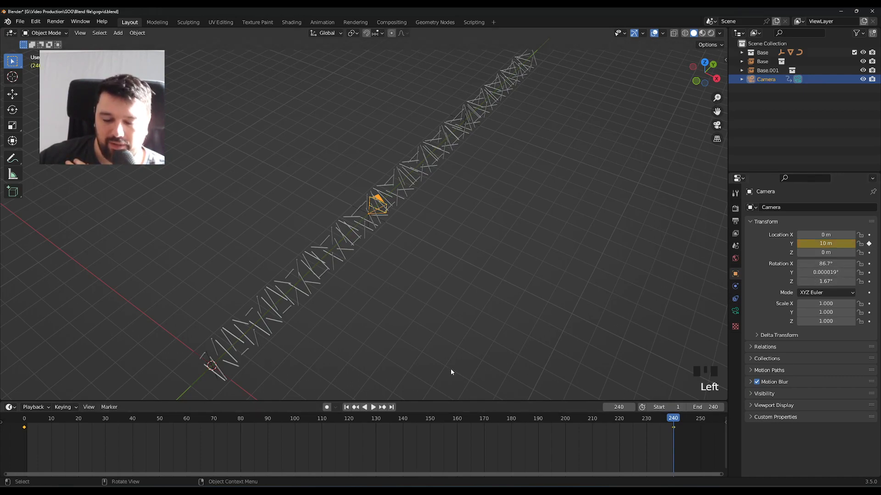
Step: Play the animation from frame 1 through the camera to check the fly-through, and return to the first frame
{"action": "left_click", "coordinate": [346, 407]}
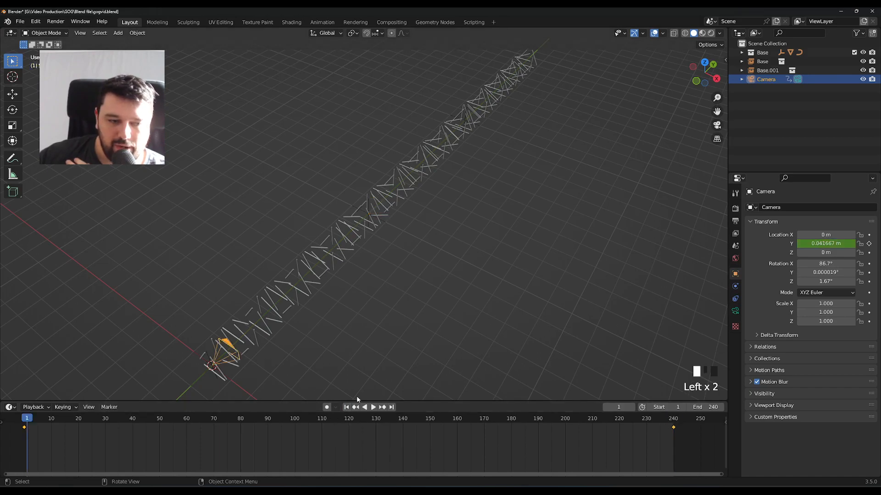
{"action": "key", "text": "KP_0"}
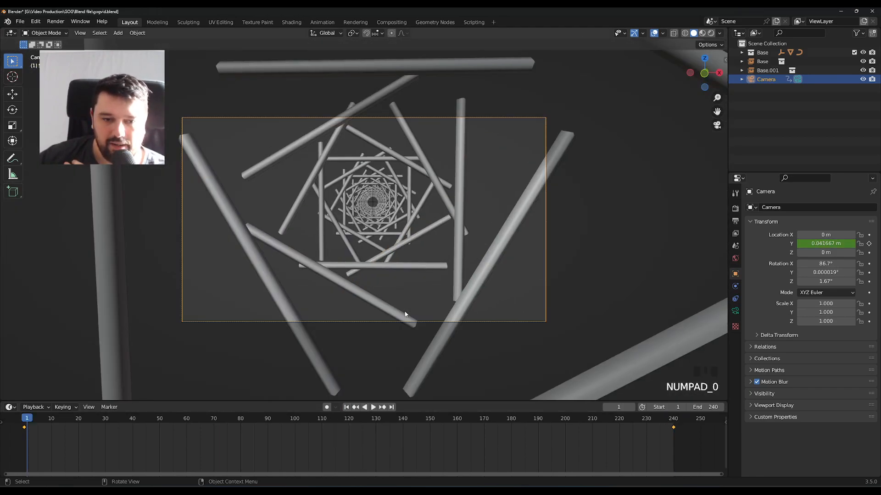
{"action": "left_click", "coordinate": [373, 407]}
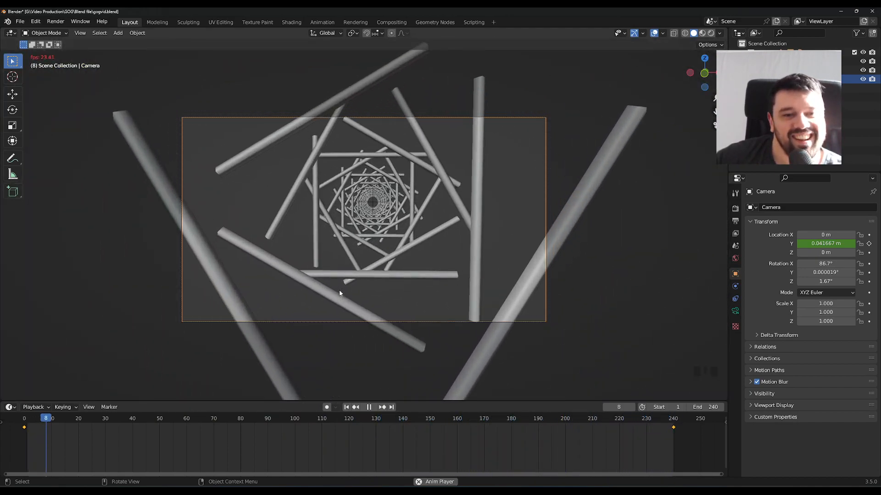
{"action": "left_click", "coordinate": [348, 408]}
{"action": "left_click", "coordinate": [347, 408]}
{"action": "left_click", "coordinate": [348, 408]}
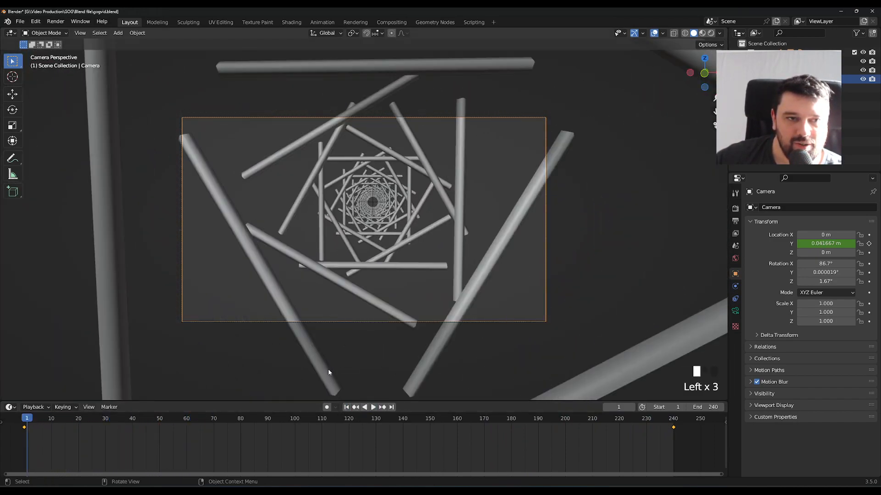
Step: Expand the Base collection, select its Empty and lower the Empty's Y rotation to about 12.9° to tighten the tunnel's twist
{"action": "middle_click_drag", "start_coordinate": [648, 221], "coordinate": [574, 240]}
{"action": "scroll", "coordinate": [574, 240], "scroll_direction": "down", "scroll_amount": 5}
{"action": "middle_click_drag", "start_coordinate": [235, 272], "coordinate": [271, 291]}
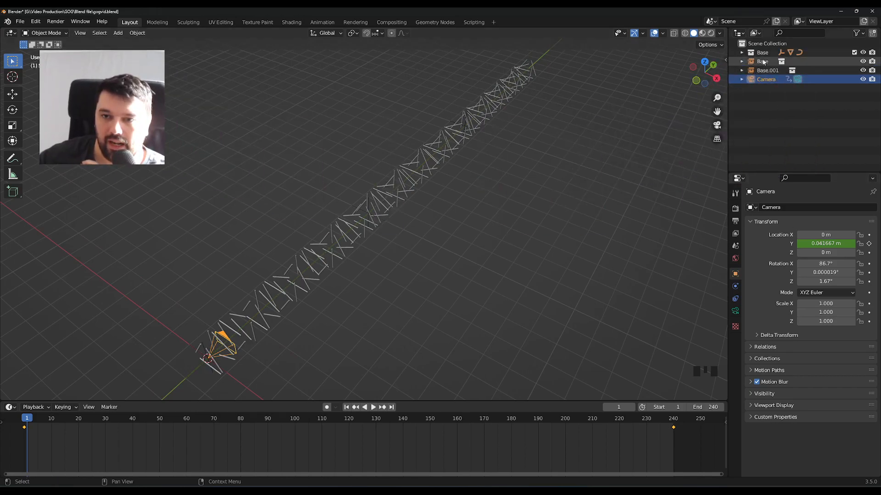
{"action": "left_click", "coordinate": [741, 53]}
{"action": "left_click", "coordinate": [773, 61]}
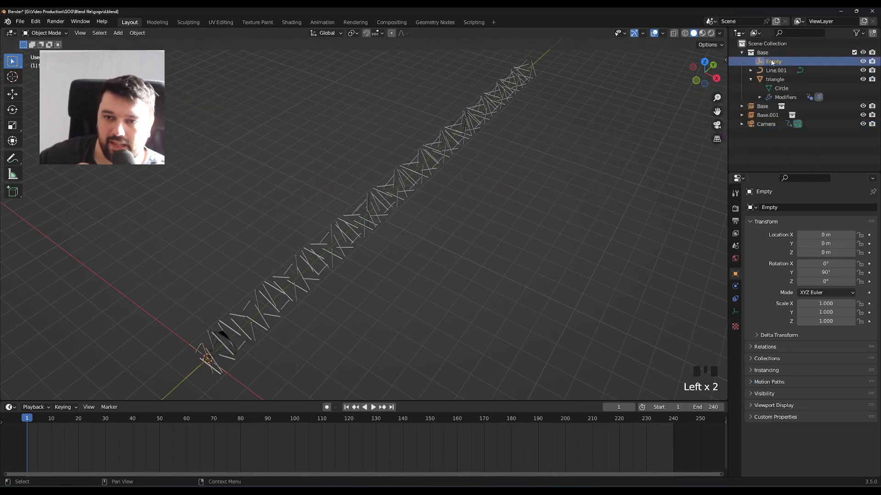
{"action": "left_click_drag", "start_coordinate": [828, 271], "coordinate": [770, 271]}
{"action": "left_click_drag", "start_coordinate": [826, 273], "coordinate": [793, 274]}
{"action": "left_click", "coordinate": [495, 293]}
Step: Play the fly-through in the camera view to check the tunnel with its new twist
{"action": "key", "text": "KP_0"}
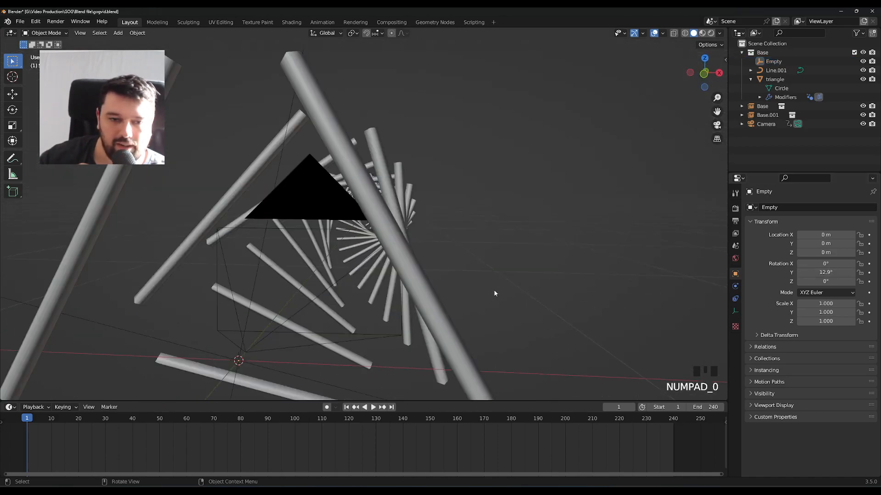
{"action": "left_click", "coordinate": [373, 408]}
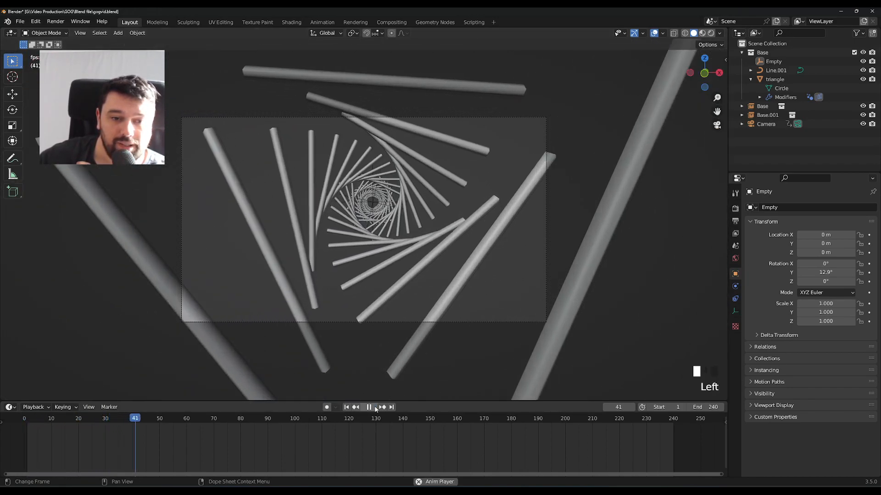
{"action": "left_click", "coordinate": [369, 408]}
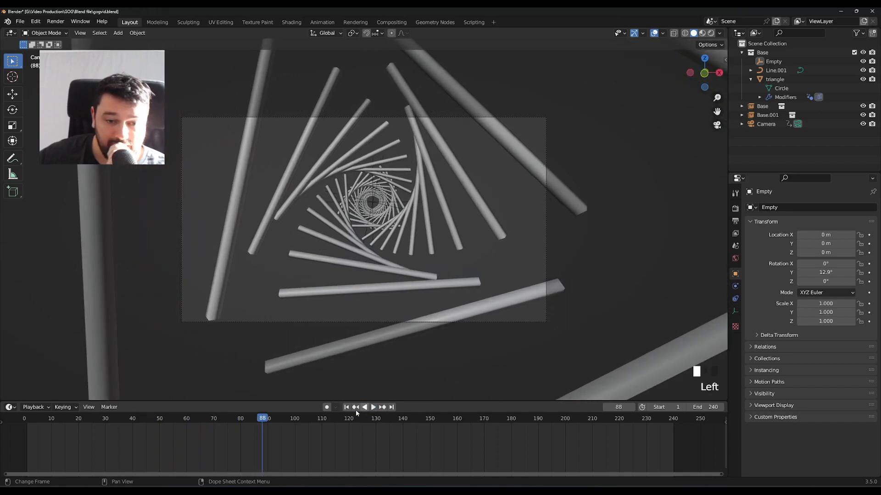
Step: Return to the first frame and set the Empty's Y rotation to 15° to give the tunnel an even twist
{"action": "left_click", "coordinate": [345, 408]}
{"action": "middle_click_drag", "start_coordinate": [579, 238], "coordinate": [508, 277]}
{"action": "scroll", "coordinate": [499, 275], "scroll_direction": "down", "scroll_amount": 3}
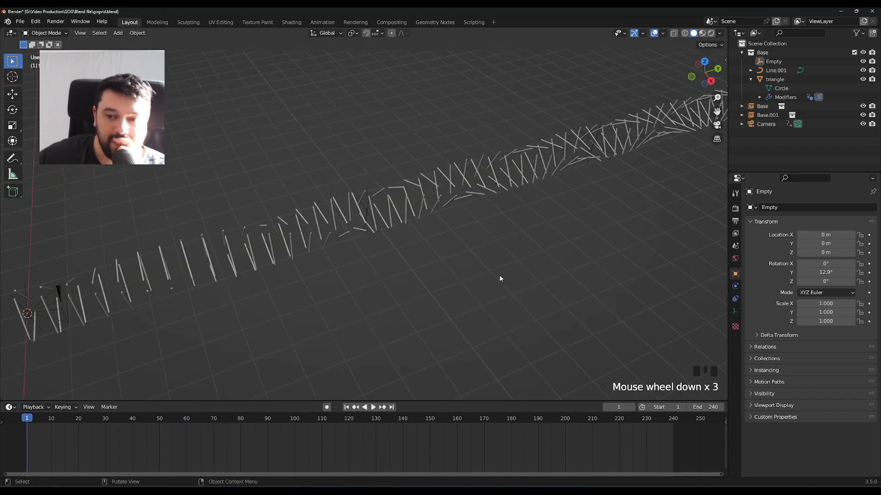
{"action": "left_click", "coordinate": [825, 272]}
{"action": "type", "text": "15"}
{"action": "key", "text": "Return"}
{"action": "middle_click_drag", "start_coordinate": [350, 287], "coordinate": [402, 259]}
{"action": "scroll", "coordinate": [522, 240], "scroll_direction": "down", "scroll_amount": 2}
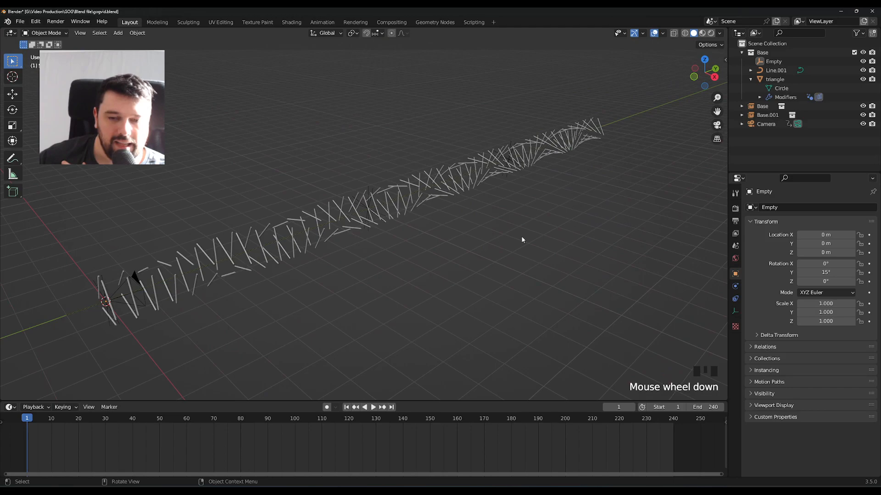
{"action": "left_click", "coordinate": [780, 64]}
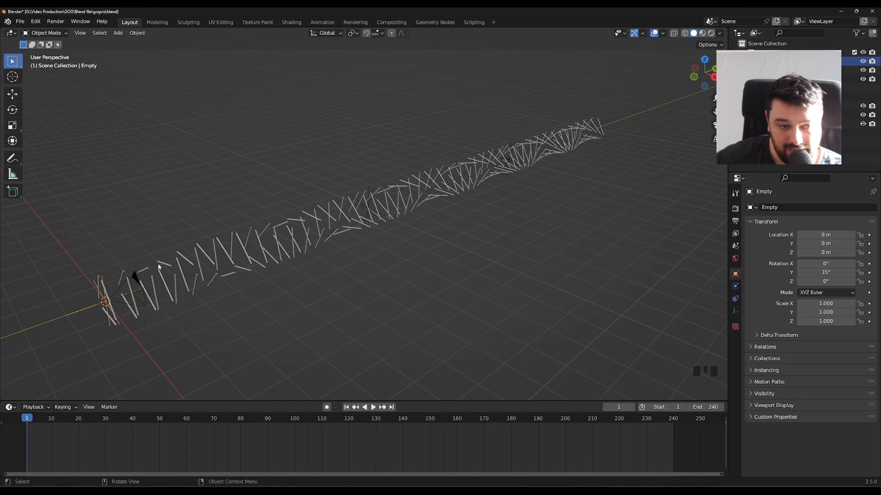
{"action": "middle_click_drag", "start_coordinate": [252, 322], "coordinate": [243, 338]}
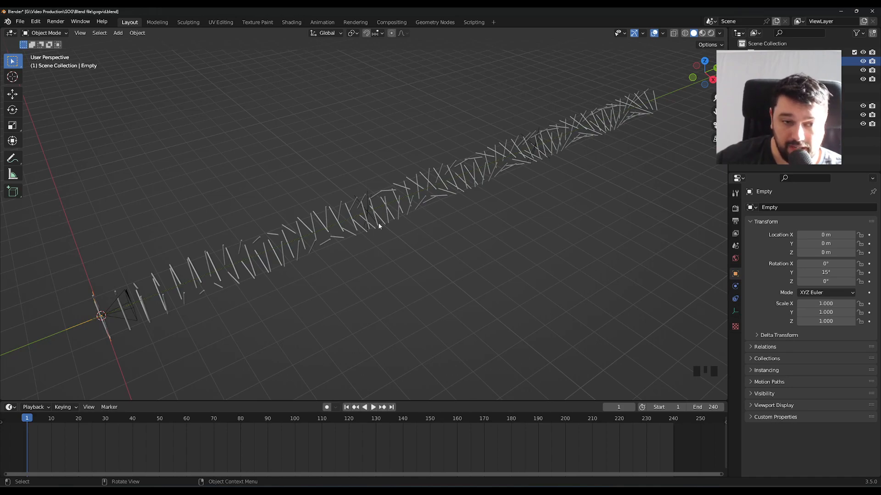
{"action": "middle_click_drag", "start_coordinate": [366, 294], "coordinate": [465, 274]}
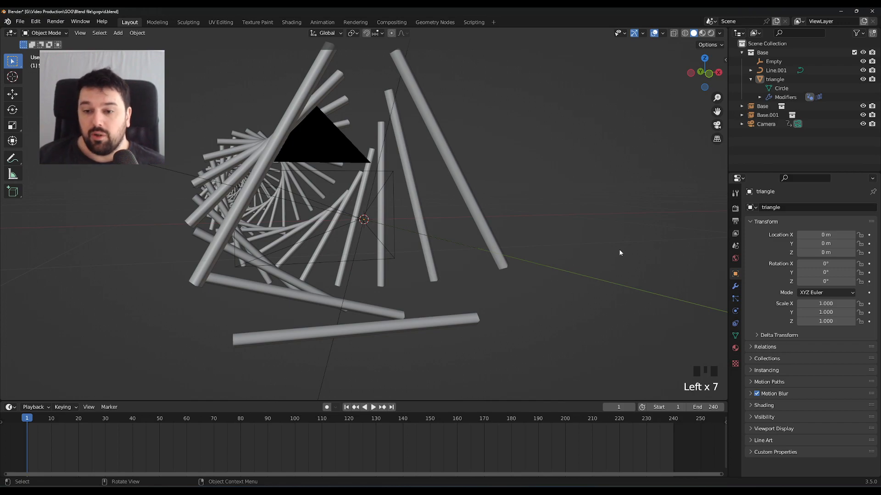
Step: Switch the viewport to rendered shading and create a new material for the triangle object
{"action": "left_click", "coordinate": [702, 34]}
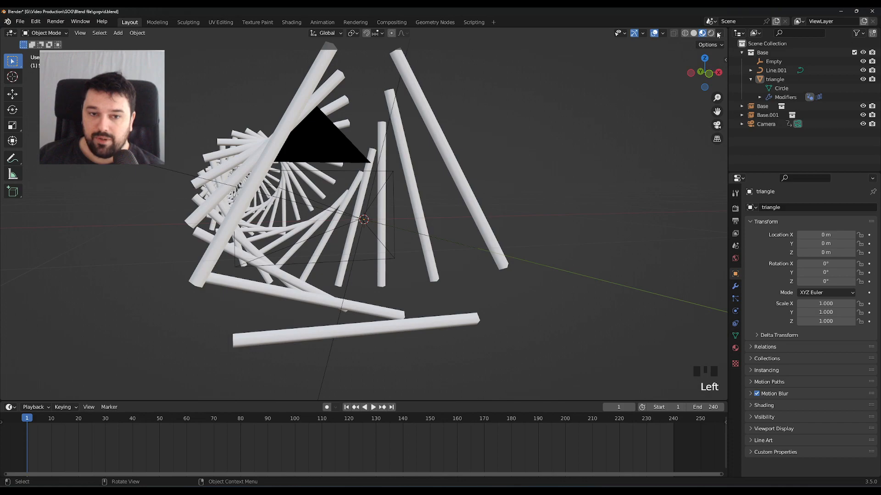
{"action": "left_click", "coordinate": [711, 33]}
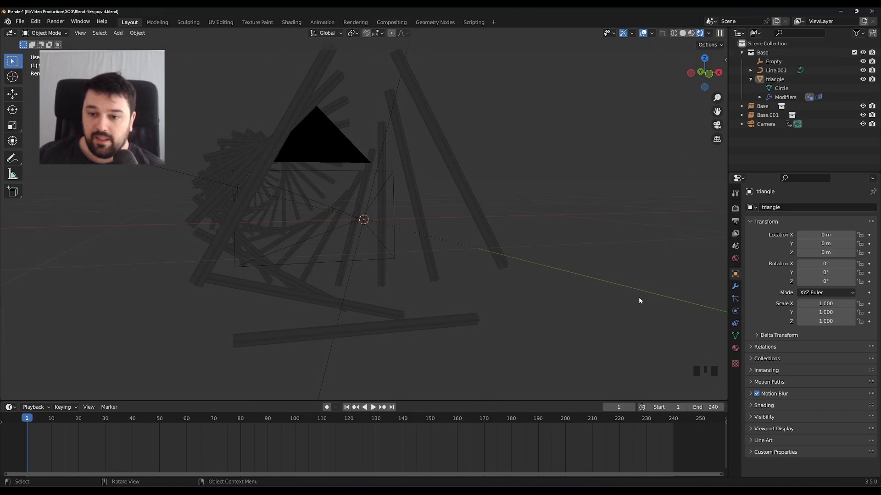
{"action": "left_click", "coordinate": [735, 348]}
{"action": "left_click", "coordinate": [808, 245]}
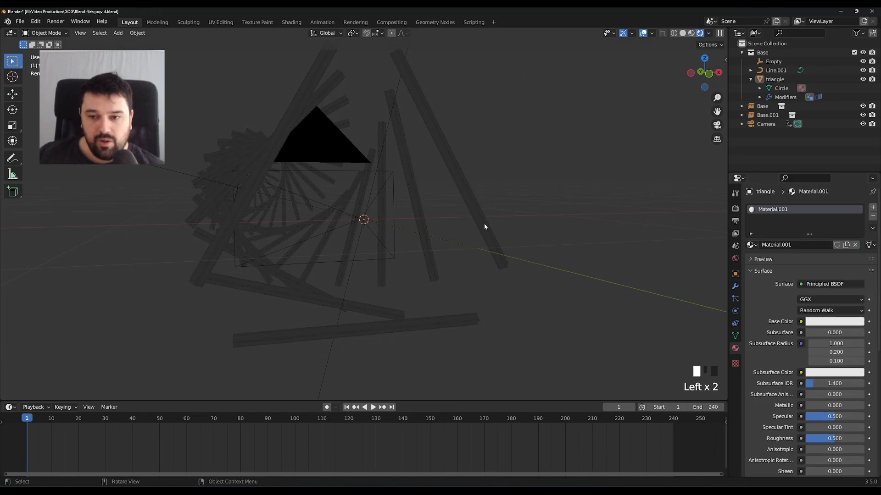
Step: Open the triangle's geometry node tree and move the Group Output node farther from Set Shade Smooth
{"action": "left_click", "coordinate": [775, 79]}
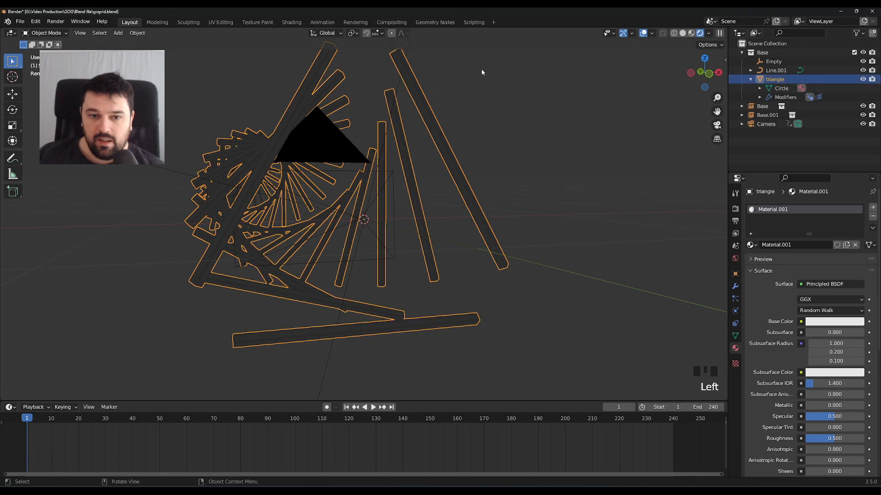
{"action": "left_click", "coordinate": [439, 23]}
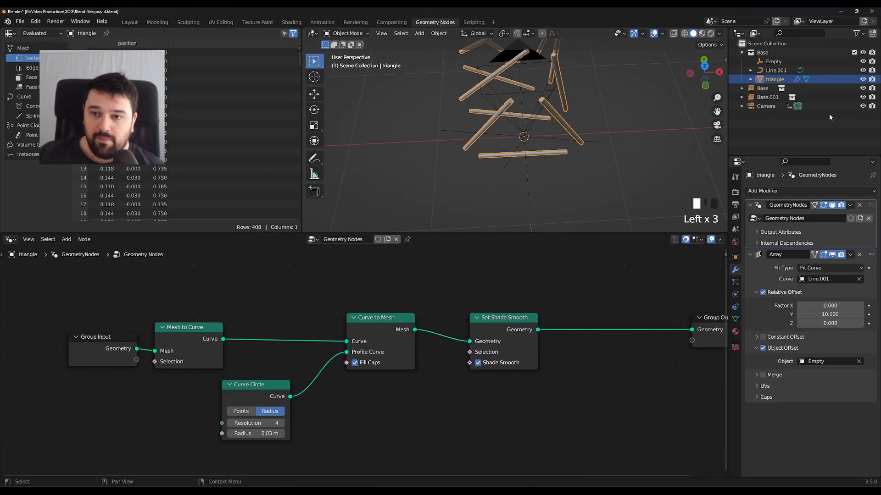
{"action": "scroll", "coordinate": [576, 313], "scroll_direction": "down", "scroll_amount": 1}
{"action": "middle_click_drag", "start_coordinate": [576, 313], "coordinate": [468, 307]}
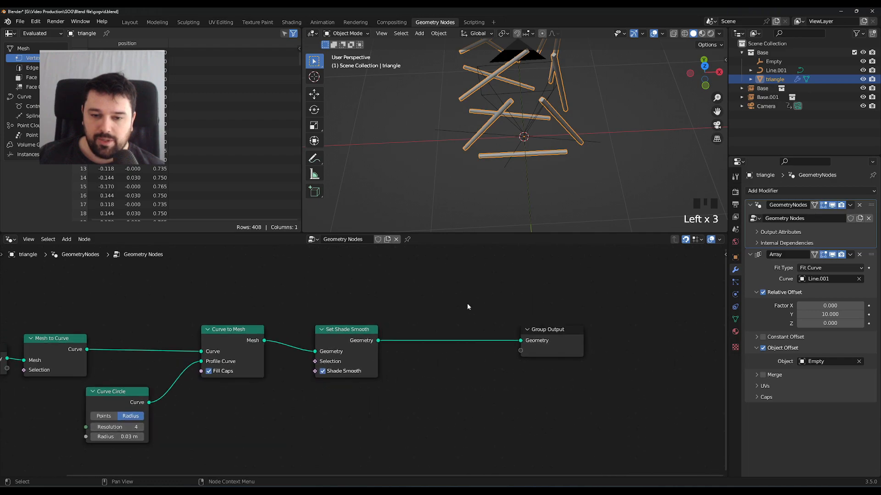
{"action": "scroll", "coordinate": [468, 306], "scroll_direction": "down", "scroll_amount": 2}
{"action": "left_click_drag", "start_coordinate": [542, 333], "coordinate": [555, 331]}
{"action": "left_click", "coordinate": [450, 300]}
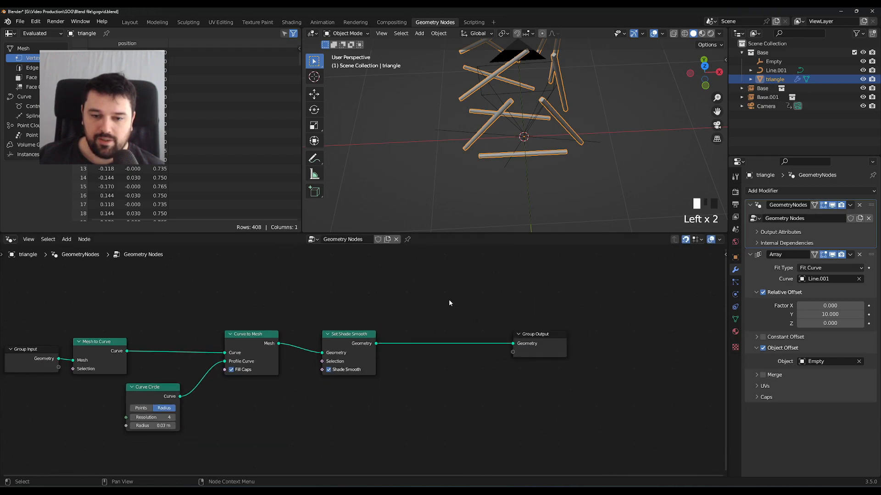
Step: Insert a Set Material node between Set Shade Smooth and Group Output and assign Material.001 to it
{"action": "key", "text": "shift+a"}
{"action": "left_click", "coordinate": [464, 321]}
{"action": "type", "text": "set"}
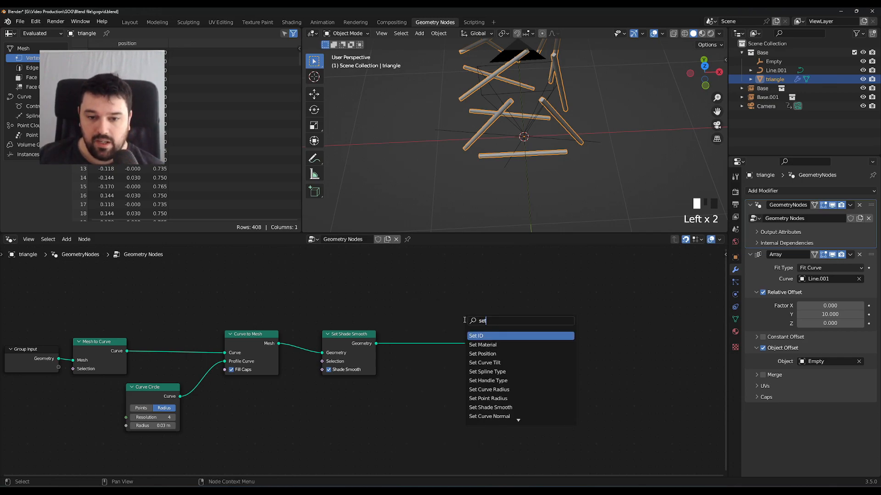
{"action": "left_click", "coordinate": [482, 345]}
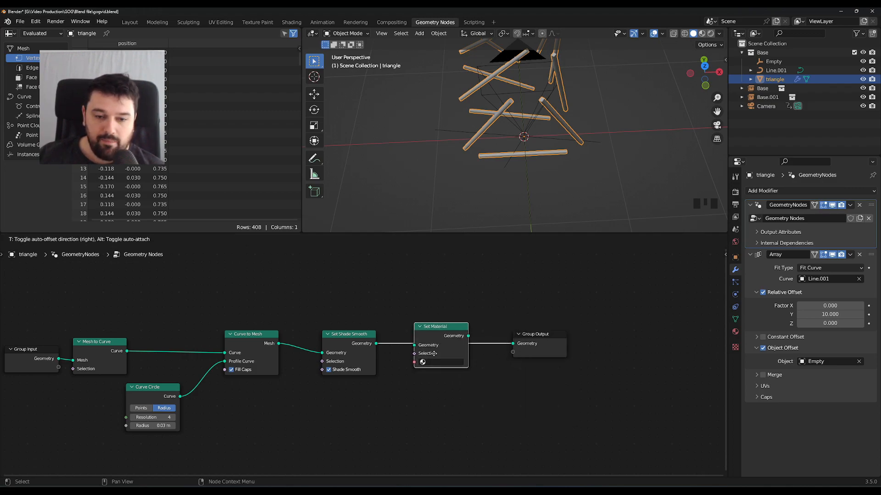
{"action": "left_click", "coordinate": [433, 353]}
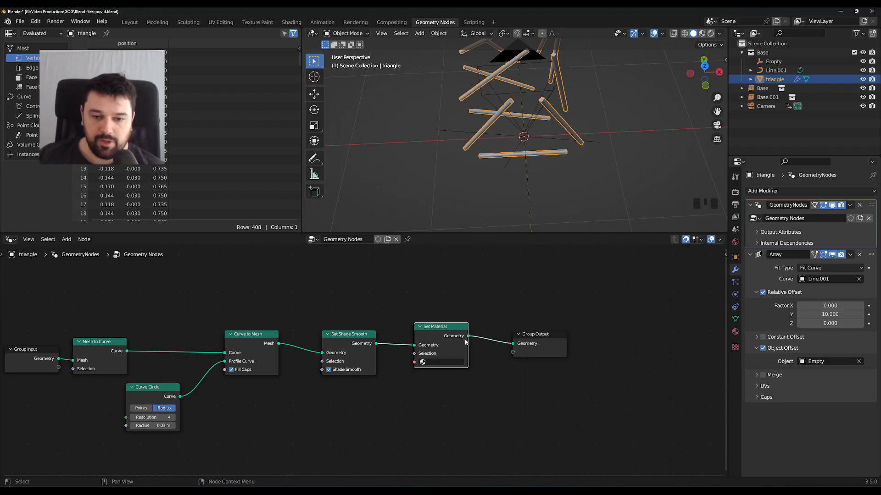
{"action": "left_click", "coordinate": [447, 362]}
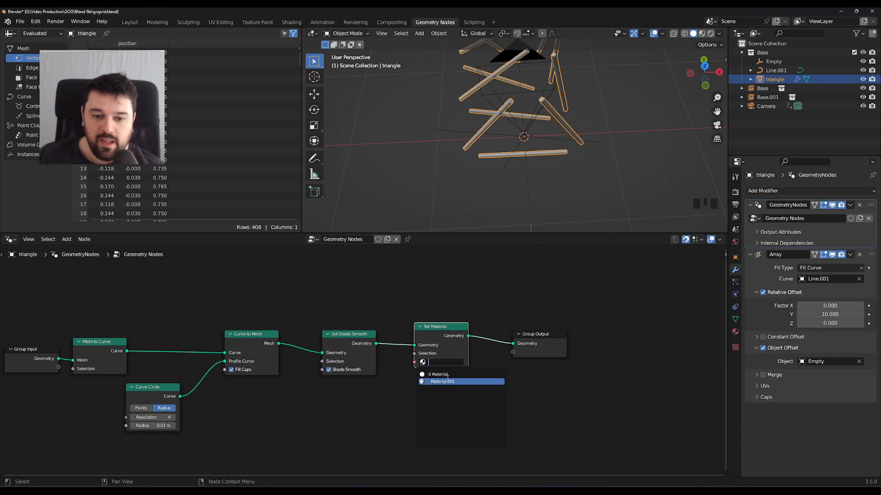
{"action": "left_click", "coordinate": [444, 383]}
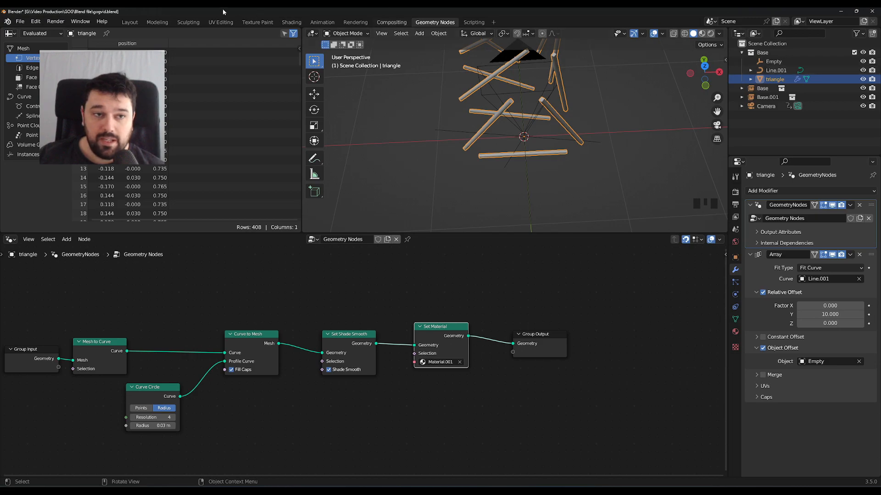
Step: Back in the Layout workspace, set Material.001's emission colour to a neutral grey with a value of about 0.5
{"action": "left_click", "coordinate": [133, 23]}
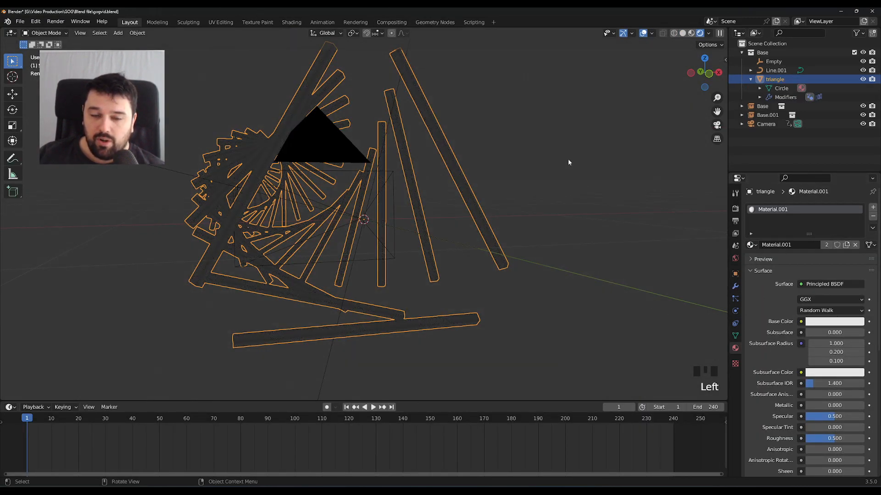
{"action": "left_click", "coordinate": [594, 216]}
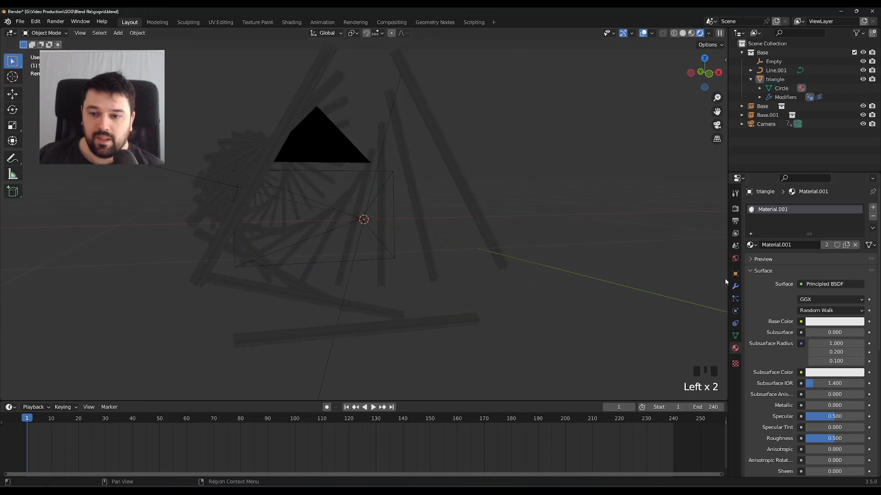
{"action": "scroll", "coordinate": [814, 397], "scroll_direction": "down", "scroll_amount": 2}
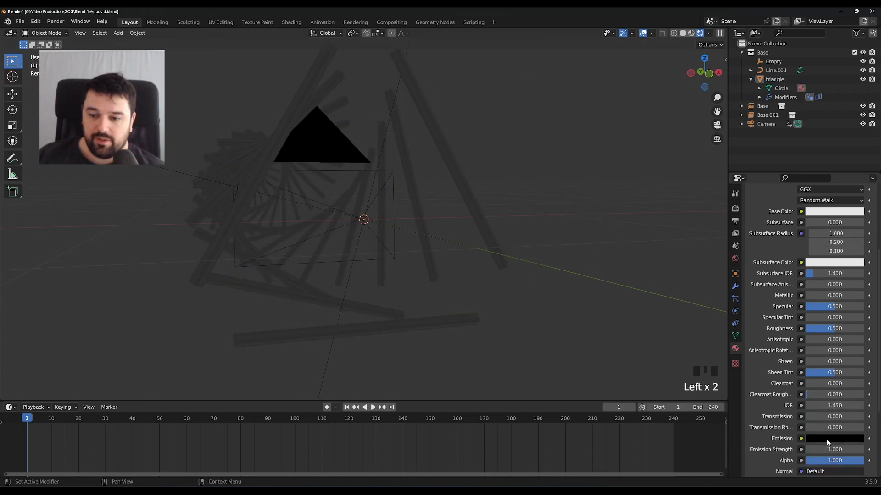
{"action": "left_click", "coordinate": [827, 442]}
{"action": "left_click", "coordinate": [859, 437]}
{"action": "left_click", "coordinate": [858, 325]}
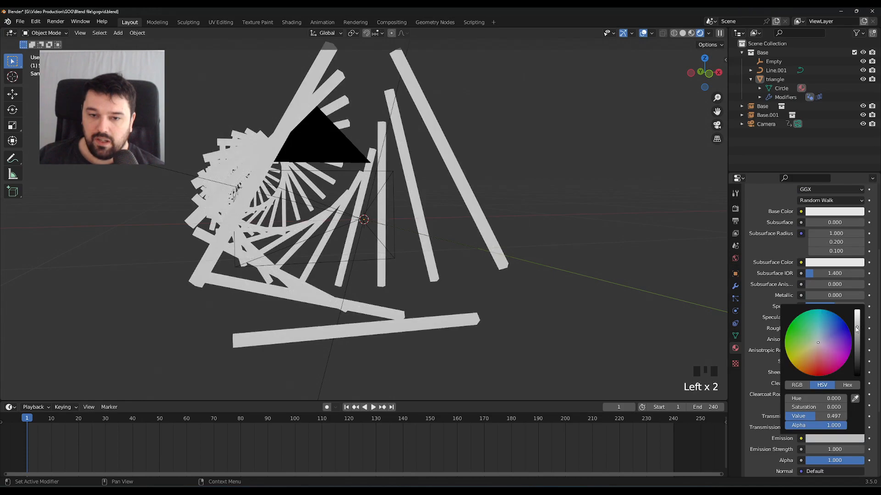
{"action": "left_click", "coordinate": [608, 278]}
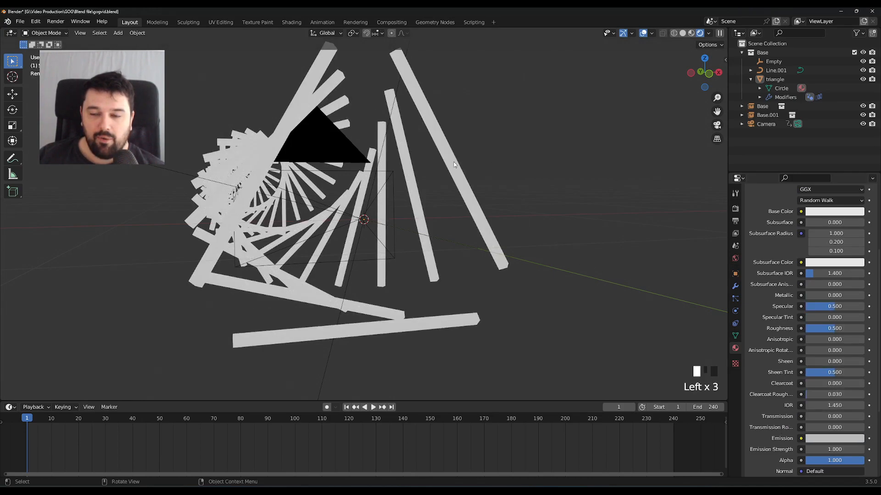
Step: Switch to the Shading workspace, delete Material.001's Principled BSDF node and reposition the Material Output node
{"action": "middle_click_drag", "start_coordinate": [531, 186], "coordinate": [511, 181]}
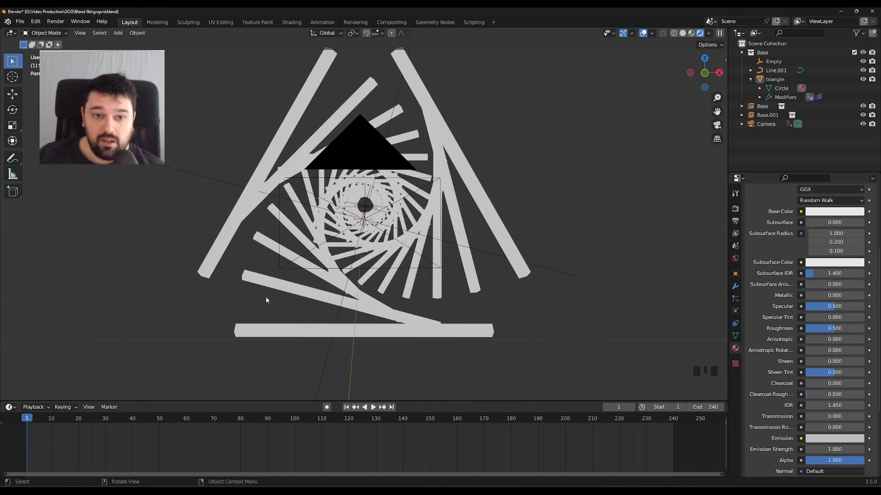
{"action": "left_click", "coordinate": [291, 22]}
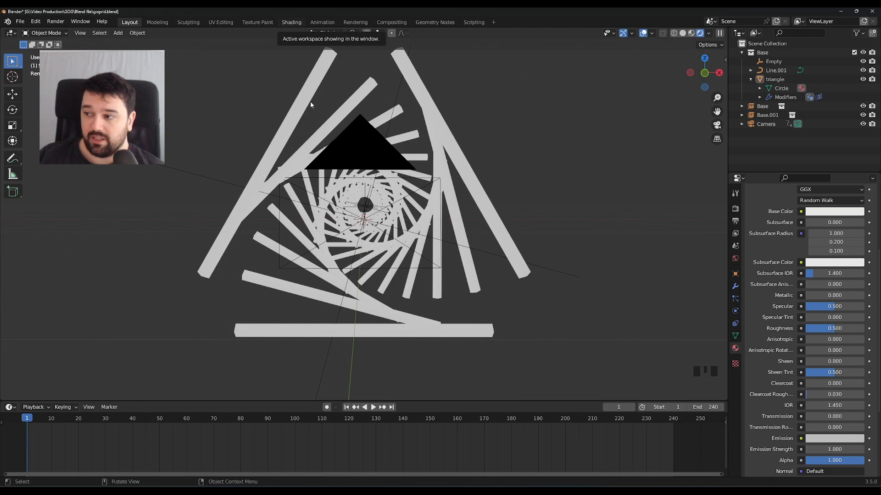
{"action": "middle_click_drag", "start_coordinate": [563, 186], "coordinate": [401, 179]}
{"action": "middle_click_drag", "start_coordinate": [257, 182], "coordinate": [230, 176]}
{"action": "scroll", "coordinate": [230, 176], "scroll_direction": "up", "scroll_amount": 6}
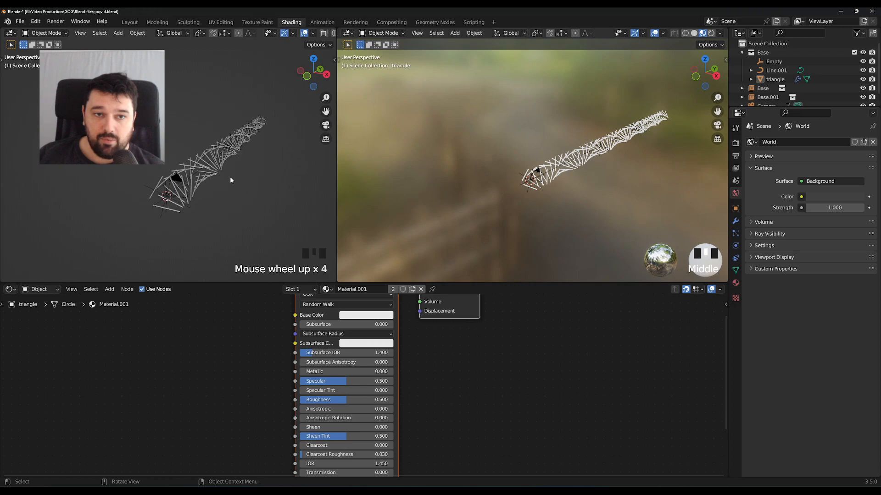
{"action": "left_click", "coordinate": [499, 380]}
{"action": "key", "text": "Home"}
{"action": "left_click", "coordinate": [349, 333]}
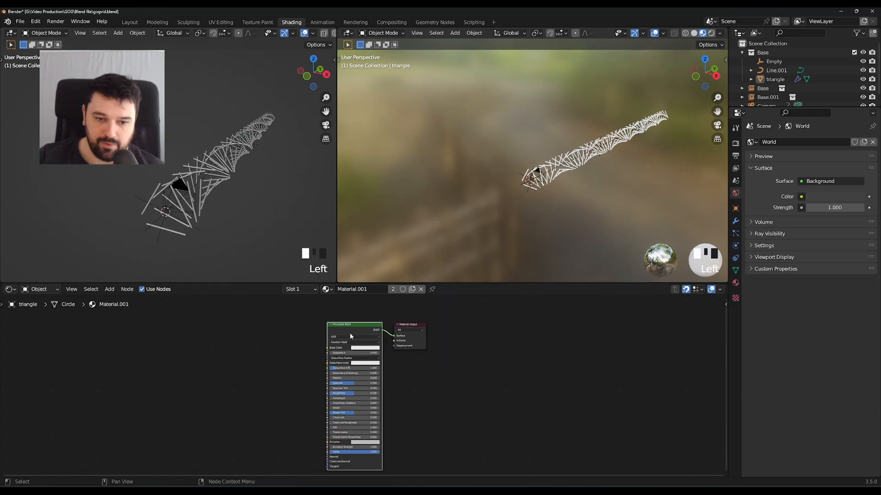
{"action": "key", "text": "Delete"}
{"action": "left_click", "coordinate": [431, 334]}
{"action": "left_click_drag", "start_coordinate": [434, 305], "coordinate": [463, 356]}
{"action": "left_click", "coordinate": [315, 356]}
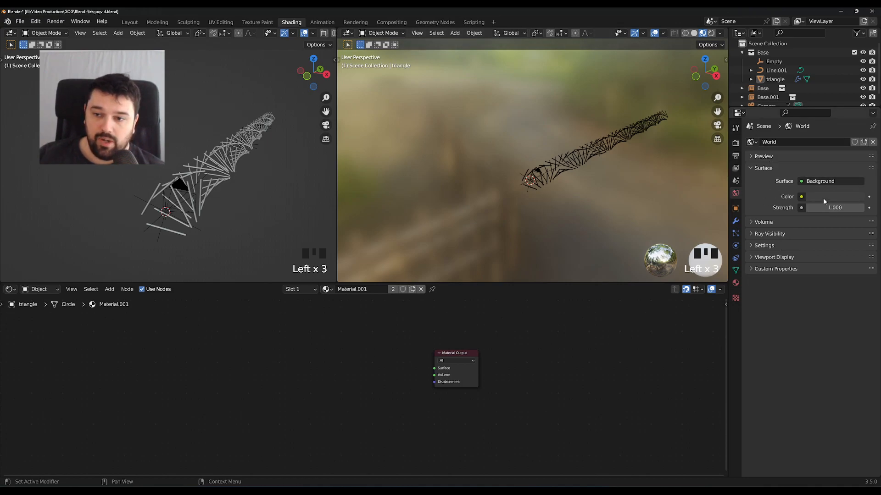
Step: Set the world background strength to 0
{"action": "left_click_drag", "start_coordinate": [821, 206], "coordinate": [780, 207]}
{"action": "left_click", "coordinate": [582, 373]}
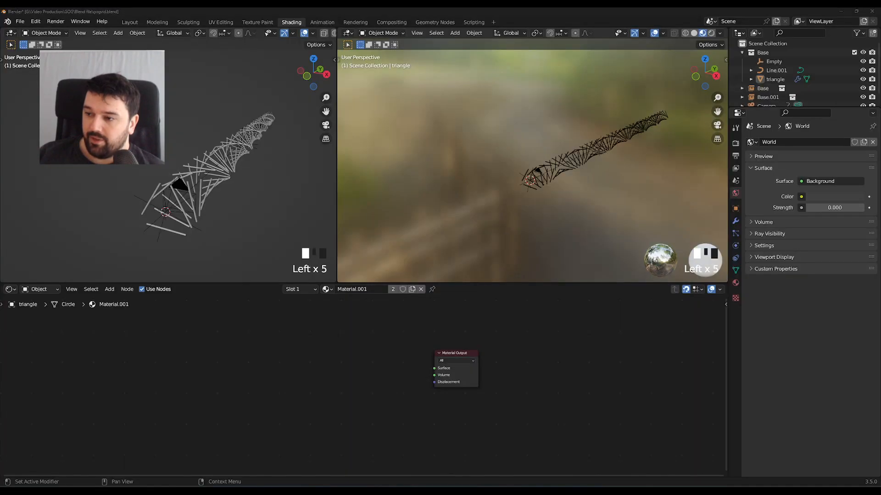
{"action": "left_click", "coordinate": [549, 370]}
Step: Add a Mix Shader node to Material.001 and connect its output to the Material Output's Surface input
{"action": "scroll", "coordinate": [320, 386], "scroll_direction": "up", "scroll_amount": 3}
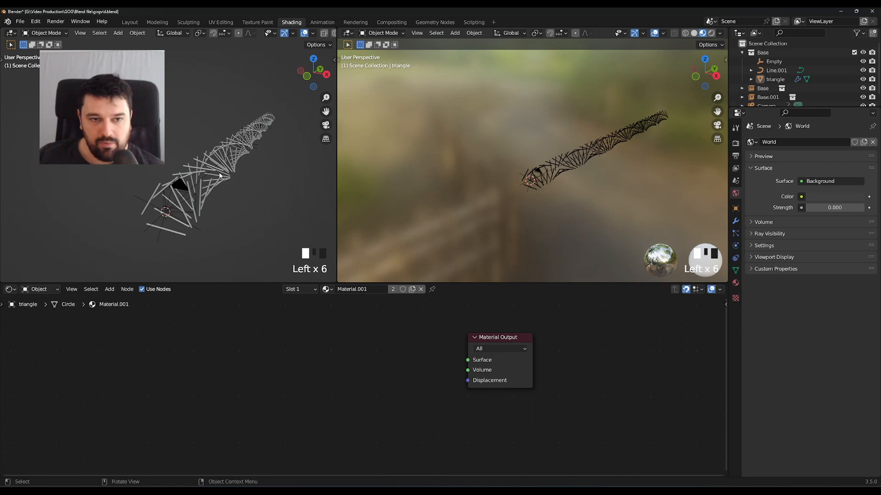
{"action": "left_click", "coordinate": [340, 392]}
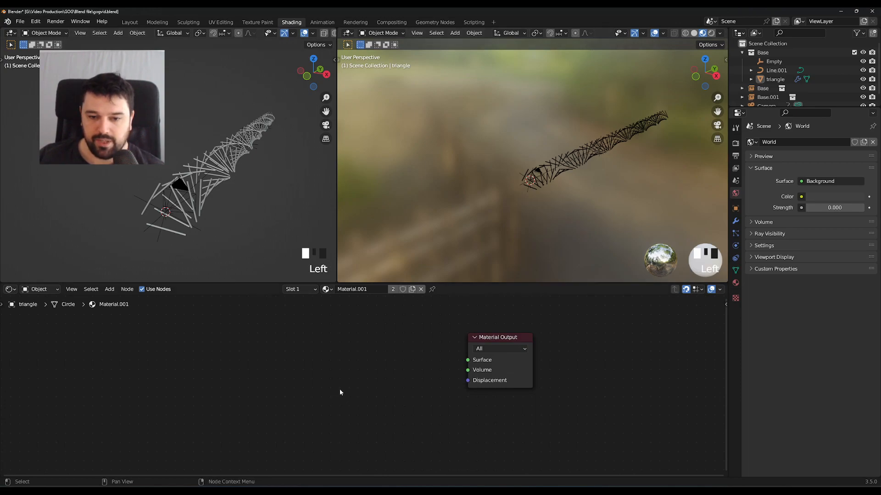
{"action": "key", "text": "shift+a"}
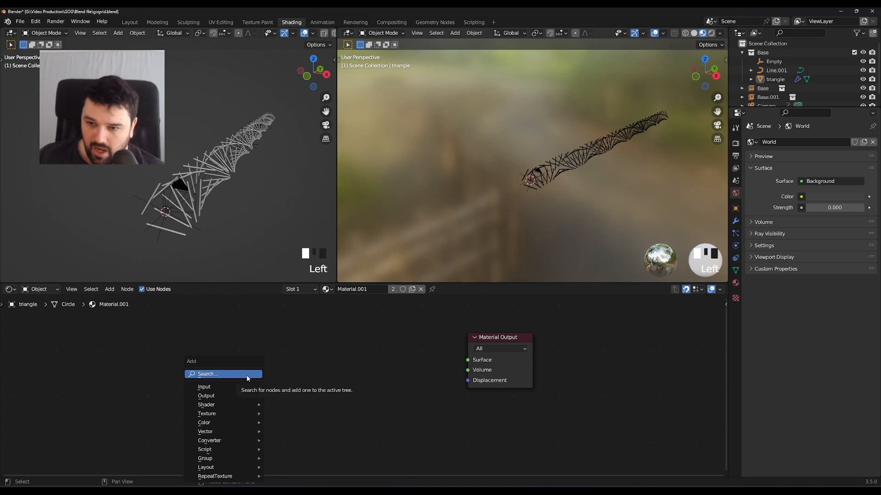
{"action": "left_click", "coordinate": [247, 375]}
{"action": "type", "text": "mix"}
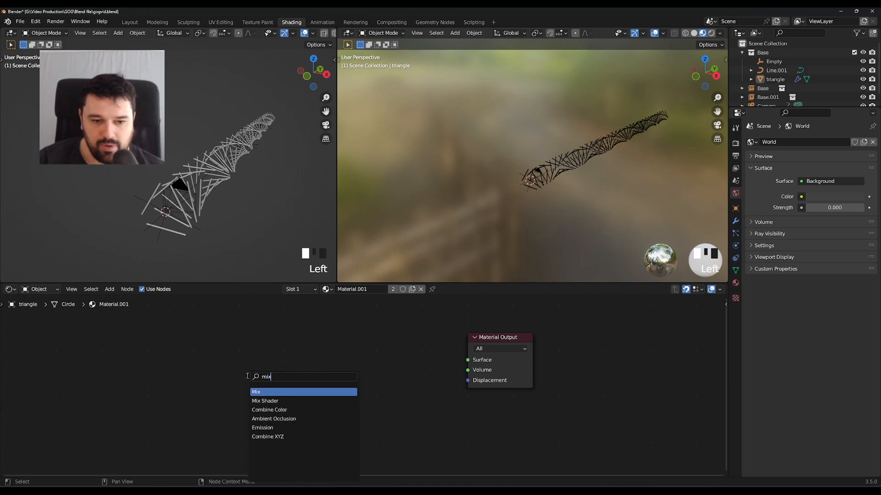
{"action": "key", "text": "Down"}
{"action": "key", "text": "Return"}
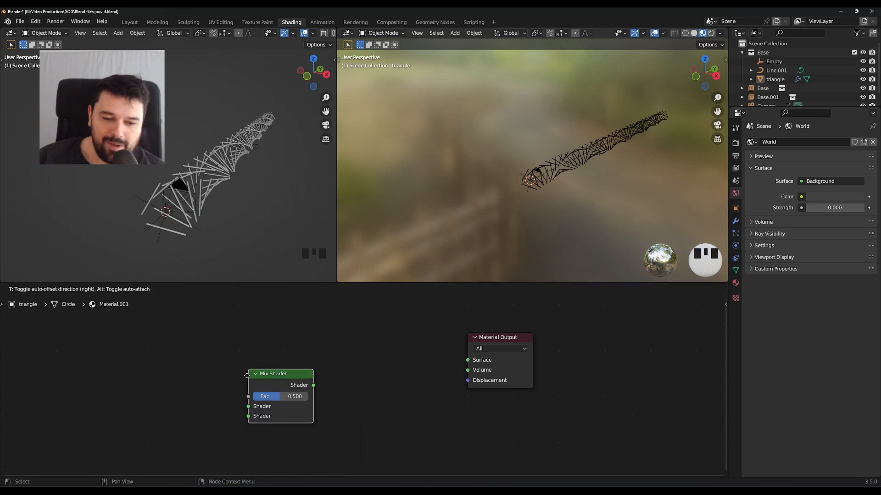
{"action": "left_click", "coordinate": [344, 343]}
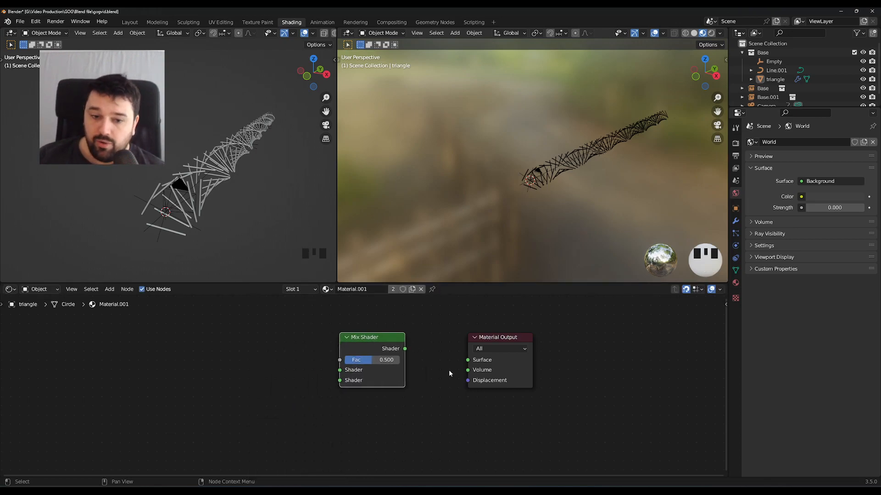
{"action": "left_click_drag", "start_coordinate": [406, 351], "coordinate": [467, 361]}
Step: Reposition the Mix Shader and Material Output nodes to leave room for more shader nodes
{"action": "left_click", "coordinate": [242, 373]}
{"action": "left_click_drag", "start_coordinate": [377, 338], "coordinate": [414, 348]}
{"action": "left_click", "coordinate": [523, 341]}
{"action": "left_click_drag", "start_coordinate": [523, 341], "coordinate": [551, 341]}
{"action": "left_click", "coordinate": [212, 358]}
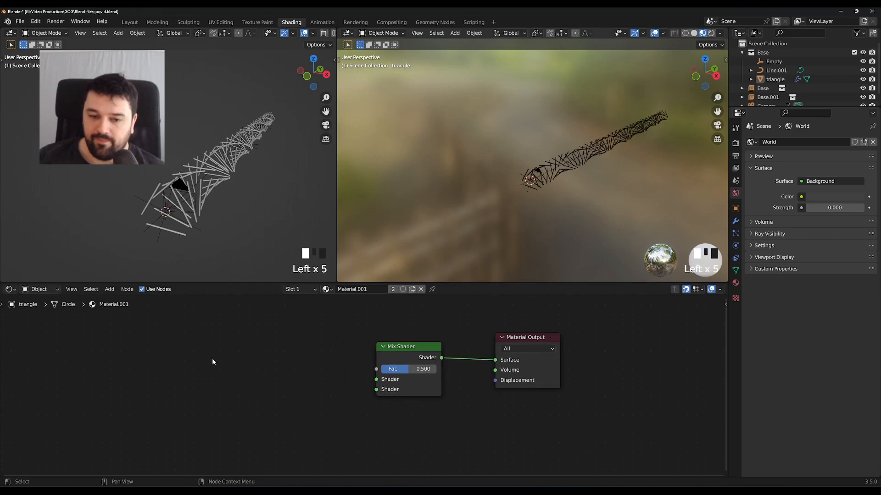
Step: Add an Emission node, duplicate it below the first, and connect both to the Mix Shader's two Shader inputs
{"action": "key", "text": "shift+a"}
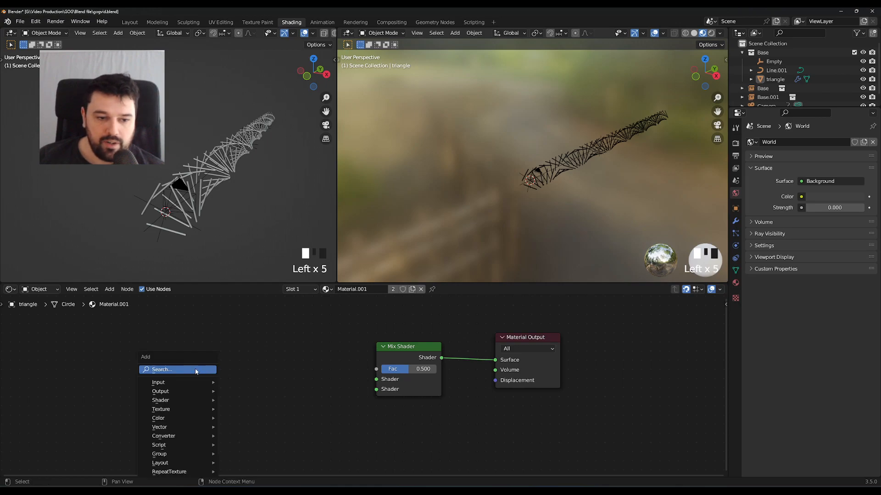
{"action": "type", "text": "emi"}
{"action": "key", "text": "Return"}
{"action": "left_click", "coordinate": [215, 371]}
{"action": "key", "text": "shift+d"}
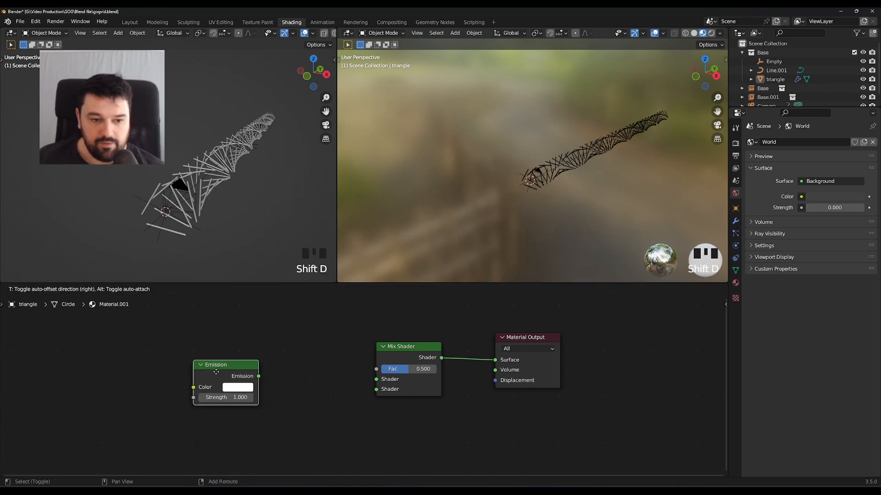
{"action": "left_click", "coordinate": [217, 421]}
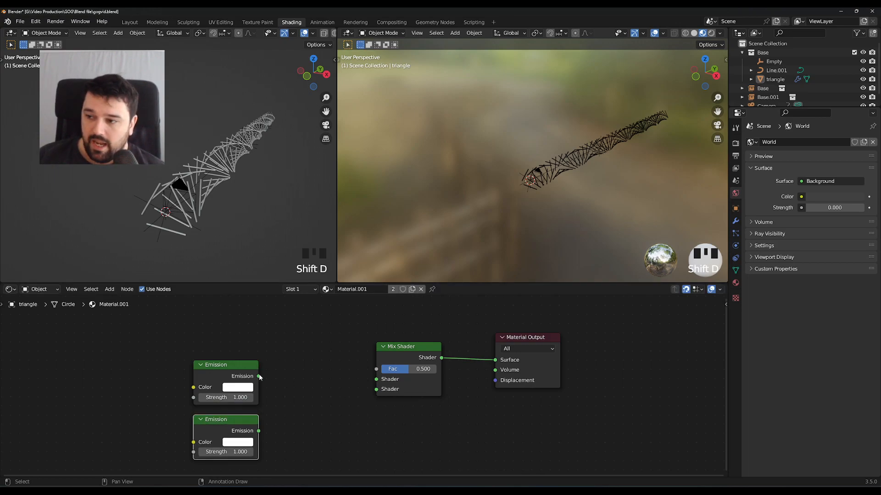
{"action": "left_click_drag", "start_coordinate": [258, 377], "coordinate": [376, 378]}
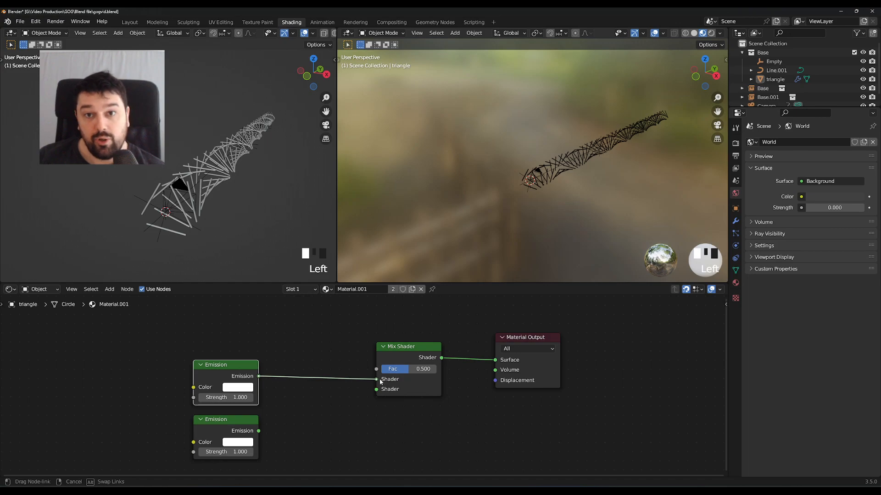
{"action": "left_click_drag", "start_coordinate": [260, 431], "coordinate": [377, 392]}
Step: Set the strength of both Emission nodes to 5.4
{"action": "left_click", "coordinate": [226, 397]}
{"action": "type", "text": "5.4"}
{"action": "key", "text": "Return"}
{"action": "left_click", "coordinate": [224, 448]}
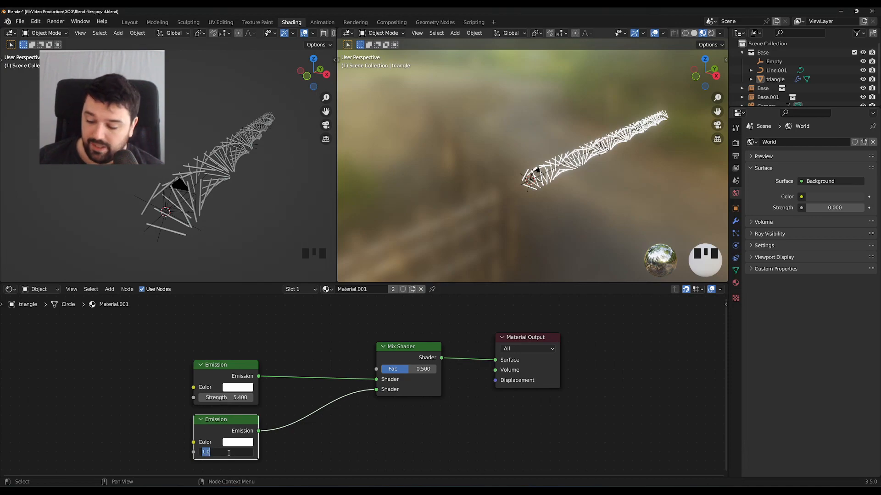
{"action": "type", "text": "5"}
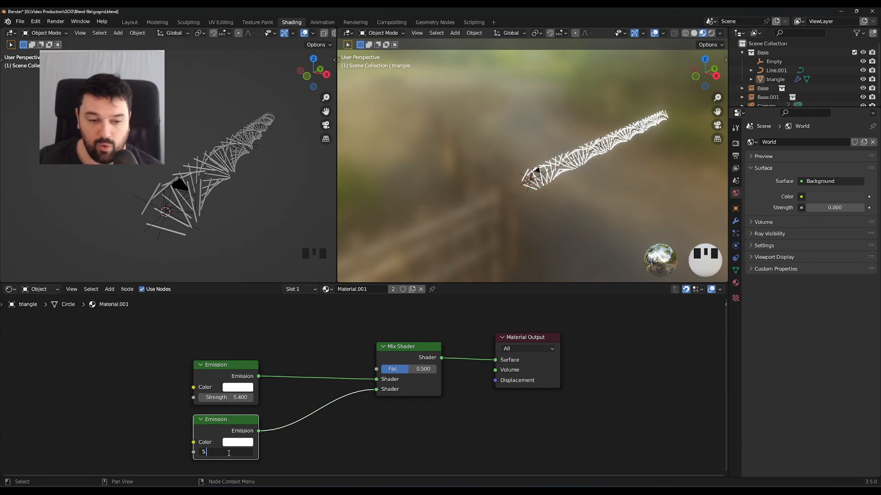
{"action": "type", "text": ".4"}
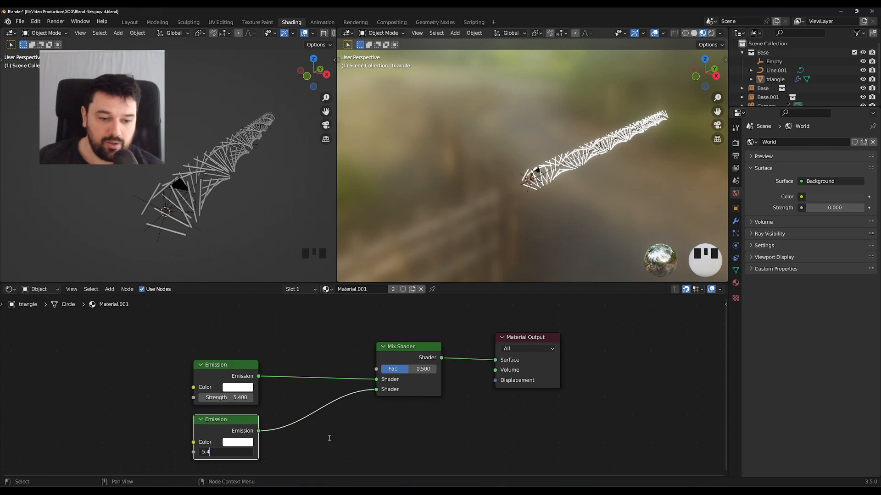
{"action": "key", "text": "Return"}
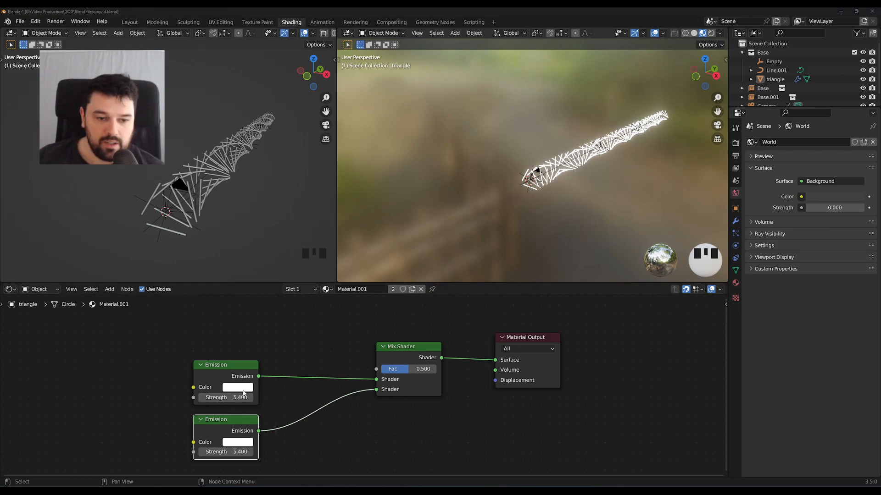
Step: Color the upper Emission node pink with hue 0.951 and saturation 0.912, and the lower one purple
{"action": "left_click", "coordinate": [243, 388]}
{"action": "left_click", "coordinate": [271, 310]}
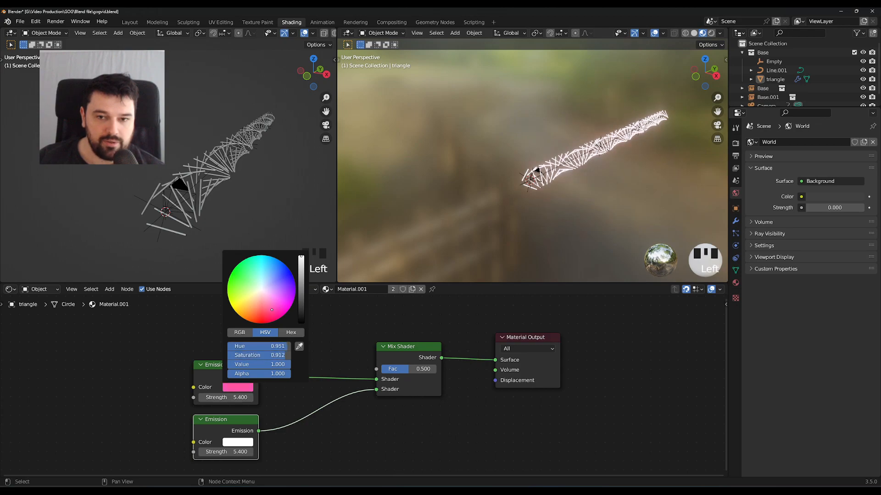
{"action": "left_click", "coordinate": [237, 442]}
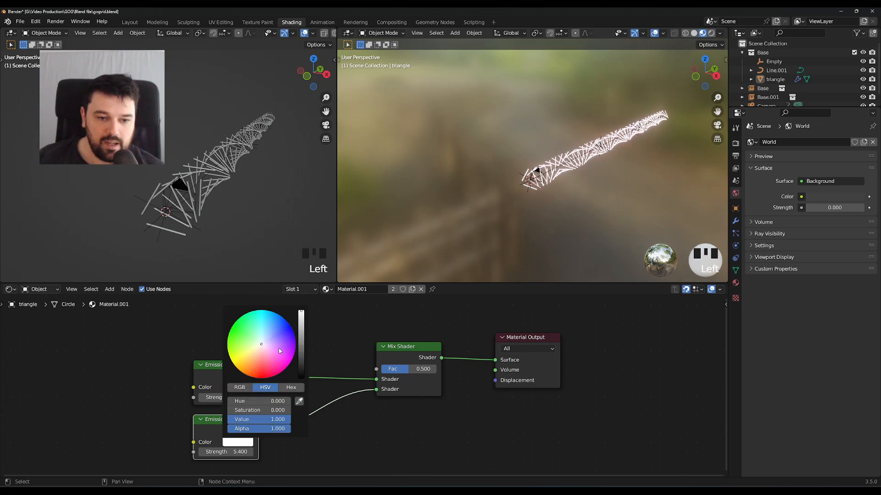
{"action": "left_click", "coordinate": [286, 343]}
{"action": "left_click", "coordinate": [397, 413]}
Step: Add a Fresnel node above the Emission nodes and connect its Fac output to the Mix Shader's Fac input
{"action": "middle_click_drag", "start_coordinate": [325, 335], "coordinate": [393, 411]}
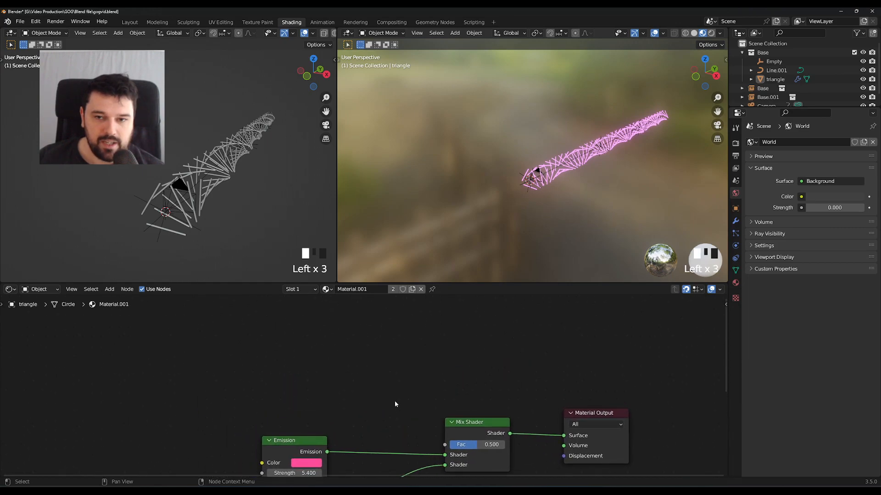
{"action": "scroll", "coordinate": [543, 181], "scroll_direction": "up", "scroll_amount": 6}
{"action": "middle_click_drag", "start_coordinate": [578, 237], "coordinate": [618, 196]}
{"action": "left_click", "coordinate": [371, 363]}
{"action": "left_click", "coordinate": [449, 338]}
{"action": "key", "text": "shift+a"}
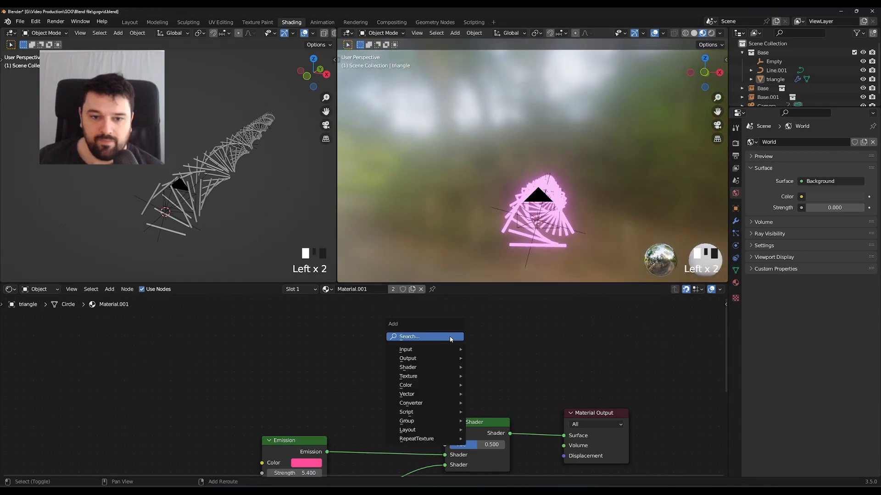
{"action": "type", "text": "fre"}
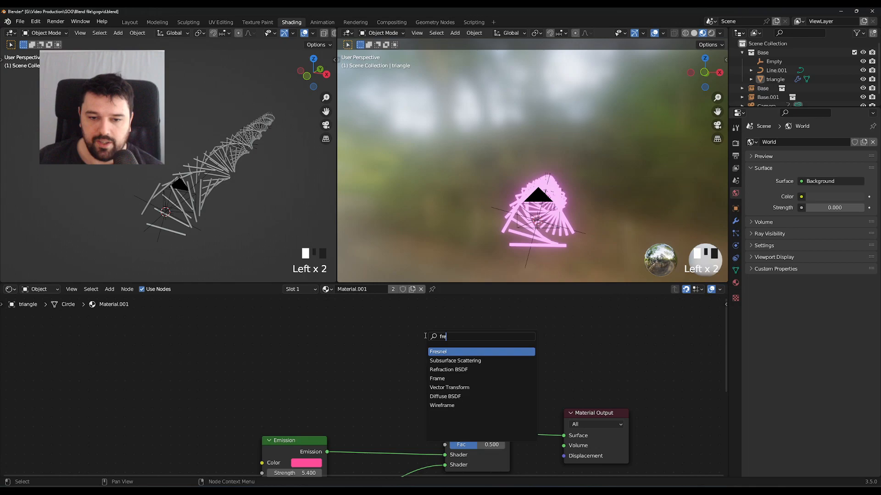
{"action": "key", "text": "Return"}
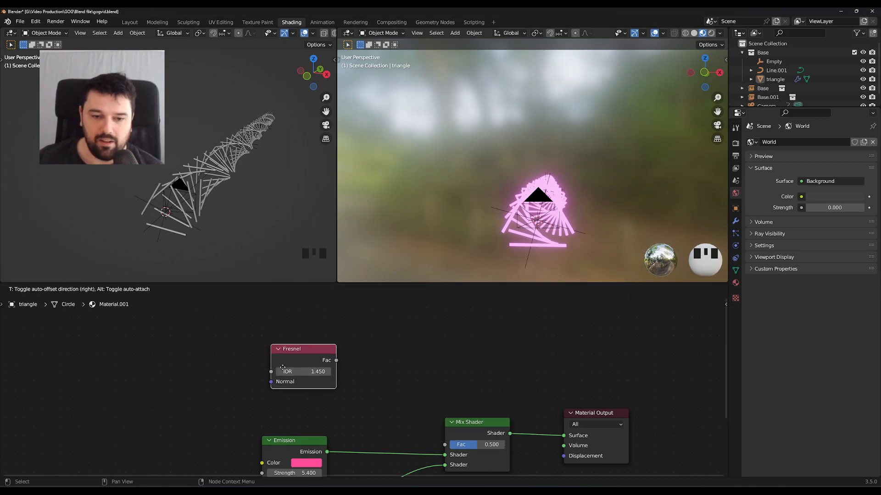
{"action": "left_click", "coordinate": [360, 354]}
{"action": "left_click_drag", "start_coordinate": [336, 351], "coordinate": [444, 445]}
Step: Examine the tunnel's emission colors and glow up close and through the scene camera
{"action": "scroll", "coordinate": [560, 243], "scroll_direction": "up", "scroll_amount": 4}
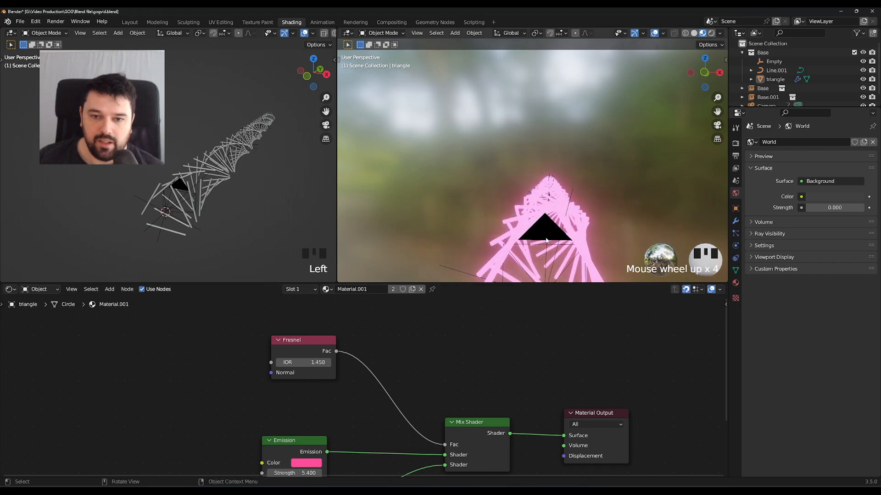
{"action": "scroll", "coordinate": [550, 260], "scroll_direction": "up", "scroll_amount": 2}
{"action": "mouse_move", "coordinate": [550, 259]}
{"action": "middle_mouse_down"}
{"action": "mouse_move", "coordinate": [549, 226]}
{"action": "mouse_move", "coordinate": [534, 249]}
{"action": "mouse_move", "coordinate": [478, 243]}
{"action": "mouse_move", "coordinate": [474, 224]}
{"action": "mouse_move", "coordinate": [591, 215]}
{"action": "mouse_move", "coordinate": [614, 256]}
{"action": "mouse_move", "coordinate": [555, 264]}
{"action": "middle_mouse_up"}
{"action": "key", "text": "KP_0"}
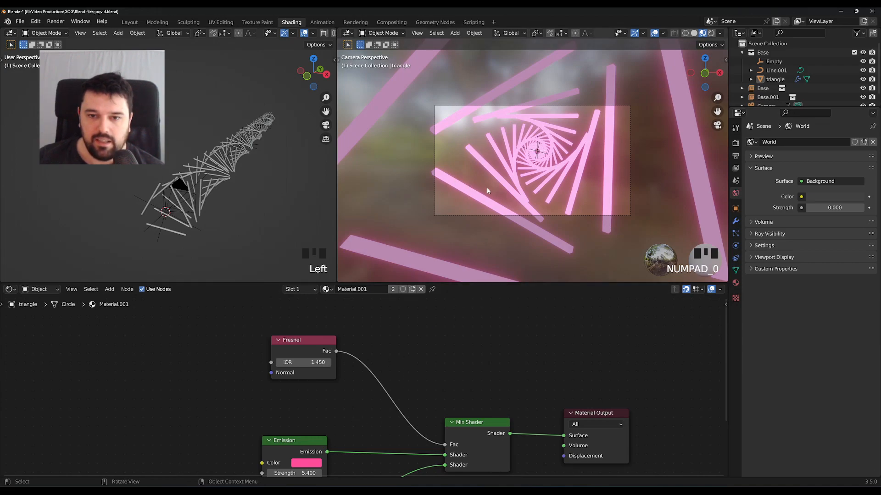
{"action": "middle_click_drag", "start_coordinate": [415, 376], "coordinate": [368, 392]}
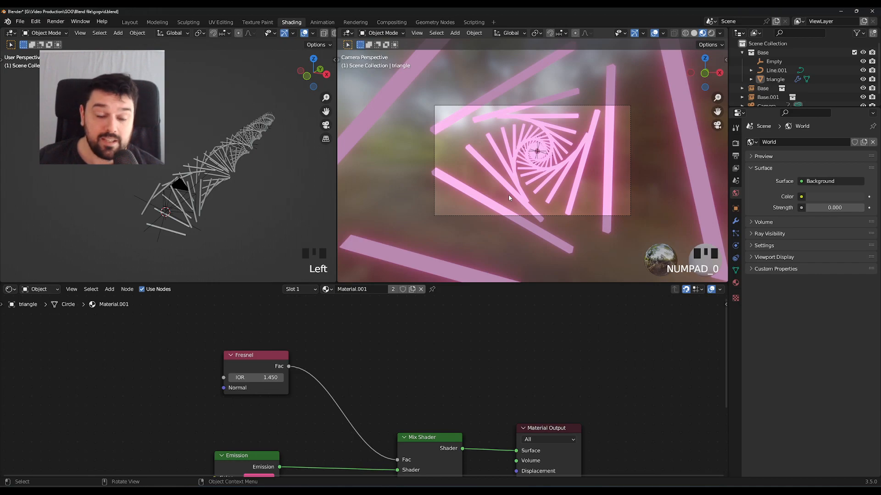
{"action": "scroll", "coordinate": [528, 189], "scroll_direction": "up", "scroll_amount": 4}
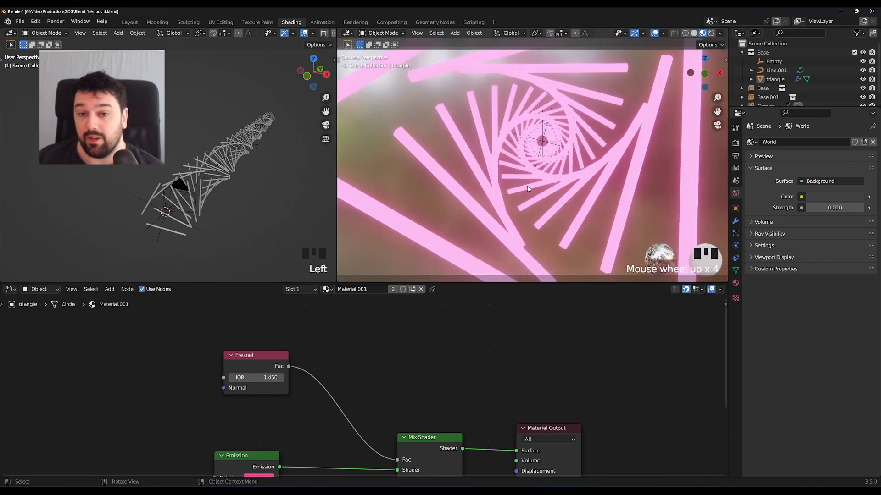
{"action": "scroll", "coordinate": [529, 186], "scroll_direction": "up", "scroll_amount": 1}
{"action": "scroll", "coordinate": [531, 184], "scroll_direction": "down", "scroll_amount": 8}
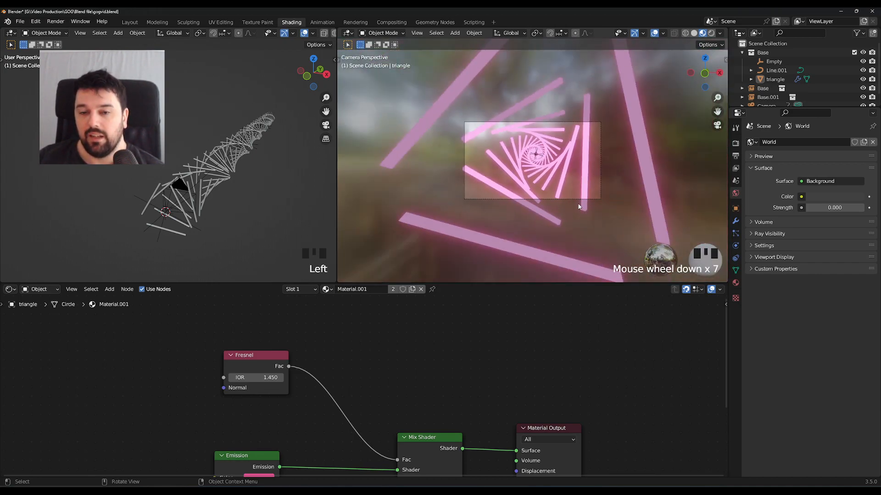
Step: Check the tunnel's material in the Layout workspace's rendered view and save the file
{"action": "left_click", "coordinate": [130, 22]}
{"action": "scroll", "coordinate": [564, 256], "scroll_direction": "down", "scroll_amount": 4}
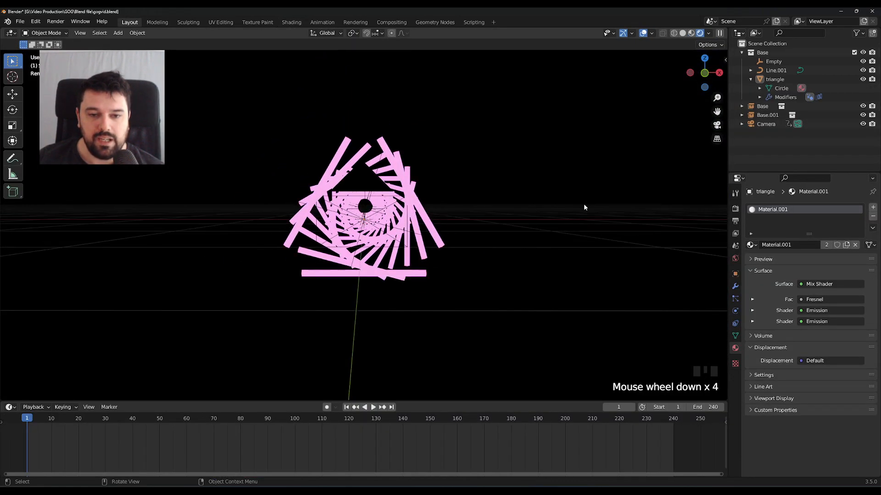
{"action": "middle_click_drag", "start_coordinate": [506, 231], "coordinate": [527, 248]}
{"action": "scroll", "coordinate": [500, 230], "scroll_direction": "up", "scroll_amount": 3}
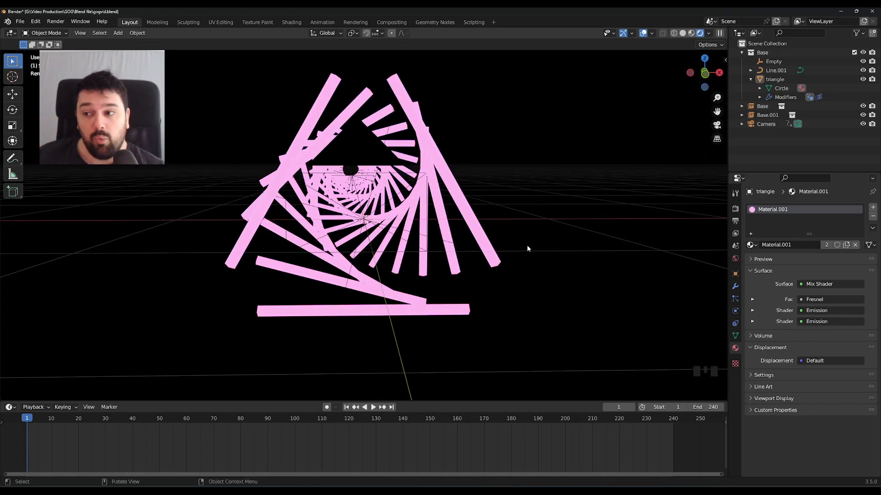
{"action": "left_click", "coordinate": [20, 22]}
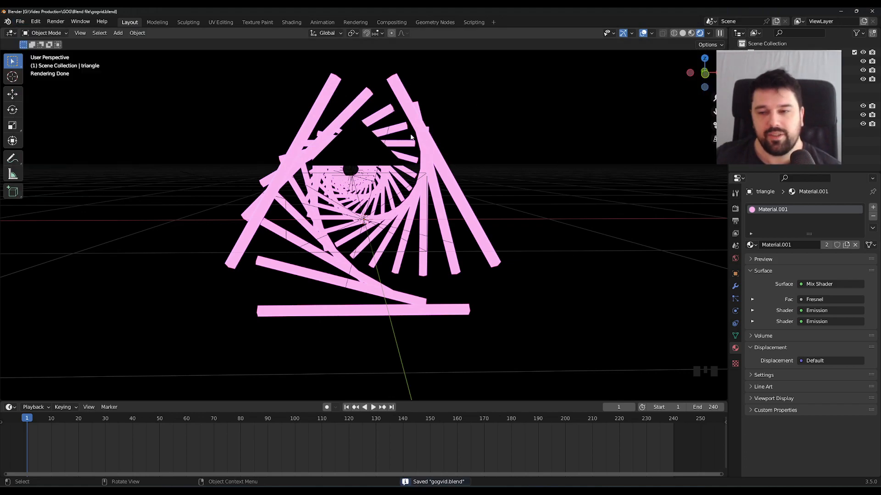
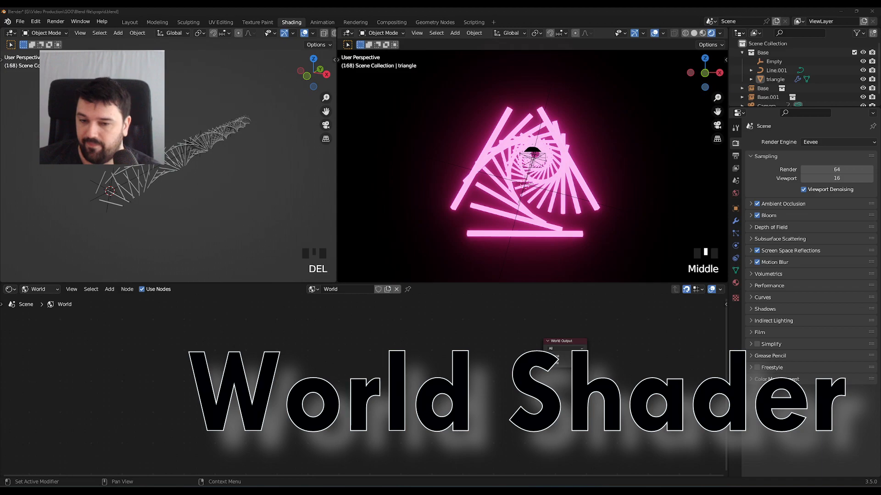
Step: Move the World Output node aside to make room for more world shader nodes
{"action": "triple_click", "coordinate": [540, 421]}
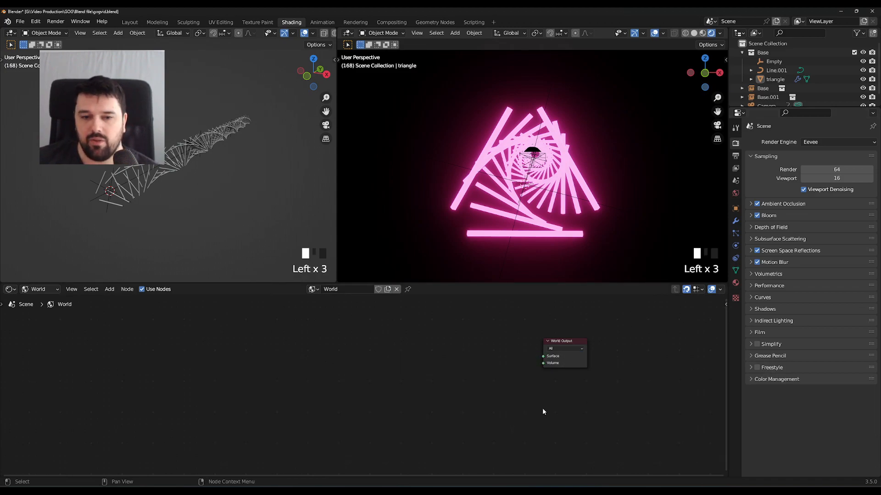
{"action": "left_click_drag", "start_coordinate": [564, 350], "coordinate": [588, 355]}
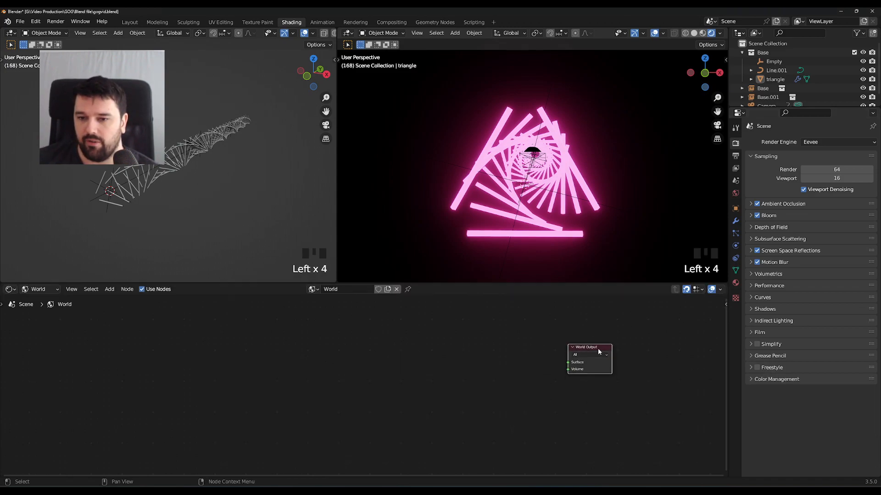
{"action": "left_click", "coordinate": [448, 360]}
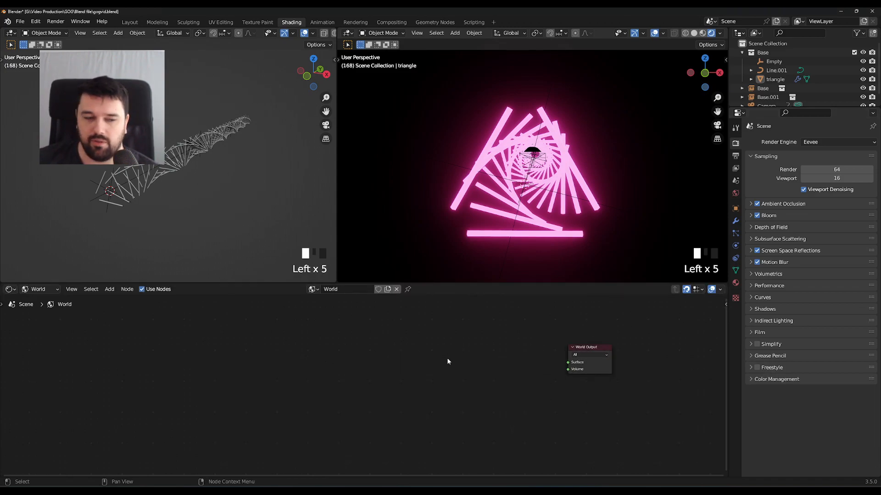
{"action": "left_click", "coordinate": [42, 290]}
{"action": "left_click", "coordinate": [42, 290]}
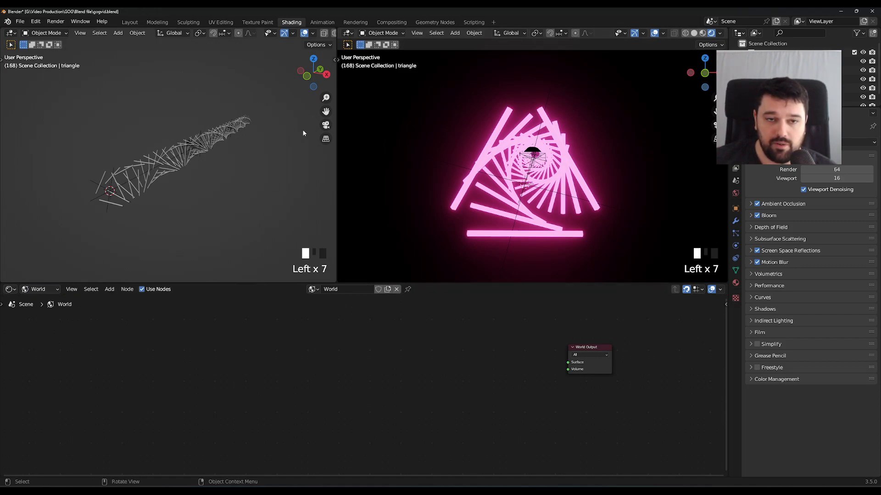
Step: Close the extra solid-shaded 3D viewport in the Shading workspace and return the timeline to frame 1
{"action": "left_click_drag", "start_coordinate": [336, 59], "coordinate": [205, 78]}
{"action": "left_click", "coordinate": [387, 372]}
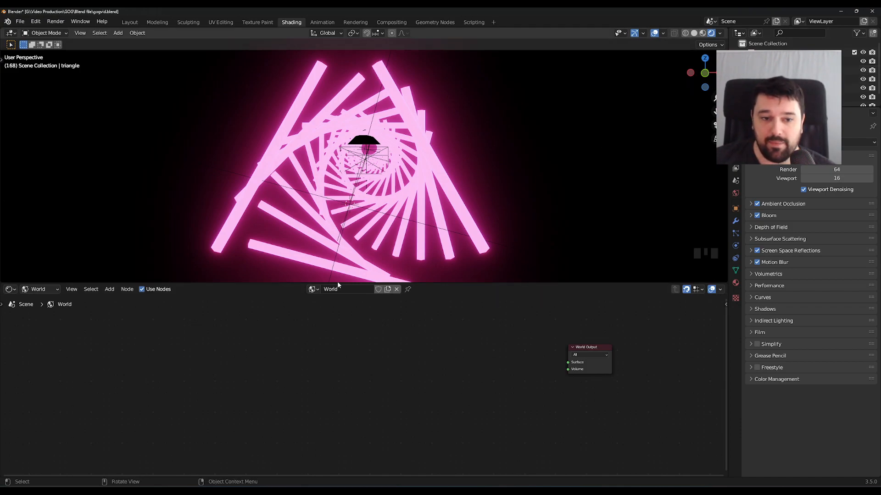
{"action": "left_click", "coordinate": [128, 22]}
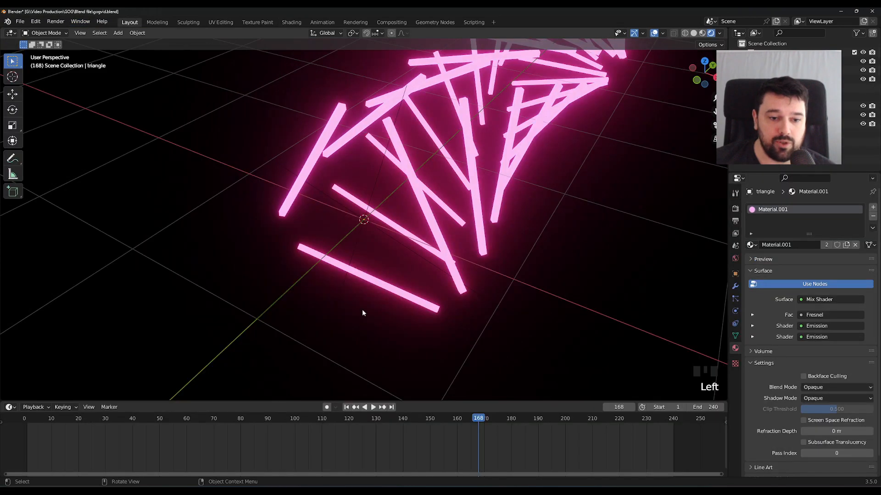
{"action": "left_click", "coordinate": [346, 407]}
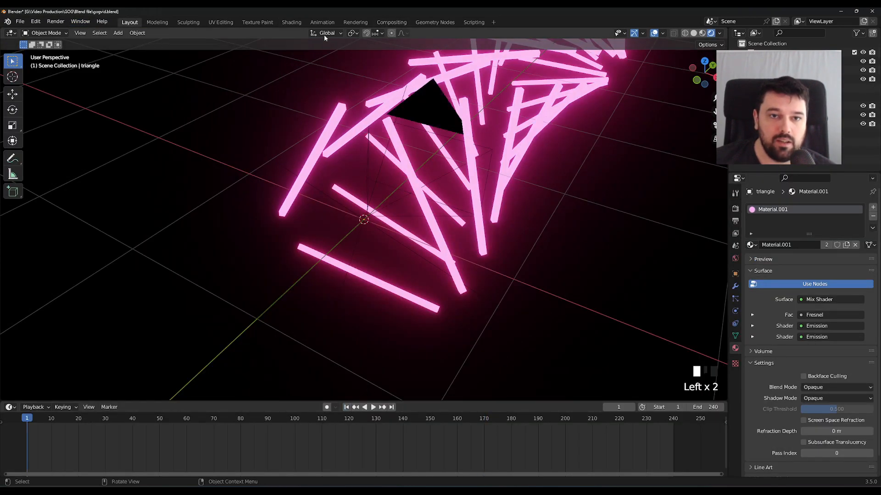
{"action": "left_click", "coordinate": [292, 23]}
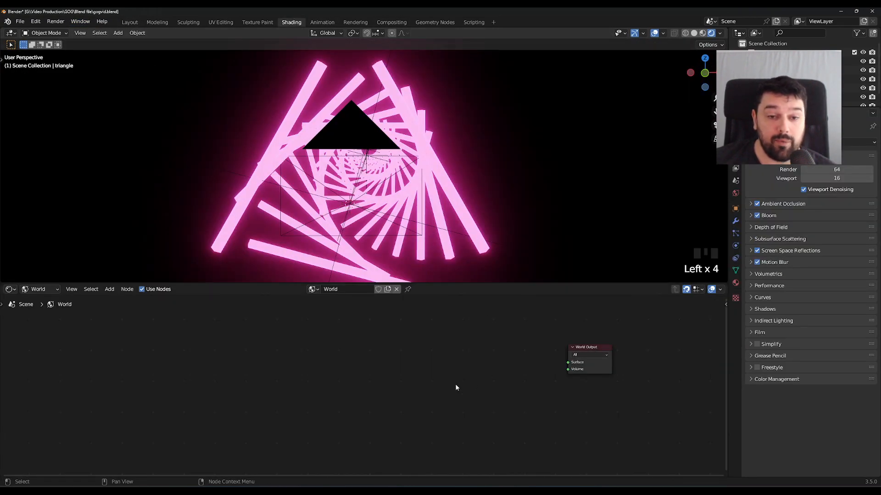
{"action": "left_click", "coordinate": [462, 404]}
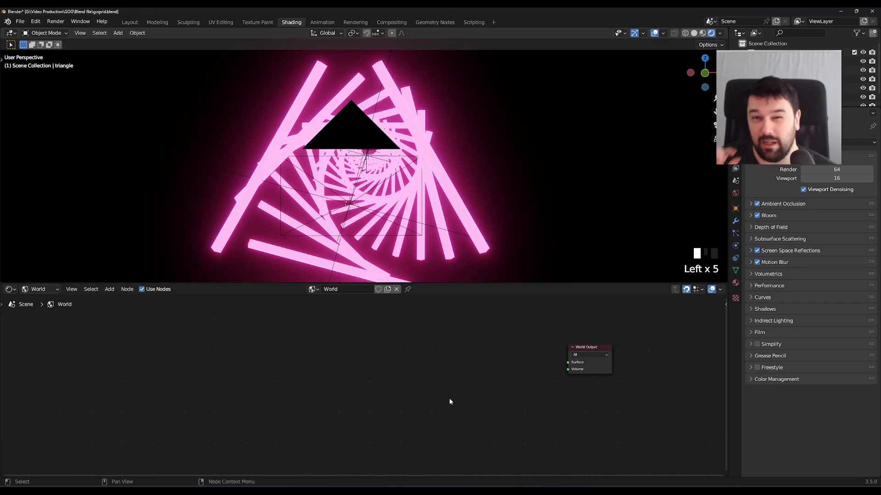
{"action": "left_click", "coordinate": [477, 387]}
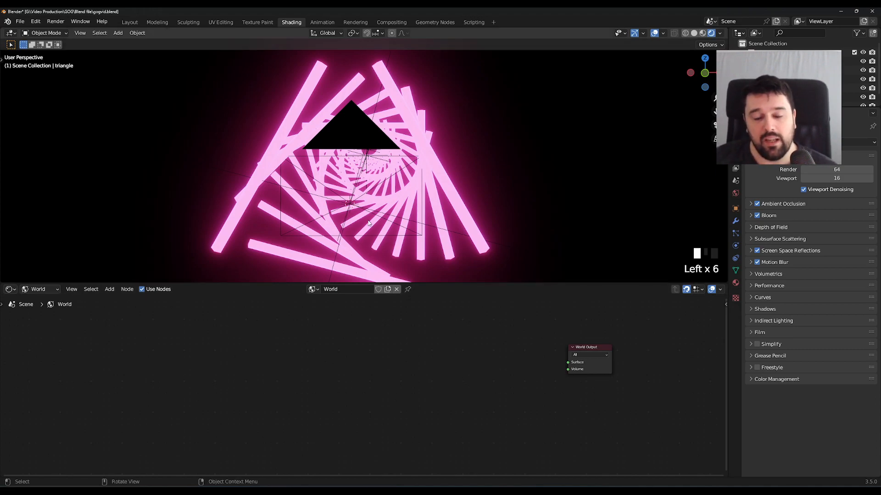
Step: Add a Volume Scatter node next to the World Output and lower its density from the default
{"action": "left_click", "coordinate": [511, 402]}
{"action": "key", "text": "shift+a"}
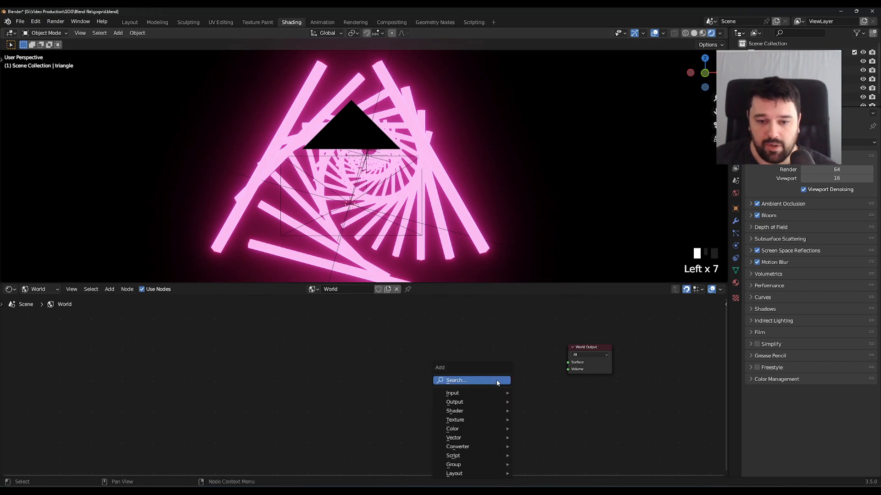
{"action": "left_click", "coordinate": [498, 380]}
{"action": "type", "text": "volume"}
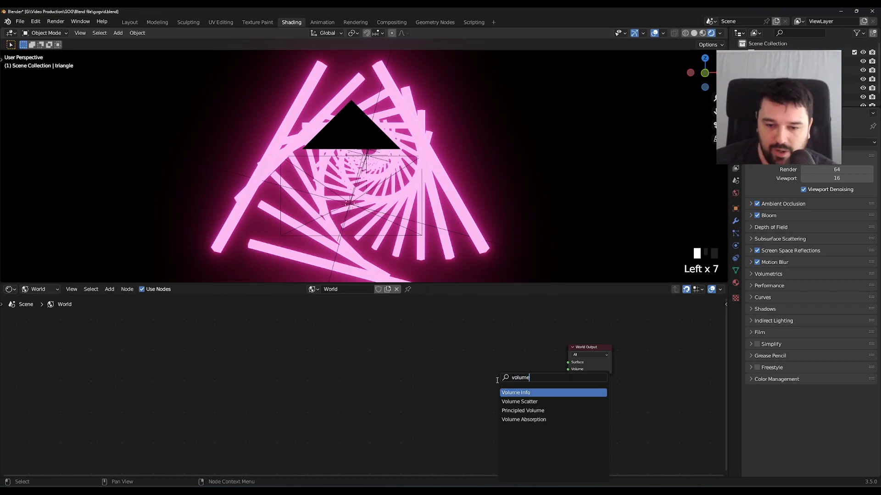
{"action": "left_click", "coordinate": [536, 402]}
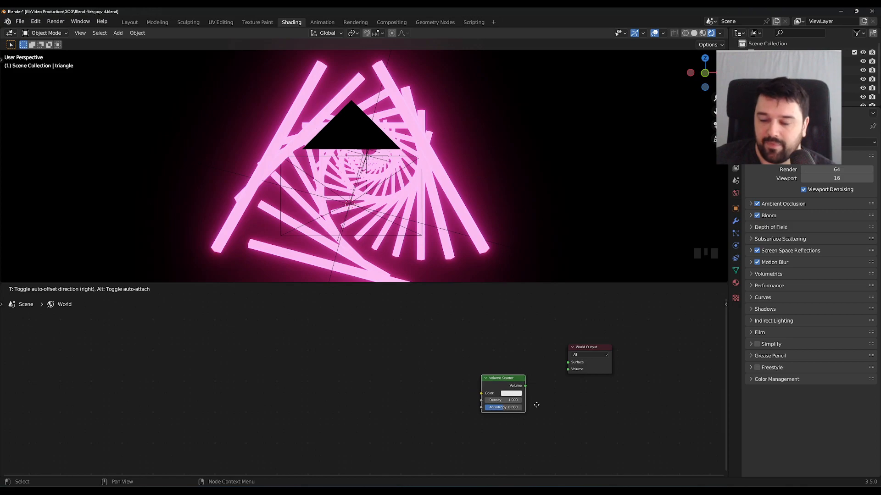
{"action": "left_click", "coordinate": [528, 399]}
{"action": "left_click", "coordinate": [504, 400]}
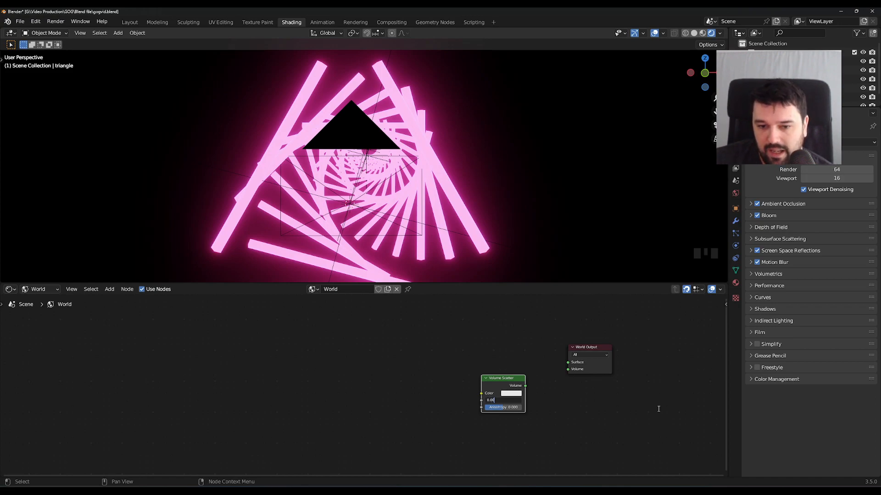
{"action": "key", "text": "Return"}
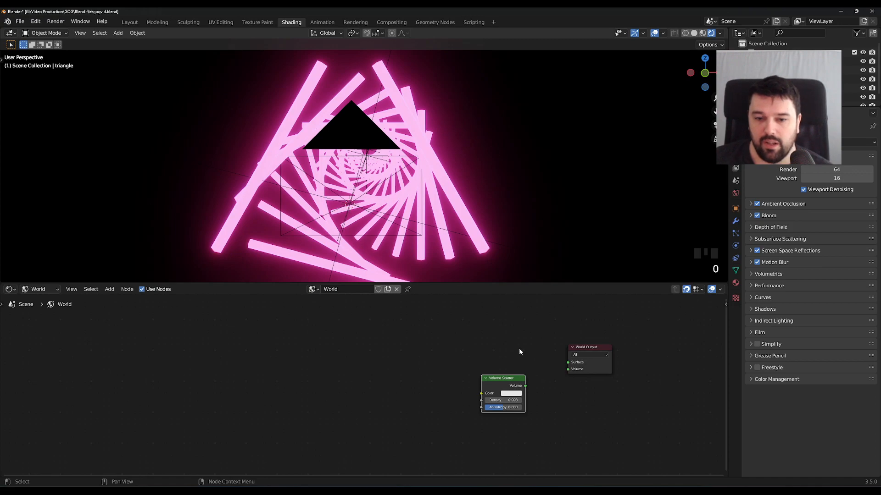
Step: Place the Volume Scatter node below the World Output and connect its Volume output to the World Output's Volume input
{"action": "left_click_drag", "start_coordinate": [519, 383], "coordinate": [567, 369]}
{"action": "left_click", "coordinate": [616, 392]}
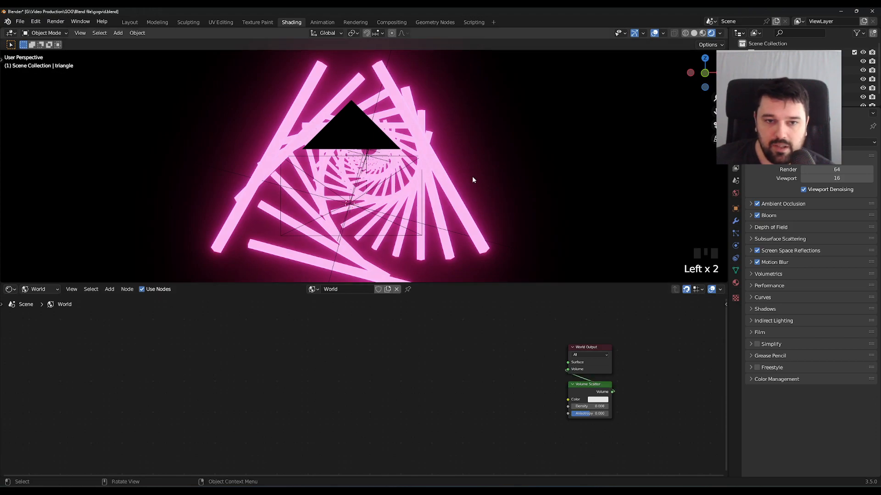
{"action": "middle_click_drag", "start_coordinate": [473, 180], "coordinate": [456, 176]}
{"action": "left_click_drag", "start_coordinate": [568, 370], "coordinate": [554, 371]}
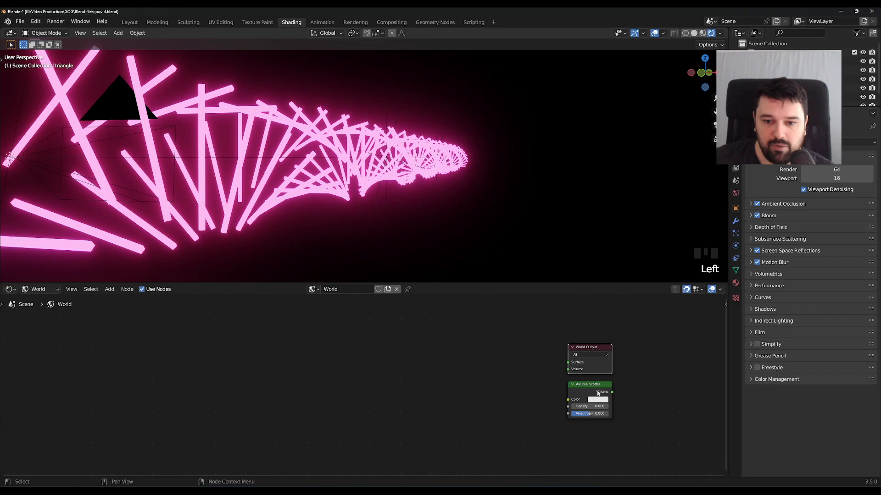
{"action": "left_click_drag", "start_coordinate": [612, 392], "coordinate": [568, 369]}
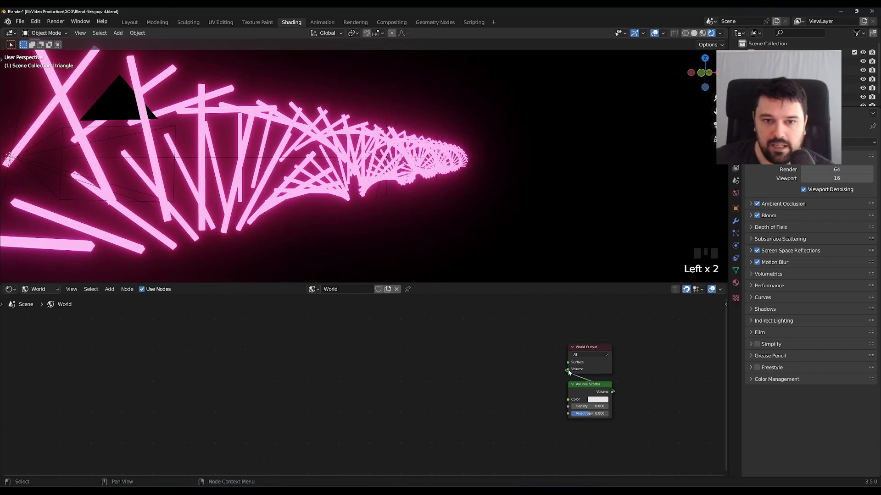
{"action": "middle_click_drag", "start_coordinate": [388, 191], "coordinate": [393, 219]}
{"action": "scroll", "coordinate": [392, 217], "scroll_direction": "down", "scroll_amount": 3}
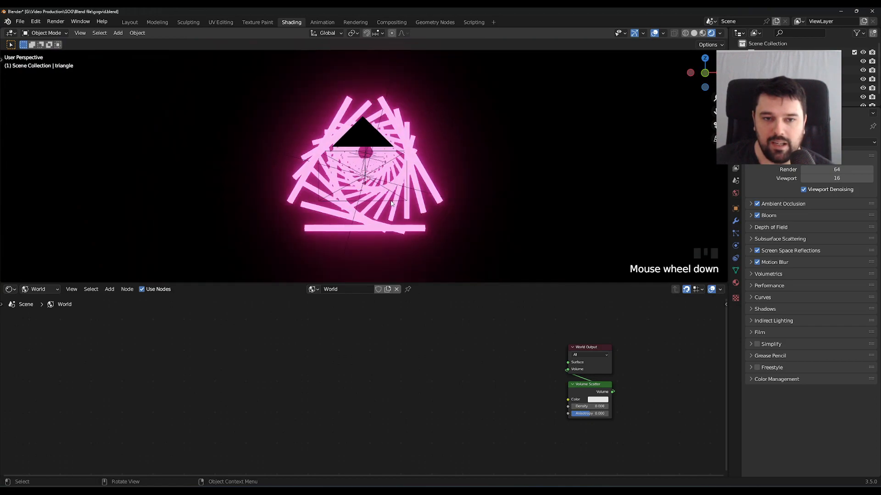
{"action": "mouse_move", "coordinate": [390, 215]}
{"action": "middle_mouse_down"}
{"action": "mouse_move", "coordinate": [393, 201]}
{"action": "mouse_move", "coordinate": [403, 205]}
{"action": "mouse_move", "coordinate": [391, 218]}
{"action": "middle_mouse_up"}
Step: Set the Volume Scatter node's density to 0.01 and check the tunnel in the rendered view
{"action": "left_click", "coordinate": [605, 407]}
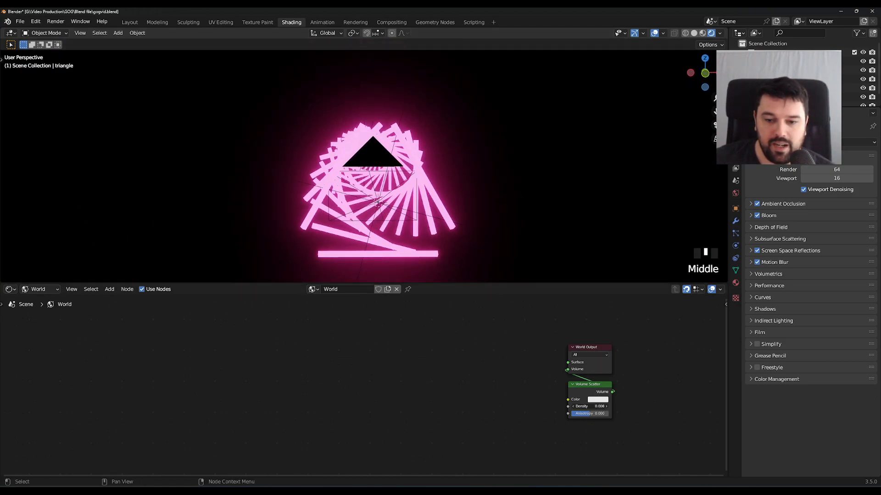
{"action": "left_click", "coordinate": [574, 406]}
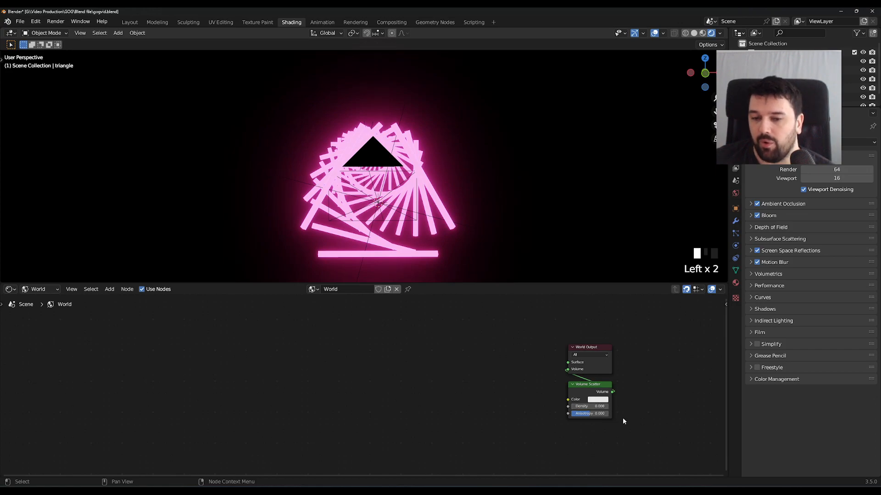
{"action": "left_click", "coordinate": [597, 407]}
{"action": "type", "text": "0.01"}
{"action": "key", "text": "Return"}
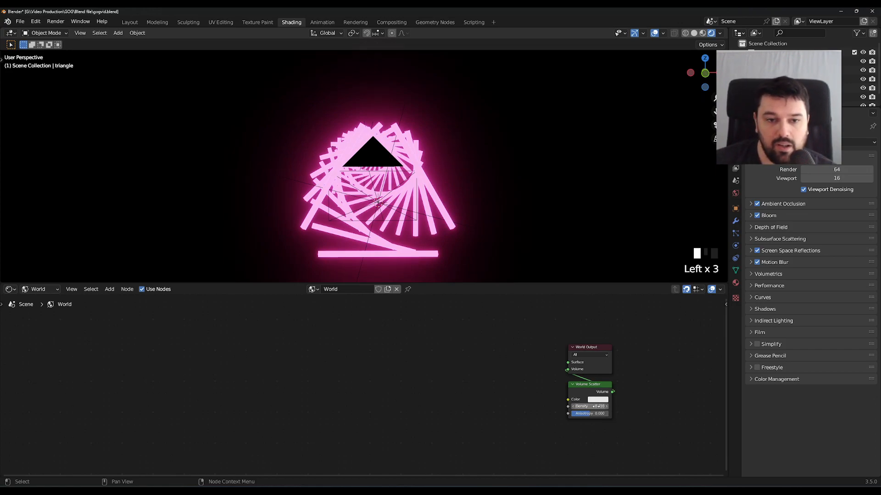
{"action": "left_click", "coordinate": [449, 386]}
{"action": "middle_click_drag", "start_coordinate": [493, 184], "coordinate": [508, 207]}
{"action": "left_click", "coordinate": [475, 388]}
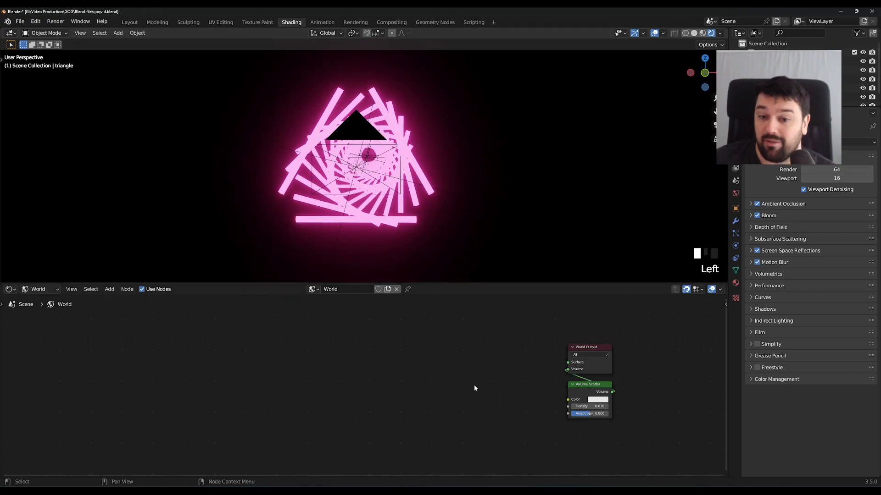
{"action": "left_click", "coordinate": [213, 391]}
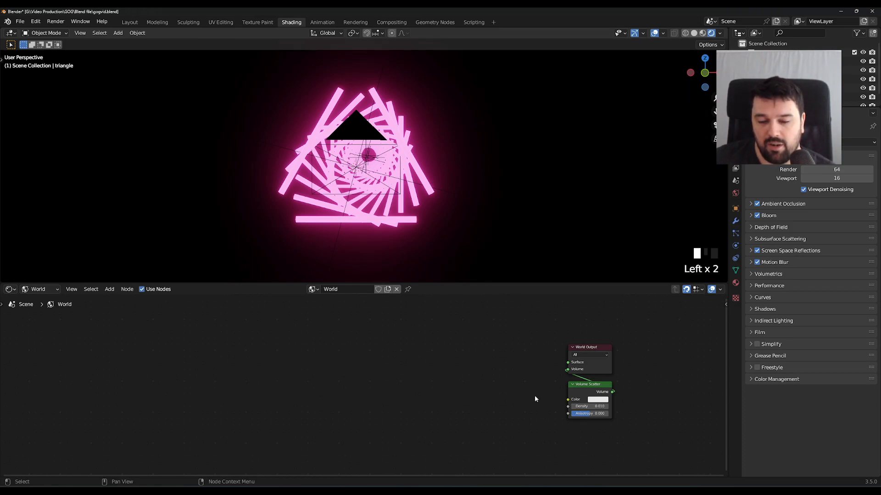
Step: Add a Mix node, set its data type to Color and connect its result to the World Output's Surface input
{"action": "key", "text": "shift+a"}
{"action": "left_click", "coordinate": [400, 384]}
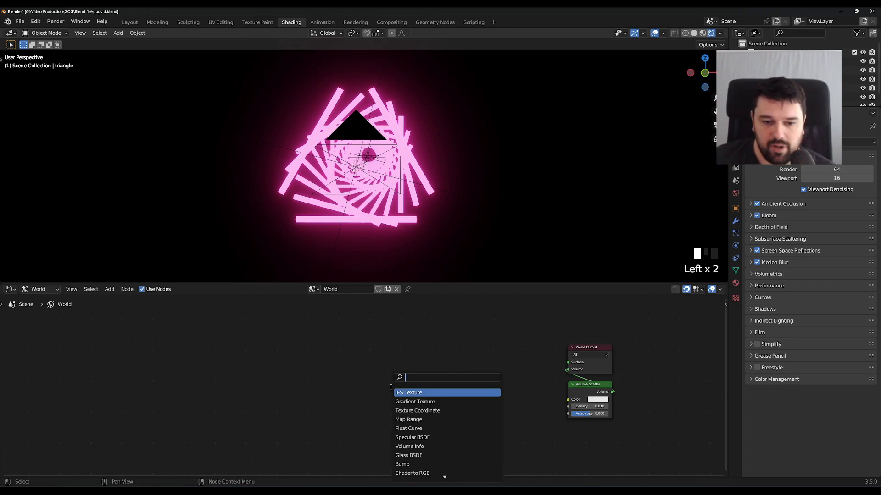
{"action": "type", "text": "mix"}
{"action": "key", "text": "Return"}
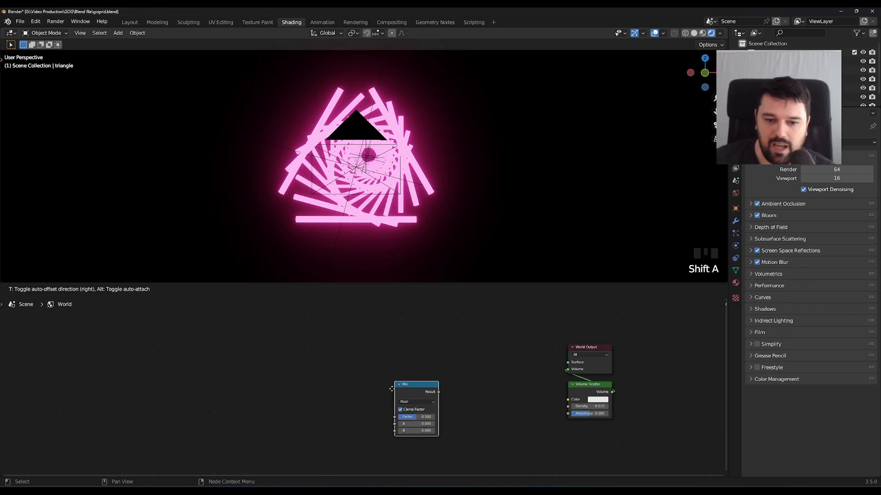
{"action": "left_click", "coordinate": [437, 346]}
{"action": "left_click", "coordinate": [466, 360]}
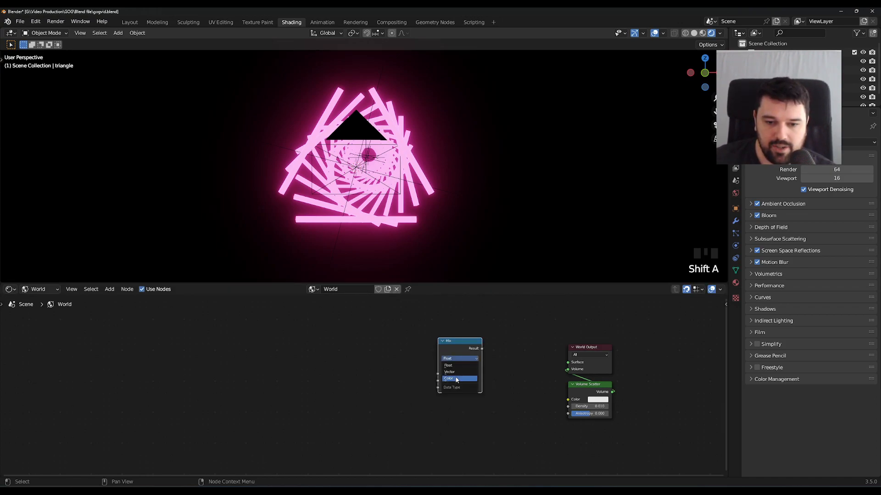
{"action": "left_click", "coordinate": [457, 379]}
{"action": "left_click_drag", "start_coordinate": [482, 357], "coordinate": [567, 363]}
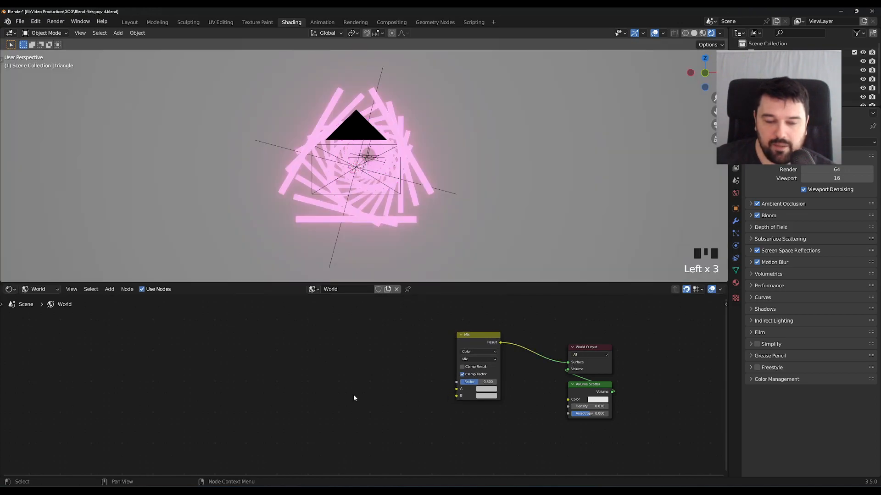
{"action": "left_click", "coordinate": [254, 274]}
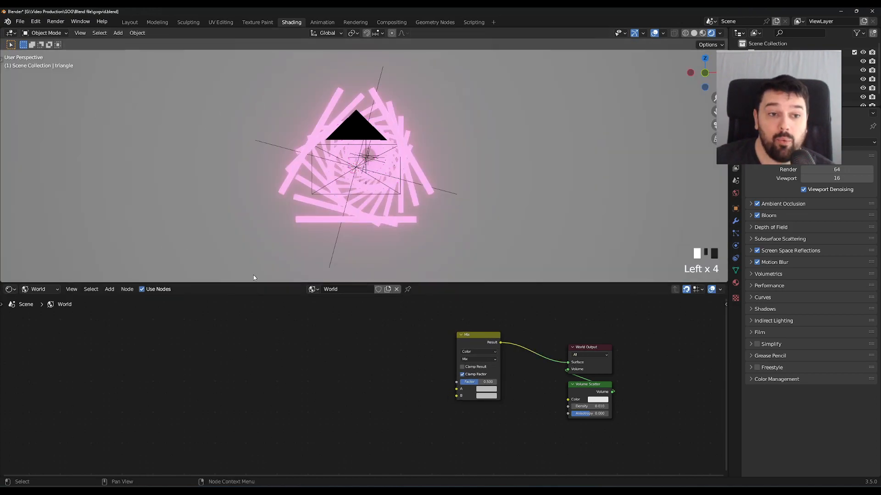
Step: Add a Noise Texture node on the far side of the Mix node and duplicate it directly below
{"action": "left_click", "coordinate": [291, 389]}
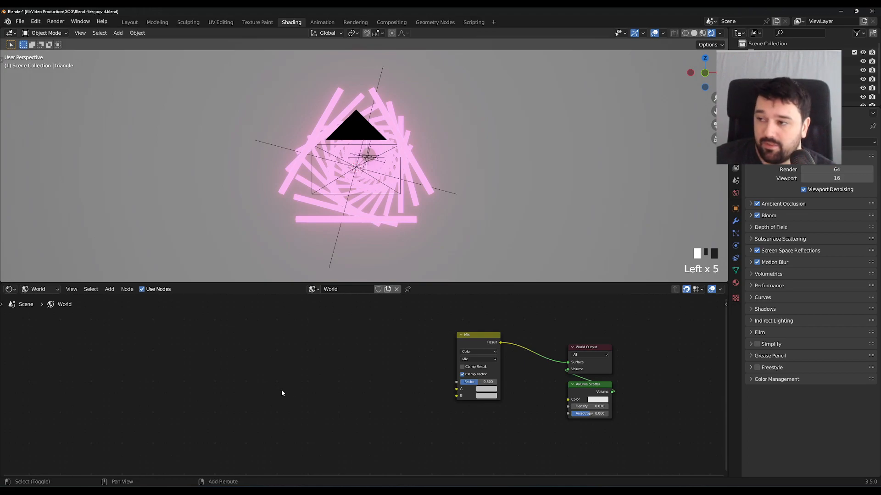
{"action": "key", "text": "shift+a"}
{"action": "left_click", "coordinate": [282, 385]}
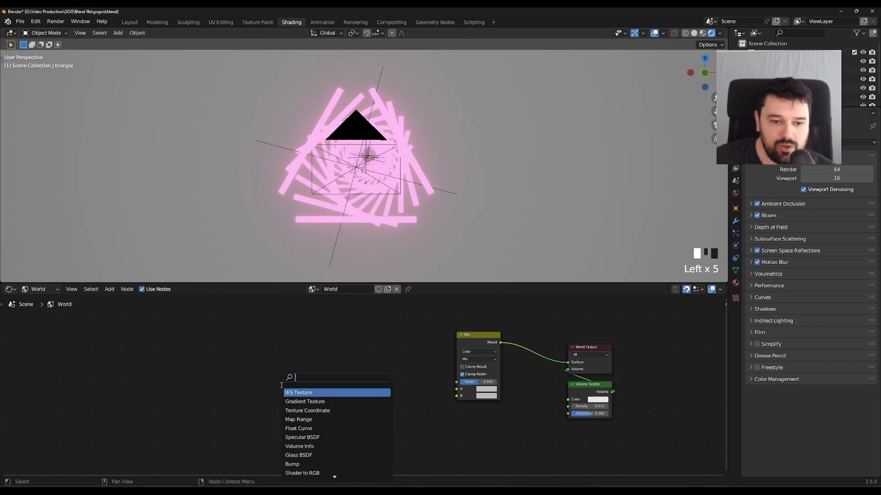
{"action": "type", "text": "noise"}
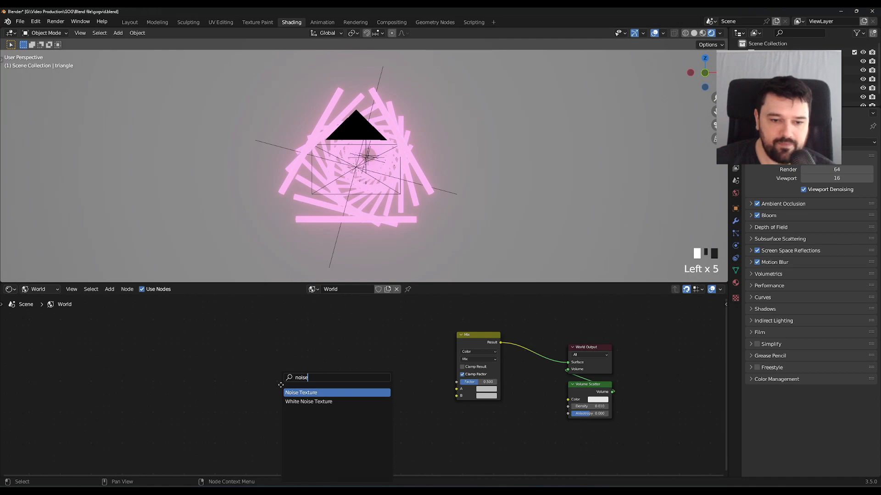
{"action": "key", "text": "Return"}
{"action": "left_click", "coordinate": [282, 328]}
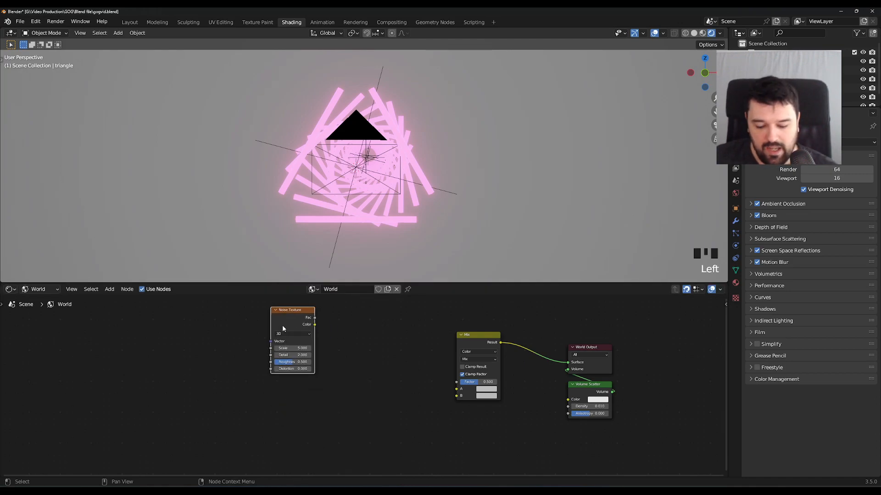
{"action": "key", "text": "shift+d"}
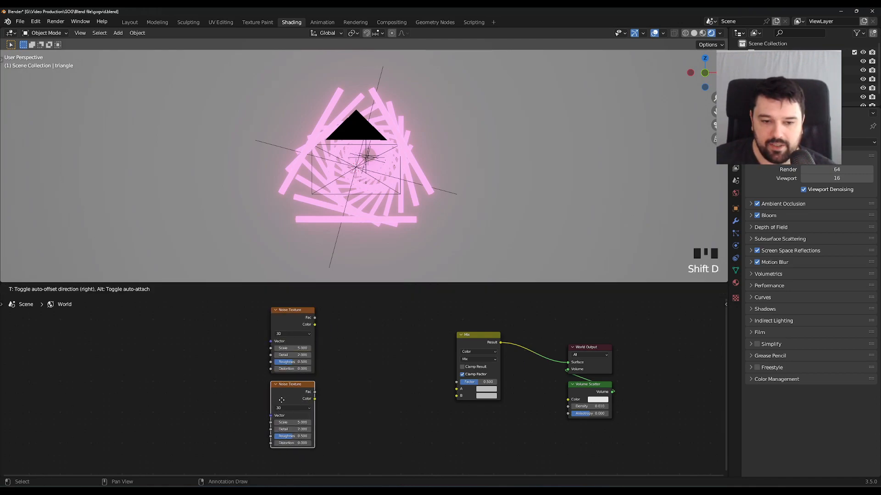
{"action": "left_click", "coordinate": [281, 400]}
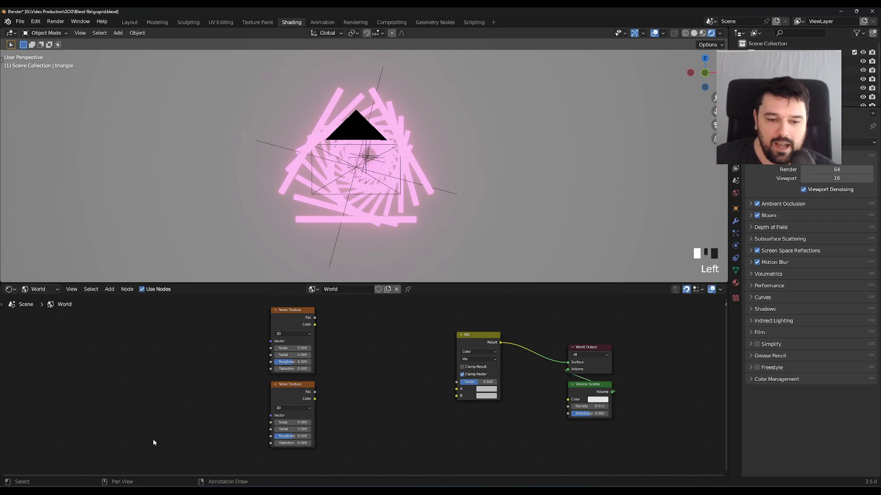
Step: Add a ColorRamp node between the Noise Textures and the Mix node and place a duplicate of it below
{"action": "left_click", "coordinate": [370, 387]}
{"action": "key", "text": "shift+a"}
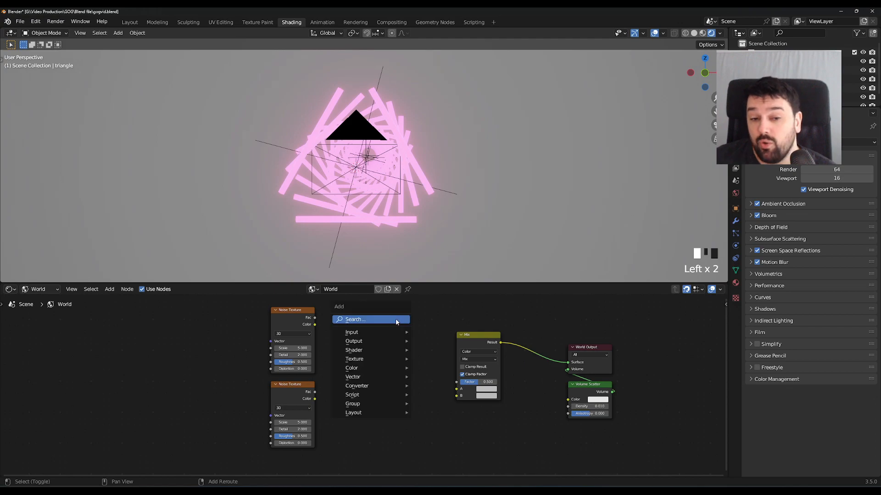
{"action": "type", "text": "color"}
{"action": "key", "text": "Return"}
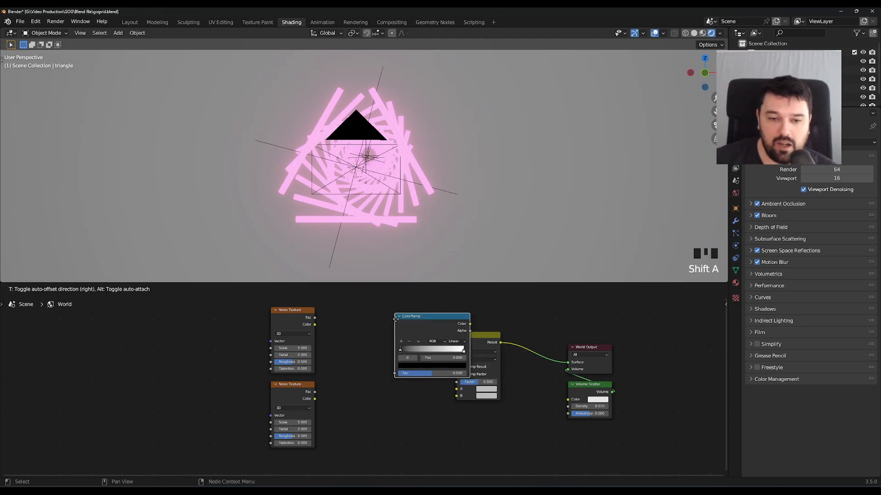
{"action": "left_click", "coordinate": [345, 336]}
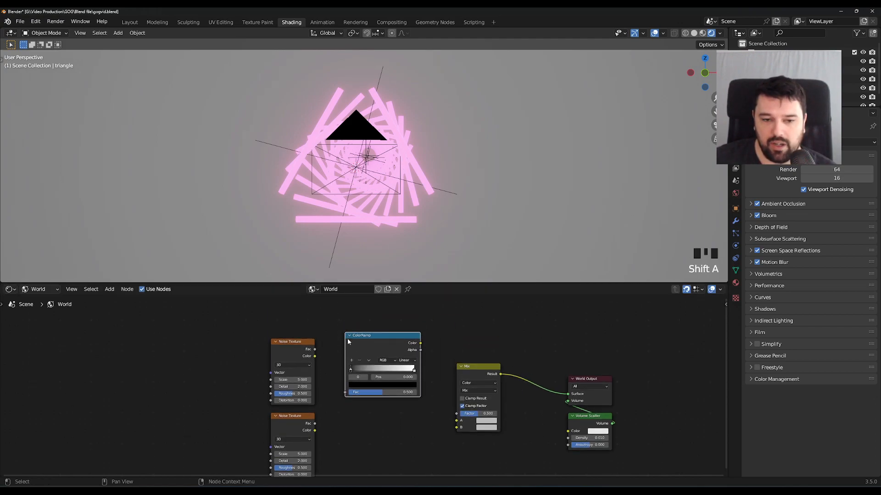
{"action": "key", "text": "shift+d"}
{"action": "left_click", "coordinate": [381, 427]}
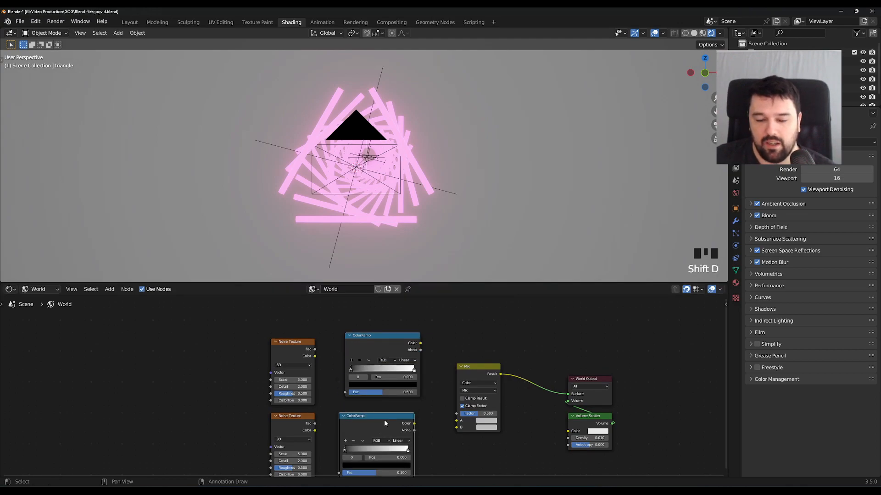
Step: Connect the ColorRamps' colors to the Mix node's A and B inputs and each Noise Texture's Fac to its neighbouring ColorRamp
{"action": "left_click_drag", "start_coordinate": [420, 343], "coordinate": [457, 427]}
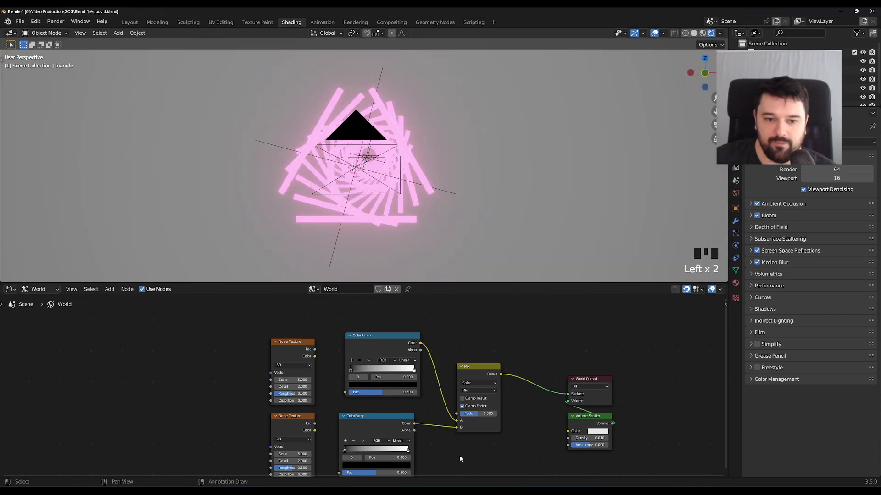
{"action": "middle_click_drag", "start_coordinate": [459, 455], "coordinate": [510, 420]}
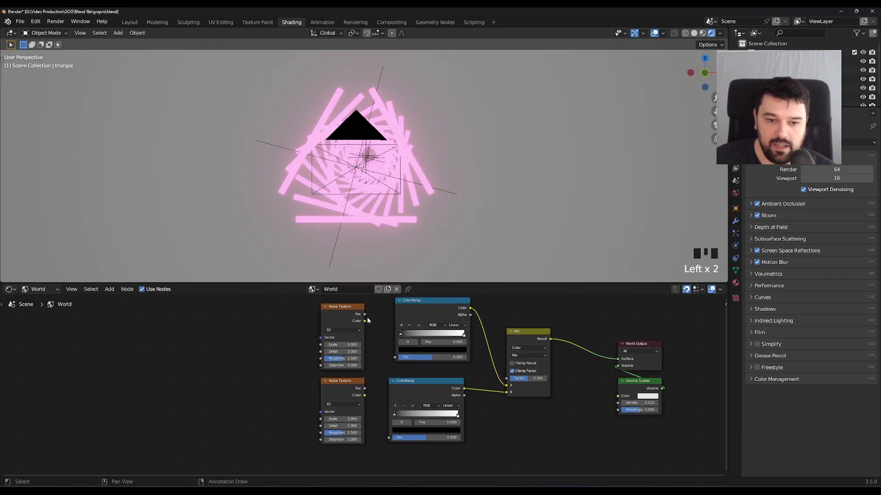
{"action": "left_click_drag", "start_coordinate": [364, 314], "coordinate": [394, 358]}
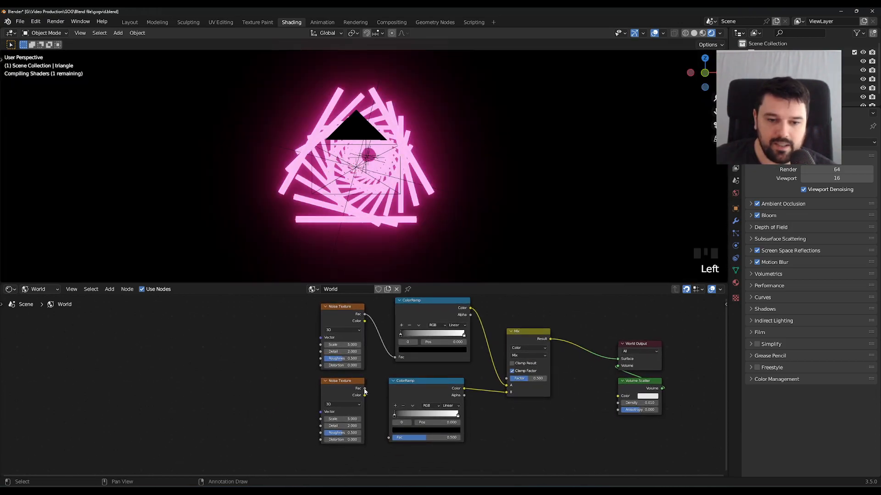
{"action": "left_click_drag", "start_coordinate": [364, 388], "coordinate": [389, 438]}
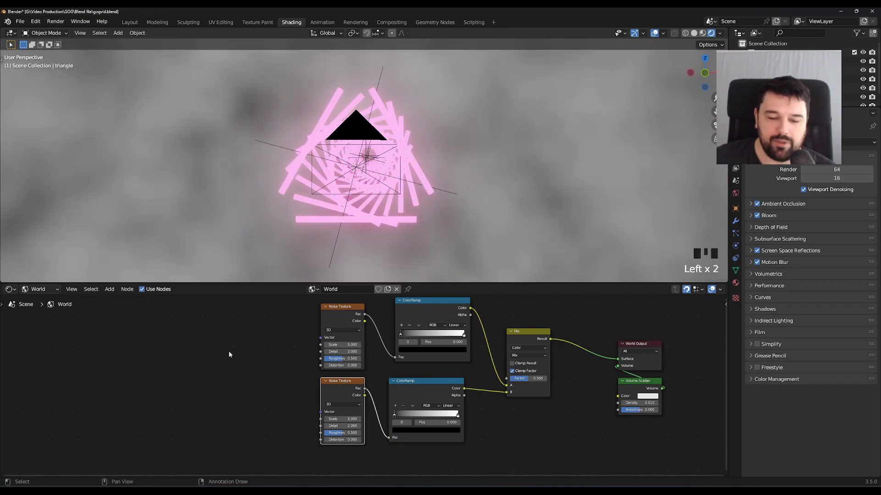
Step: Set the upper Noise Texture's Scale to 700 and fine-tune it to about 698
{"action": "left_click_drag", "start_coordinate": [330, 345], "coordinate": [646, 345]}
{"action": "left_click", "coordinate": [343, 346]}
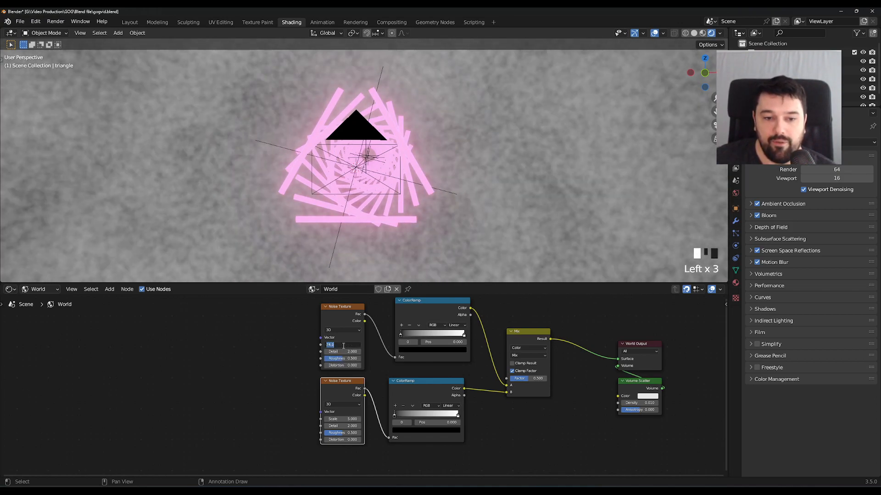
{"action": "type", "text": "7"}
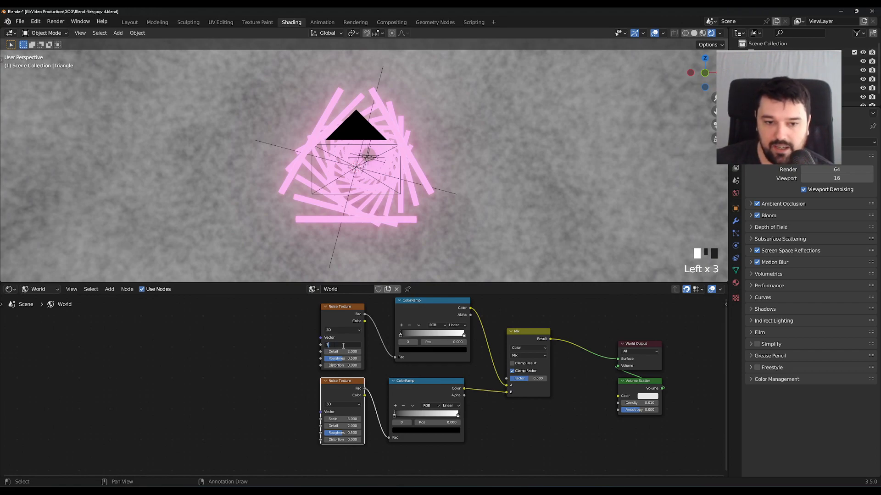
{"action": "type", "text": "00"}
{"action": "key", "text": "Return"}
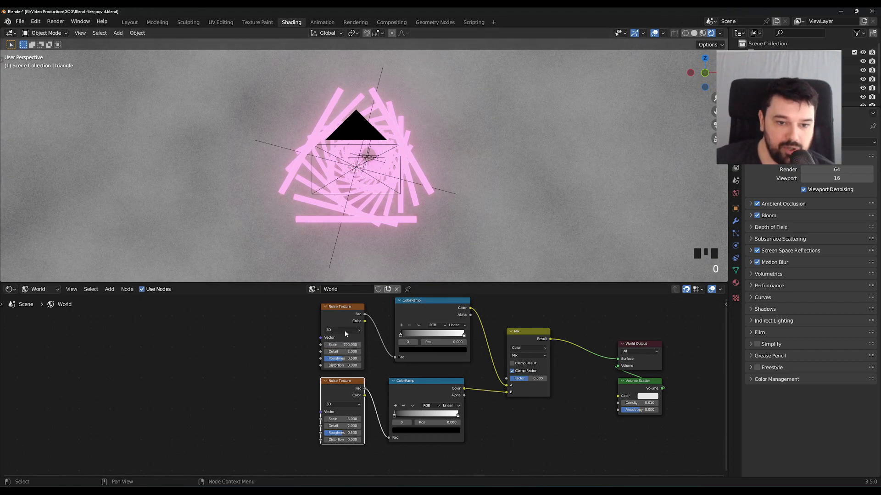
{"action": "left_click_drag", "start_coordinate": [358, 349], "coordinate": [354, 350]}
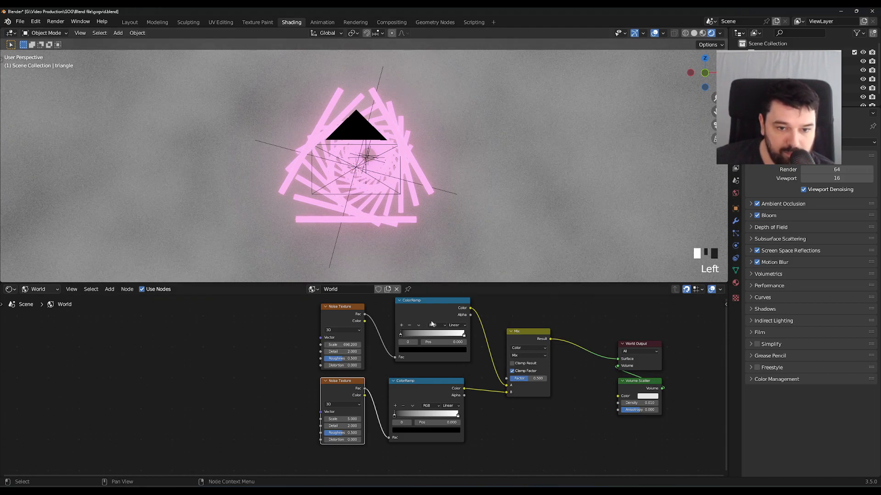
Step: Move the black stop of the upper ColorRamp to a position of about 0.69
{"action": "left_click_drag", "start_coordinate": [400, 339], "coordinate": [449, 338]}
{"action": "right_click", "coordinate": [449, 336]}
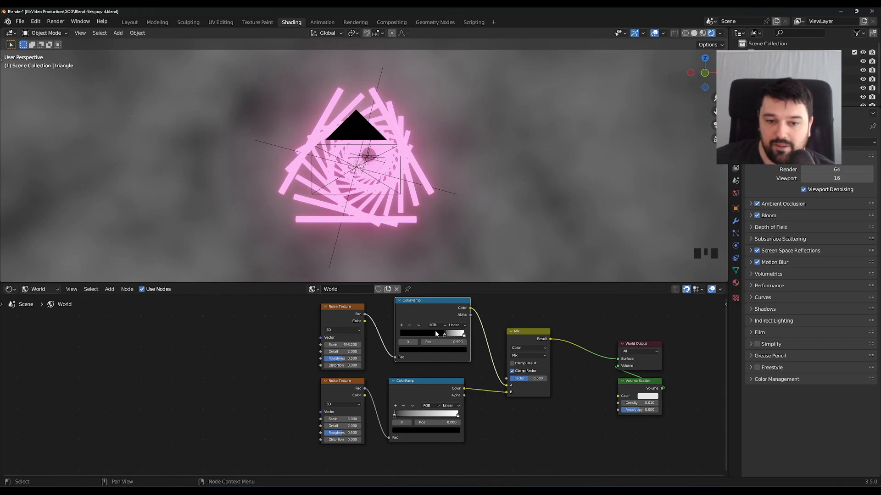
{"action": "left_click_drag", "start_coordinate": [444, 337], "coordinate": [446, 336]}
{"action": "double_click", "coordinate": [446, 337]}
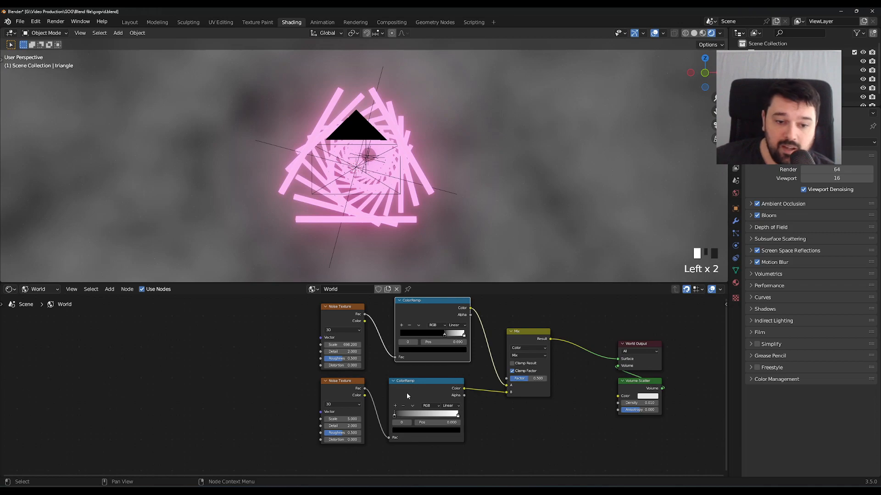
Step: Adjust the lower Noise Texture's Scale to about 5.4 and the lower ColorRamp's black stop to about 0.49
{"action": "left_click_drag", "start_coordinate": [343, 419], "coordinate": [289, 418]}
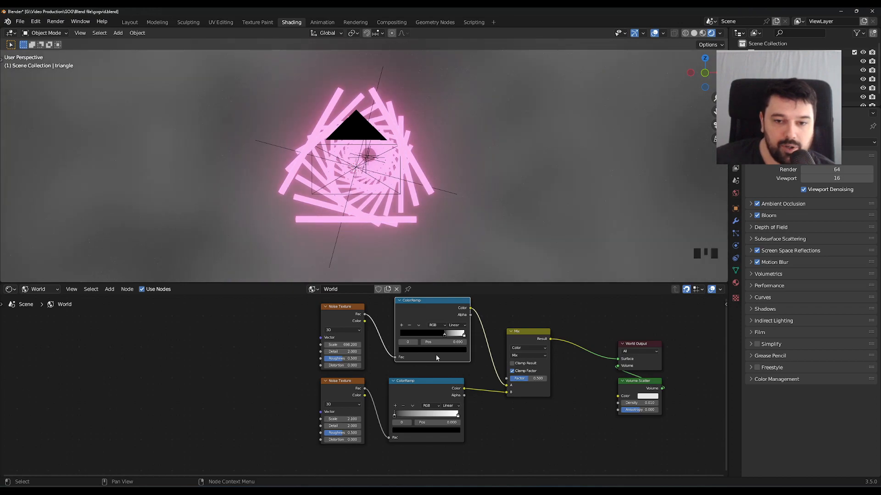
{"action": "left_click", "coordinate": [394, 417]}
{"action": "left_click", "coordinate": [395, 417]}
{"action": "left_click_drag", "start_coordinate": [396, 416], "coordinate": [420, 414]}
{"action": "mouse_move", "coordinate": [508, 209]}
{"action": "middle_mouse_down"}
{"action": "mouse_move", "coordinate": [520, 183]}
{"action": "mouse_move", "coordinate": [505, 225]}
{"action": "middle_mouse_up"}
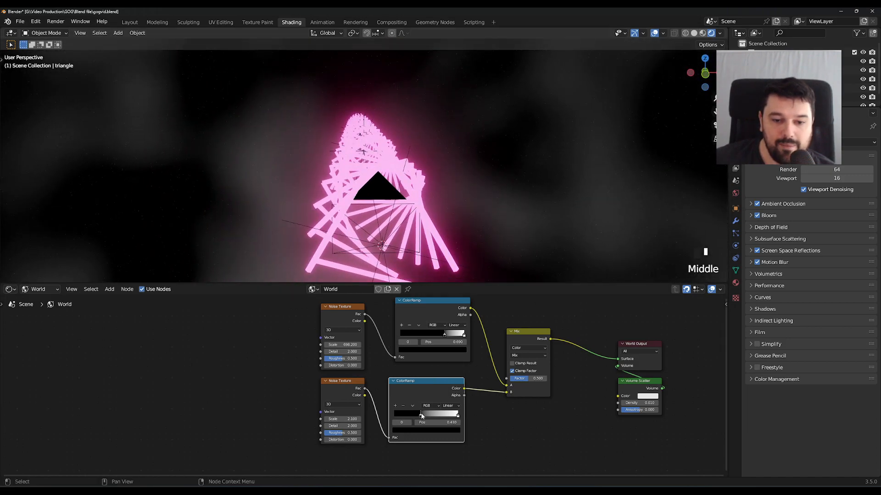
{"action": "mouse_move", "coordinate": [422, 415]}
{"action": "left_mouse_down"}
{"action": "mouse_move", "coordinate": [446, 420]}
{"action": "mouse_move", "coordinate": [422, 418]}
{"action": "left_mouse_up"}
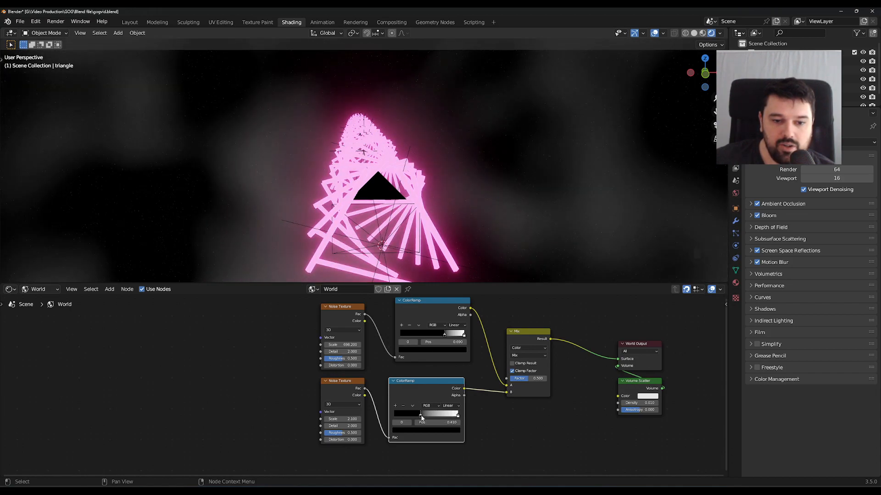
{"action": "left_click_drag", "start_coordinate": [341, 419], "coordinate": [427, 418]}
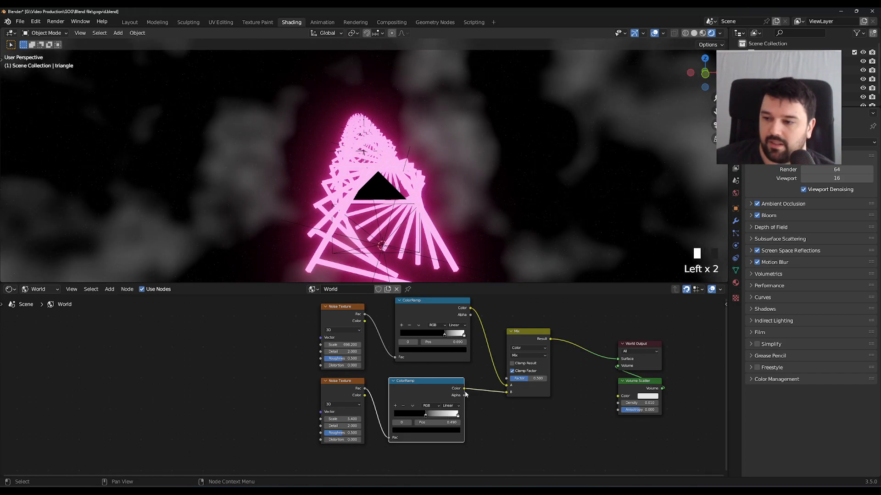
Step: Change the white stop of the lower ColorRamp to a blue-violet color
{"action": "left_click", "coordinate": [458, 416]}
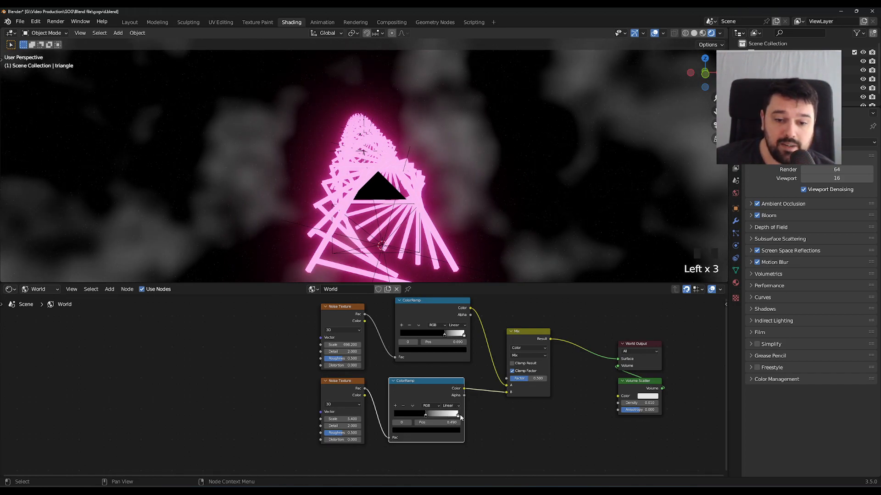
{"action": "left_click", "coordinate": [457, 416]}
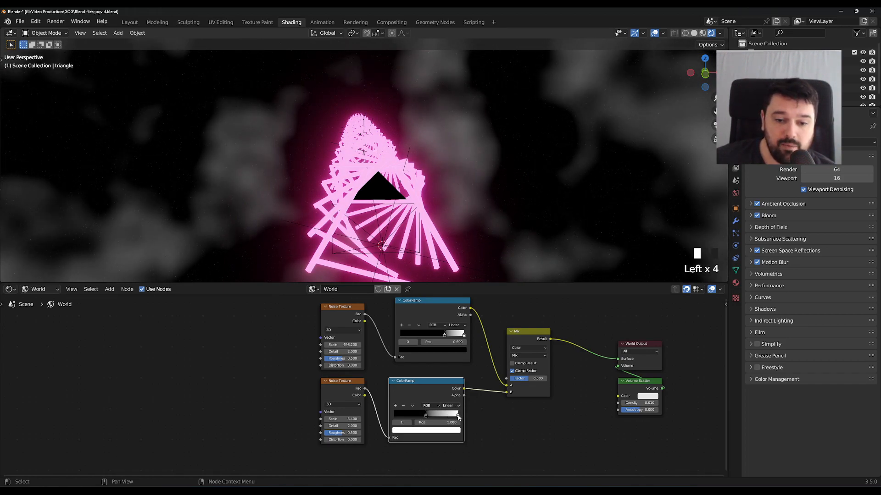
{"action": "left_click", "coordinate": [440, 431]}
{"action": "left_click_drag", "start_coordinate": [423, 362], "coordinate": [437, 356]}
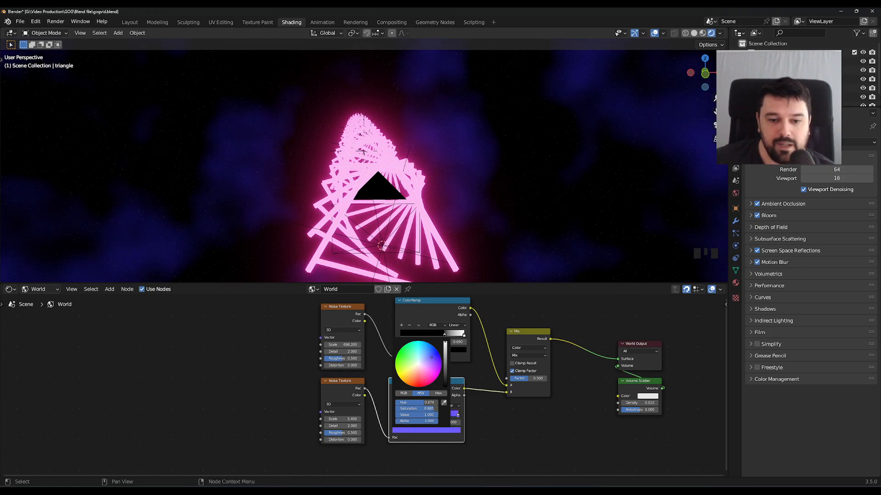
{"action": "left_click", "coordinate": [504, 436]}
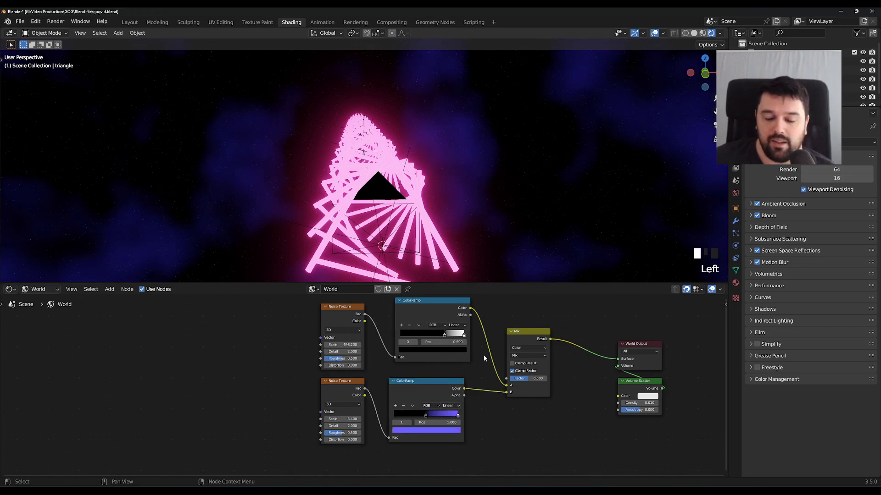
Step: Preview the fly-through animation from the camera in the Layout workspace, stop it and return to frame 1
{"action": "middle_click_drag", "start_coordinate": [456, 189], "coordinate": [499, 188]}
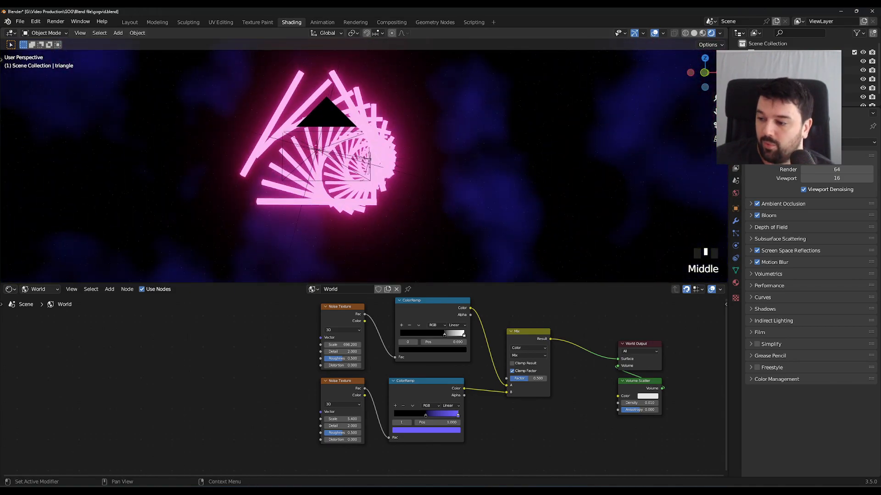
{"action": "middle_click_drag", "start_coordinate": [524, 189], "coordinate": [526, 186]}
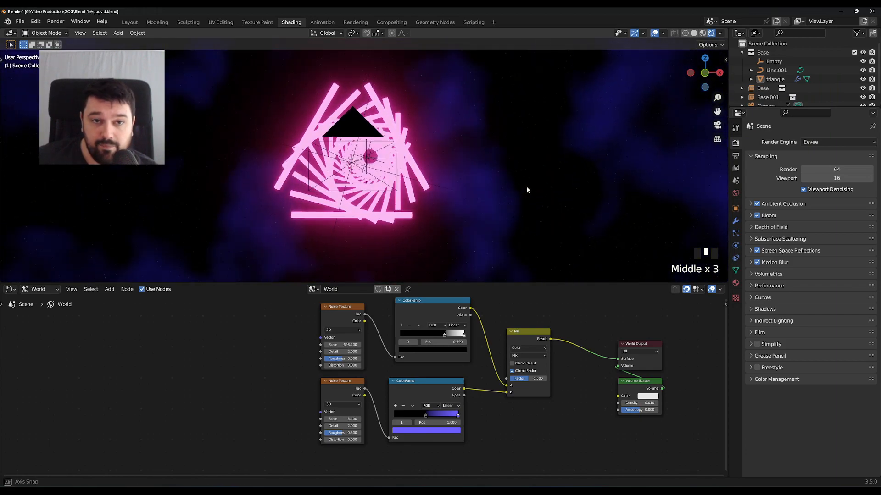
{"action": "left_click", "coordinate": [130, 23]}
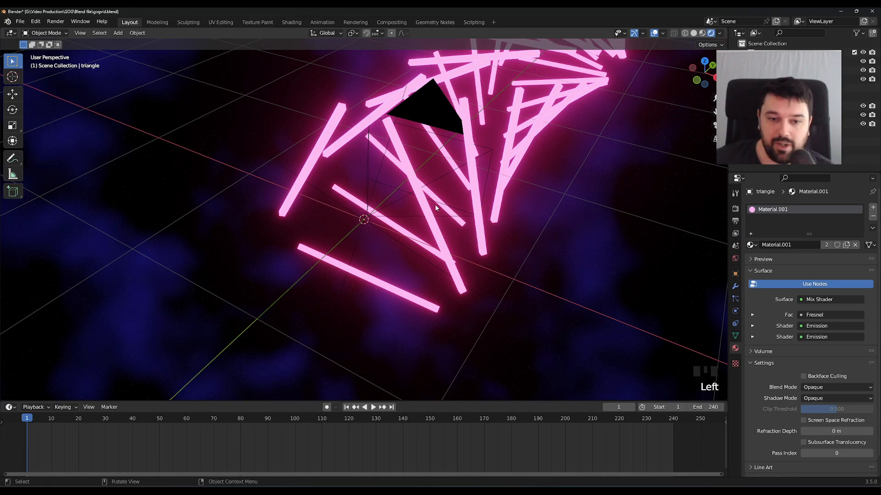
{"action": "key", "text": "KP_0"}
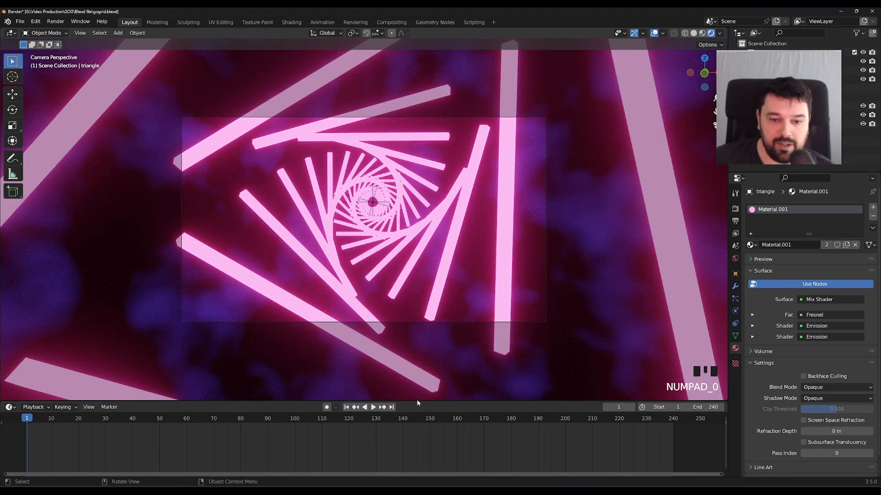
{"action": "left_click", "coordinate": [373, 408]}
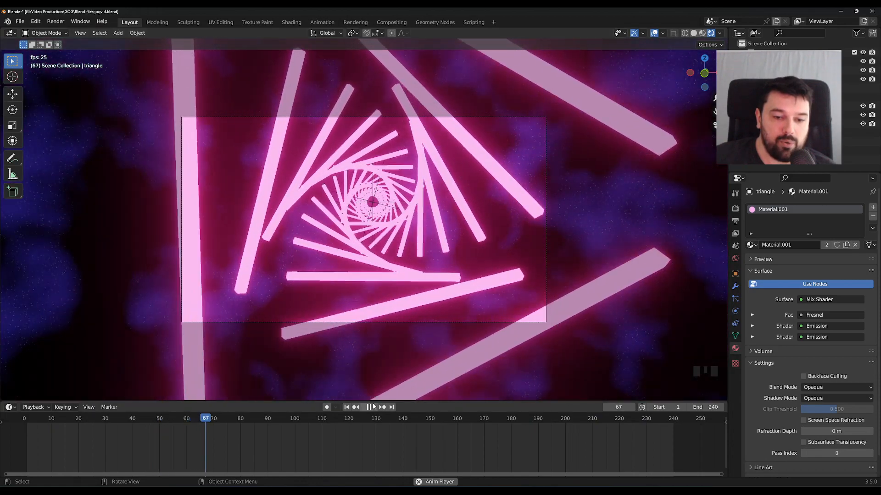
{"action": "left_click", "coordinate": [369, 407]}
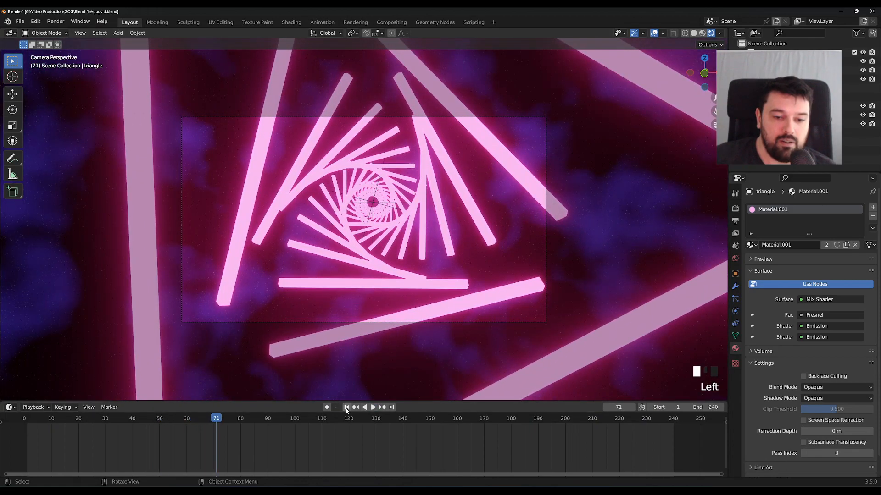
{"action": "left_click", "coordinate": [348, 407]}
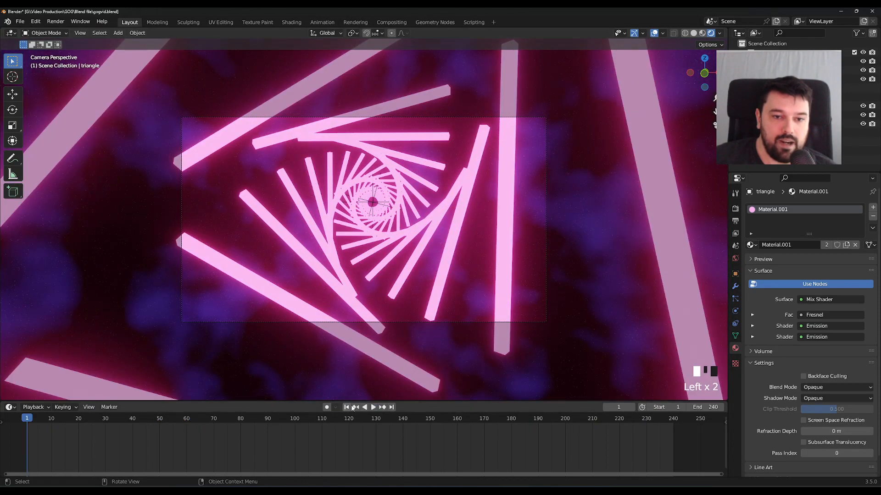
Step: Return to the Shading workspace and add a Mapping node on the input side of the Noise Textures
{"action": "left_click", "coordinate": [296, 22]}
{"action": "middle_click_drag", "start_coordinate": [224, 369], "coordinate": [422, 371]}
{"action": "key", "text": "shift+a"}
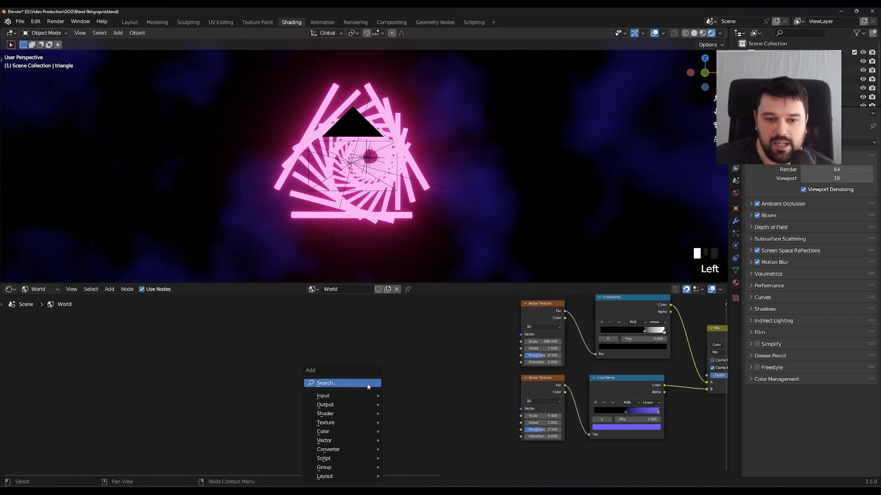
{"action": "left_click", "coordinate": [367, 384]}
{"action": "type", "text": "mapp"}
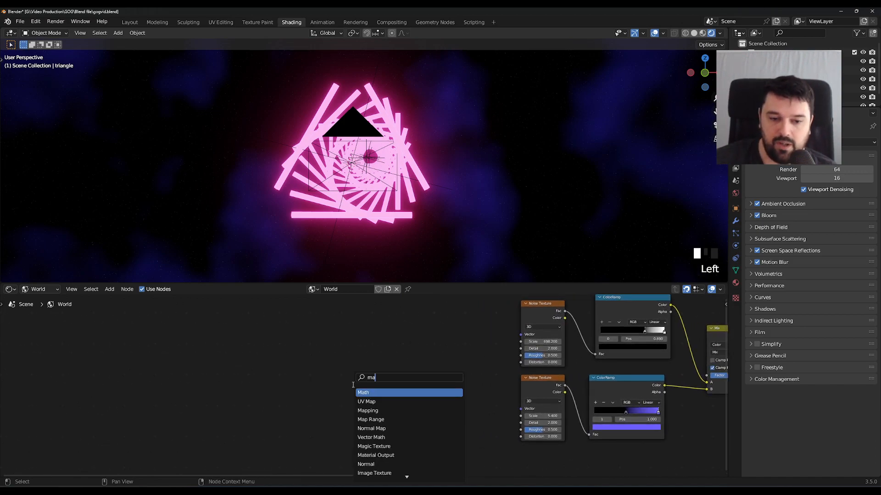
{"action": "key", "text": "Return"}
{"action": "left_click", "coordinate": [359, 339]}
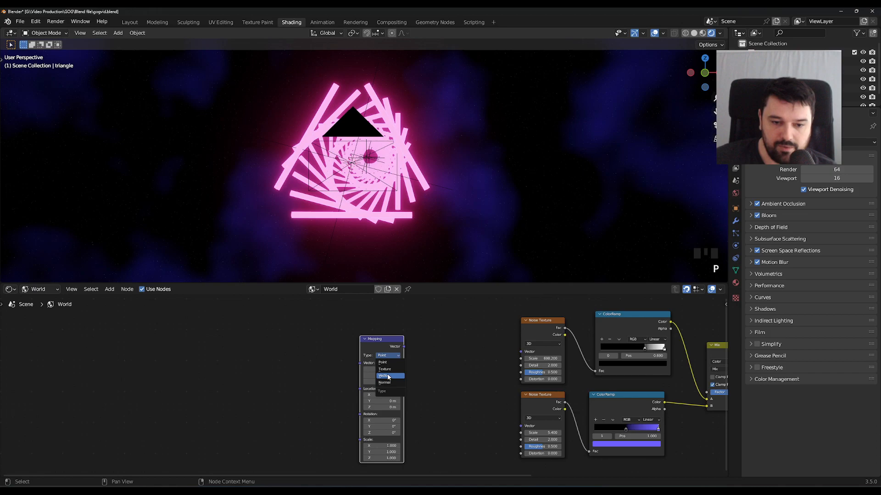
Step: Set the Mapping node's type to Vector and connect its output to the Vector inputs of both Noise Textures
{"action": "left_click", "coordinate": [388, 377]}
{"action": "left_click_drag", "start_coordinate": [403, 347], "coordinate": [531, 345]}
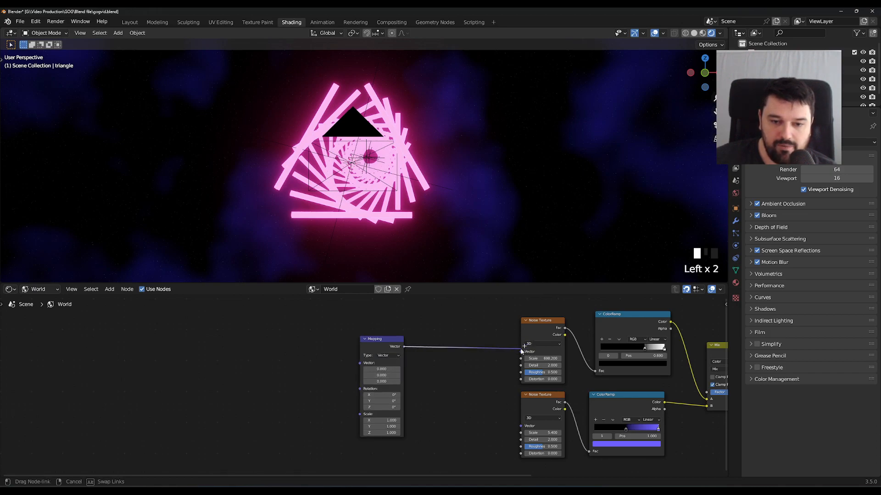
{"action": "left_click_drag", "start_coordinate": [405, 348], "coordinate": [400, 389]}
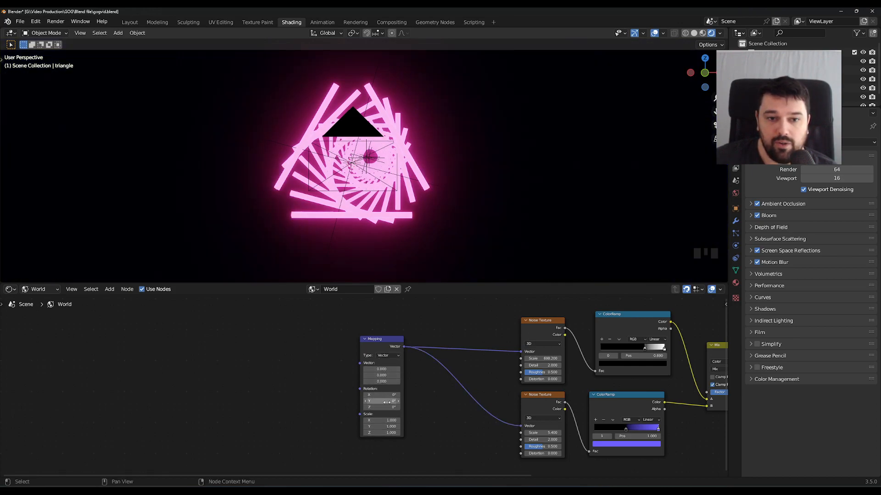
Step: Add a Texture Coordinate node before the Mapping node and connect its Generated output to the Mapping node's Vector input
{"action": "key", "text": "shift+a"}
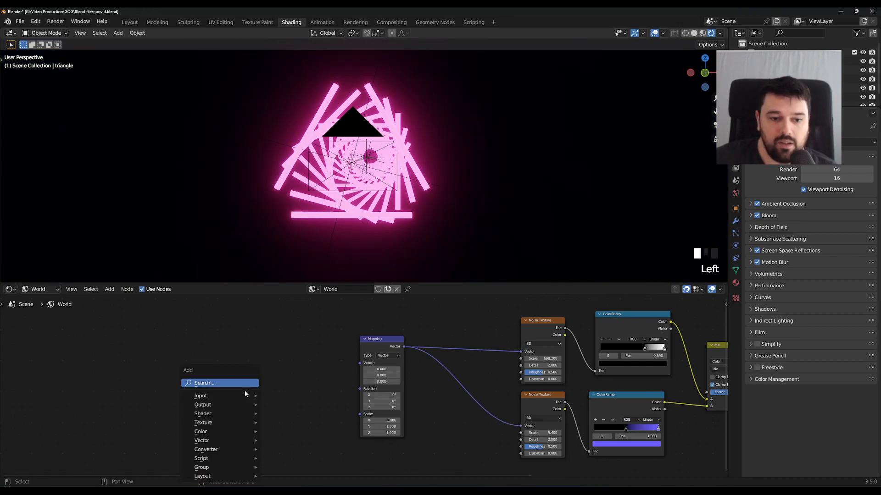
{"action": "left_click", "coordinate": [246, 387]}
{"action": "type", "text": "texture co"}
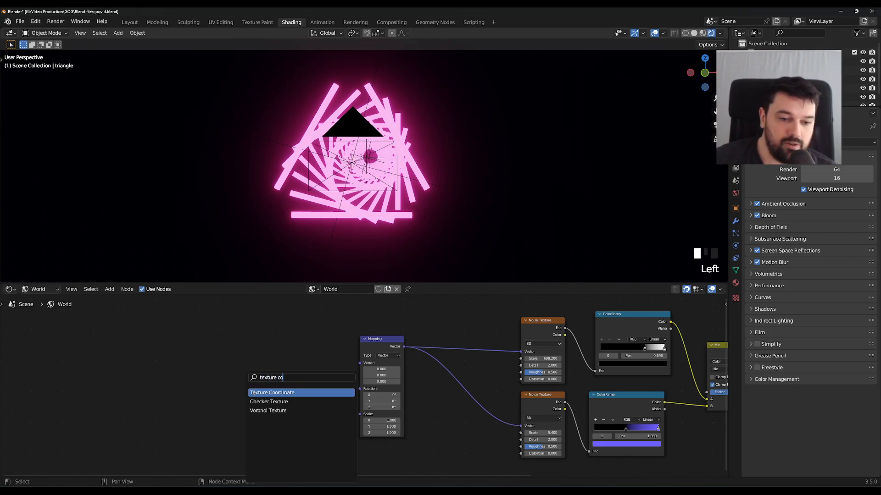
{"action": "key", "text": "Return"}
{"action": "left_click", "coordinate": [283, 359]}
{"action": "left_click_drag", "start_coordinate": [280, 360], "coordinate": [360, 364]}
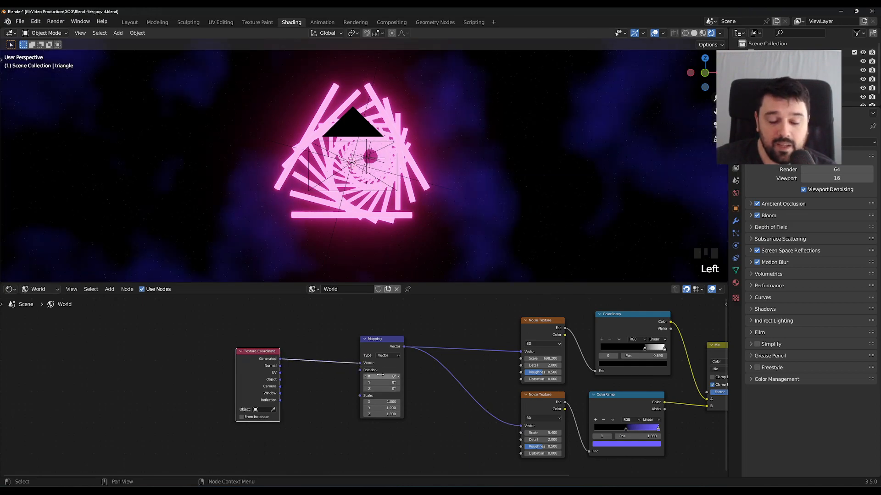
Step: Try out the Mapping node's rotation, leaving Y at about 23.4° and X and Z at 0°
{"action": "left_click_drag", "start_coordinate": [382, 383], "coordinate": [400, 382]}
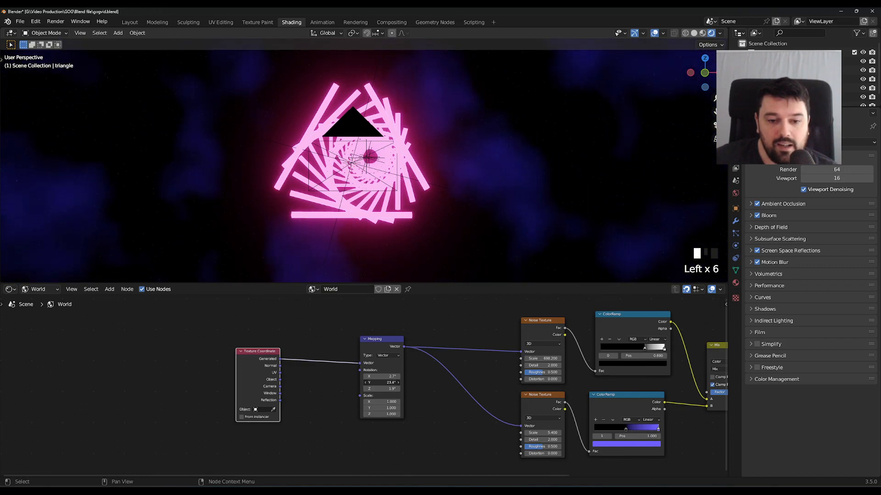
{"action": "left_click", "coordinate": [392, 377]}
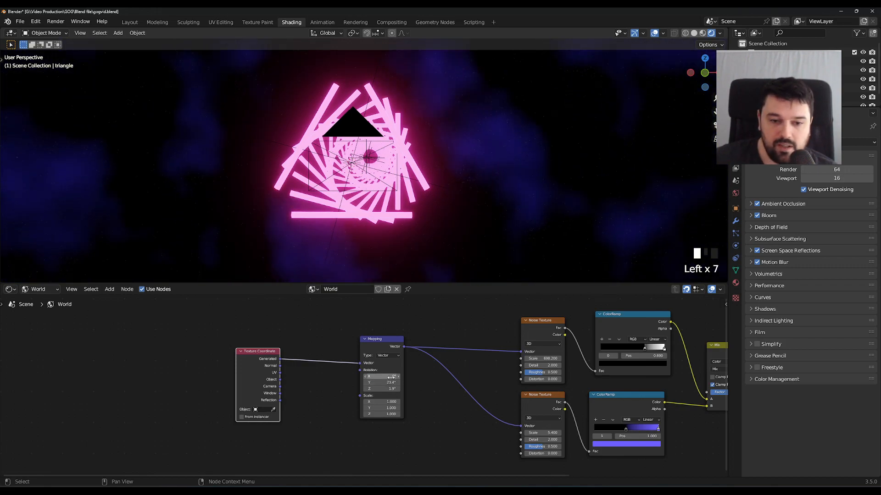
{"action": "left_click", "coordinate": [383, 389]}
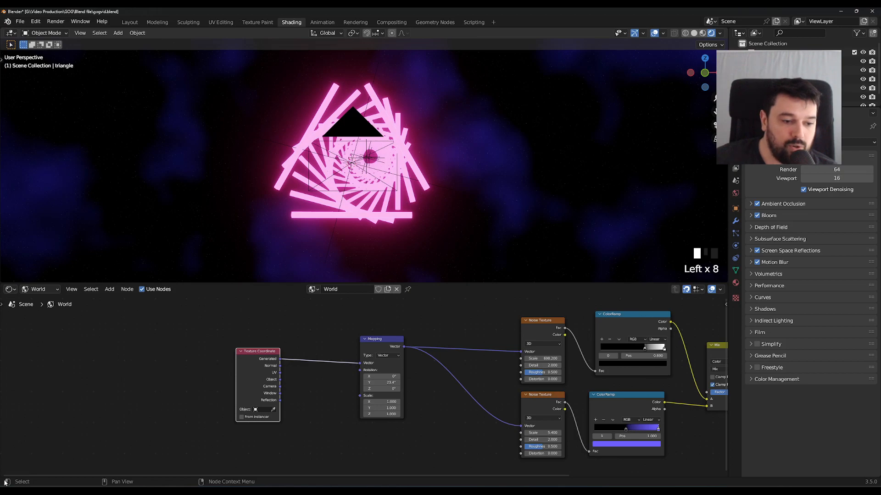
Step: Split the node editor area horizontally and turn the lower part into a Timeline
{"action": "left_click_drag", "start_coordinate": [2, 471], "coordinate": [36, 433]}
{"action": "left_click", "coordinate": [33, 431]}
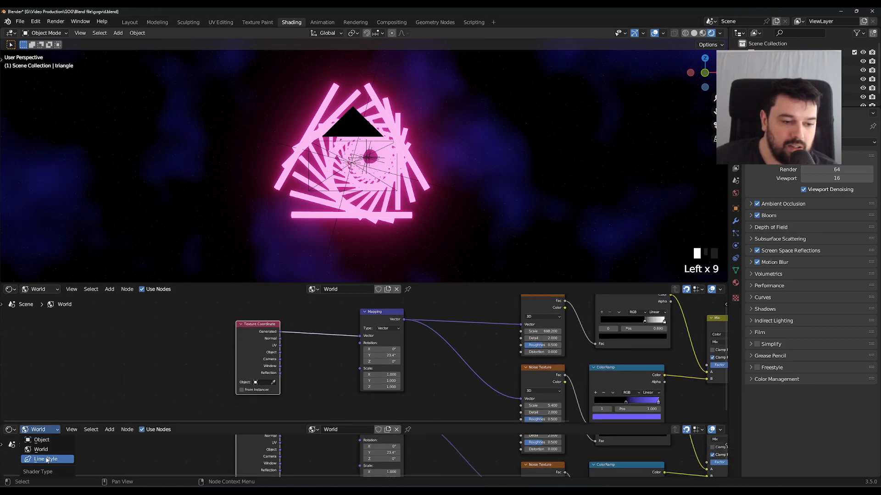
{"action": "left_click", "coordinate": [9, 429]}
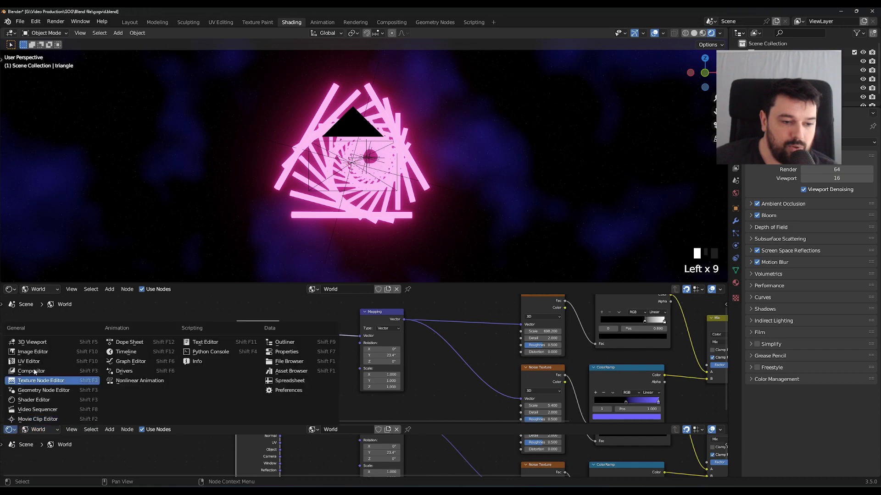
{"action": "left_click", "coordinate": [126, 352]}
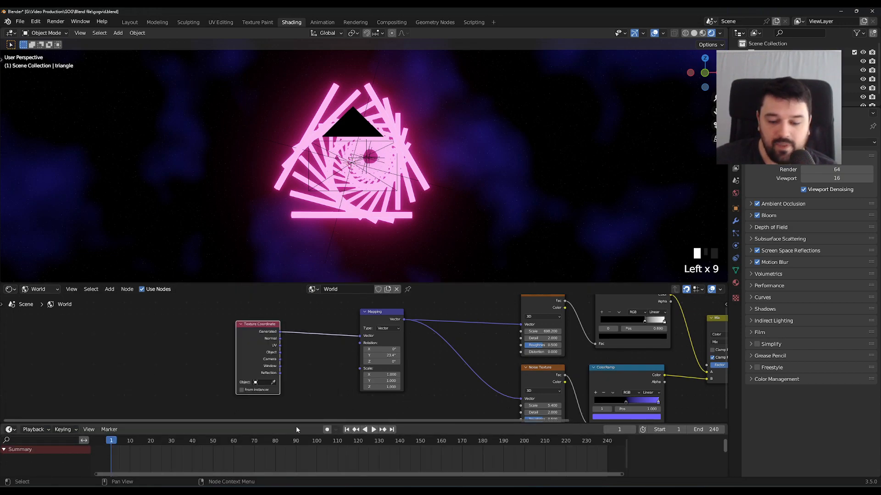
Step: Set the Mapping node's Y rotation to 0° at frame 0 and keyframe the rotation
{"action": "key", "text": "Left"}
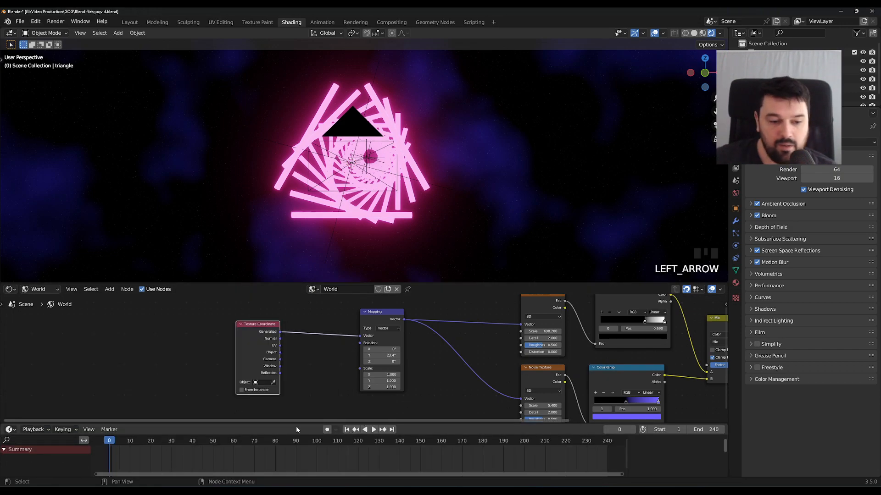
{"action": "double_click", "coordinate": [388, 357]}
{"action": "type", "text": "0"}
{"action": "key", "text": "Return"}
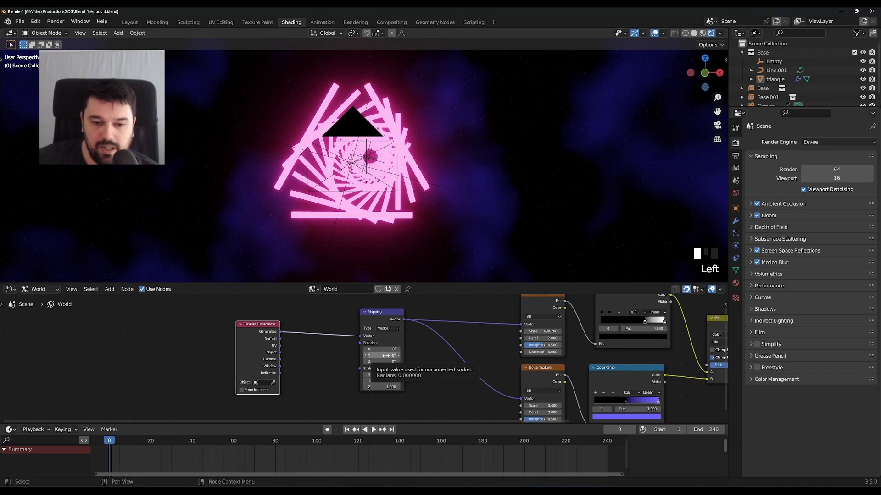
{"action": "key", "text": "i"}
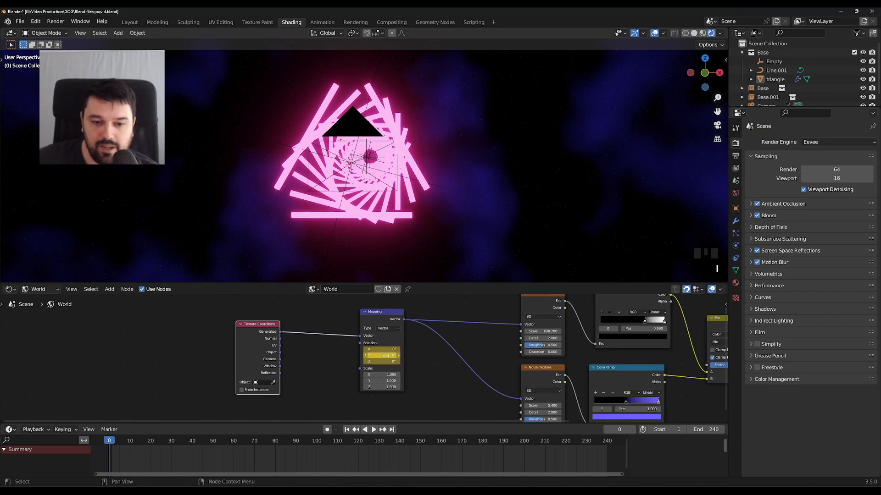
Step: Set the Mapping node's Y rotation to 20° at frame 120 and keyframe the rotation
{"action": "left_click", "coordinate": [393, 430]}
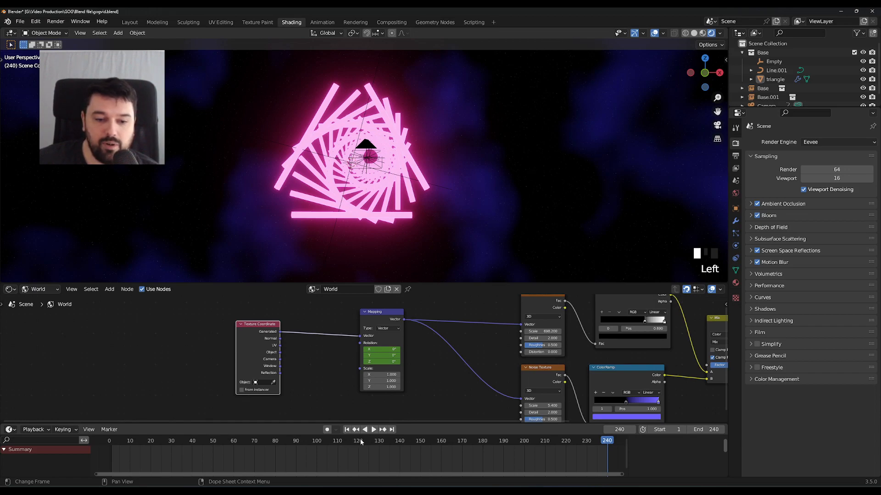
{"action": "left_click", "coordinate": [360, 441]}
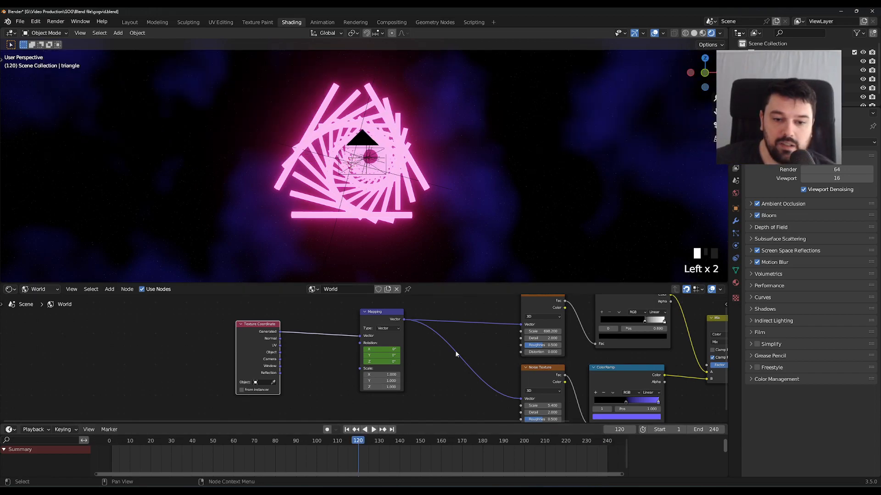
{"action": "left_click_drag", "start_coordinate": [382, 355], "coordinate": [393, 355]}
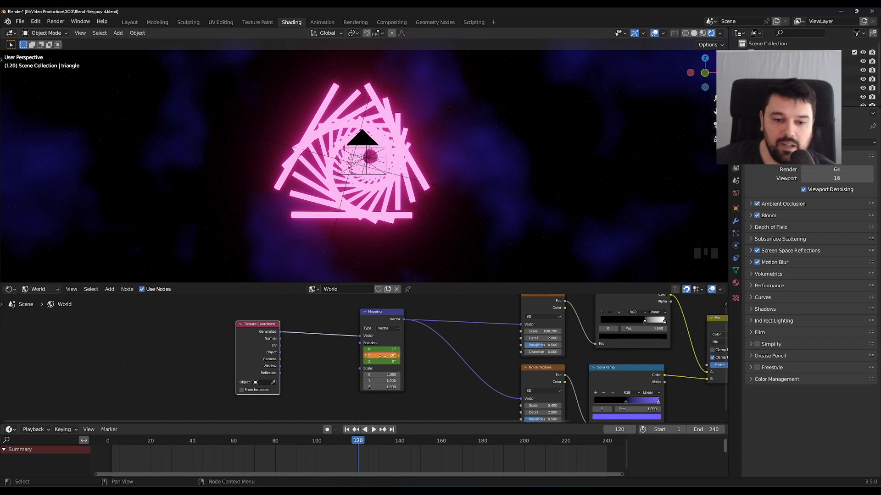
{"action": "key", "text": "i"}
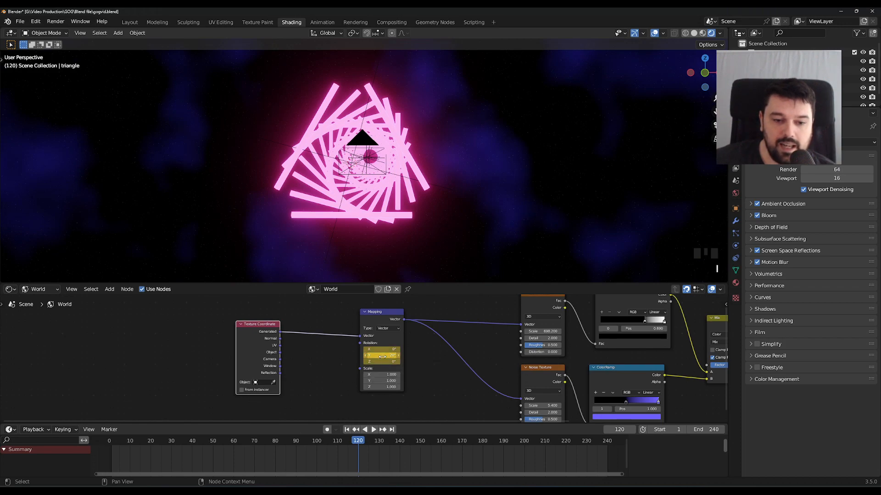
Step: Return the Mapping node's Y rotation to 0° at frame 240 and keyframe the rotation
{"action": "left_click", "coordinate": [607, 442]}
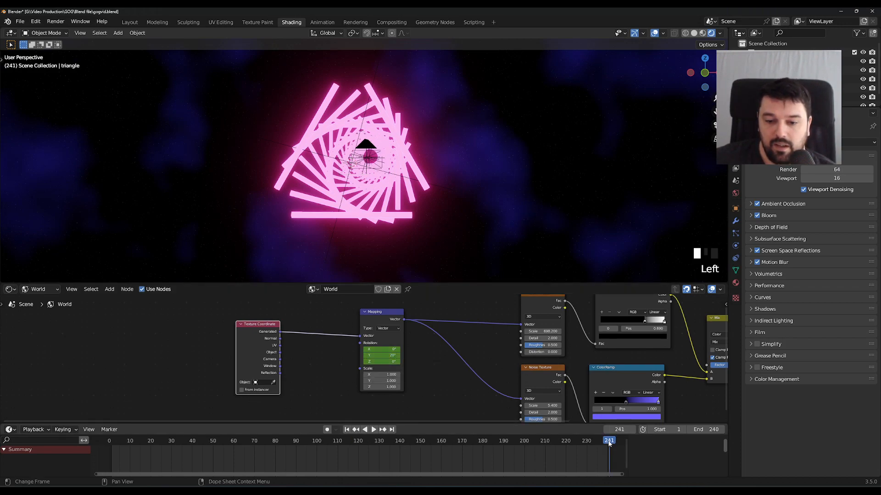
{"action": "left_click", "coordinate": [609, 442]}
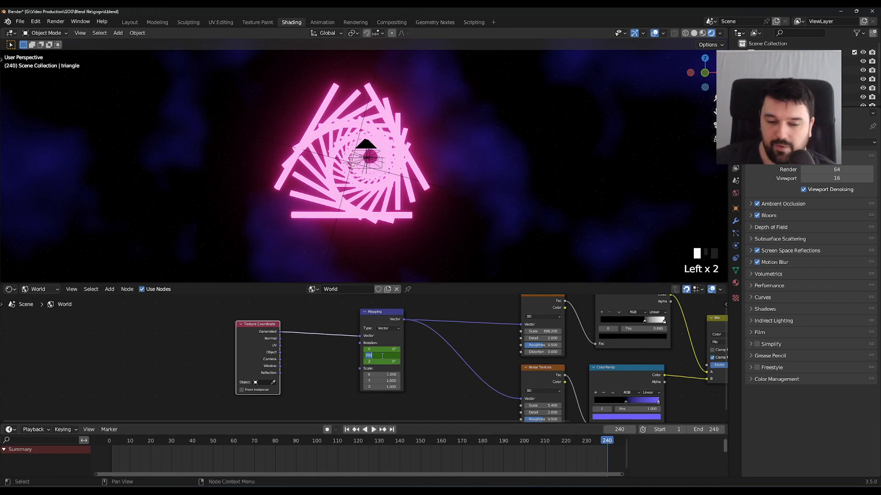
{"action": "key", "text": "Return"}
{"action": "key", "text": "i"}
{"action": "left_click", "coordinate": [447, 393]}
Step: Play the animation from the start to check the moving world background, then stop it and return to frame 1
{"action": "left_click", "coordinate": [347, 429]}
{"action": "left_click", "coordinate": [374, 429]}
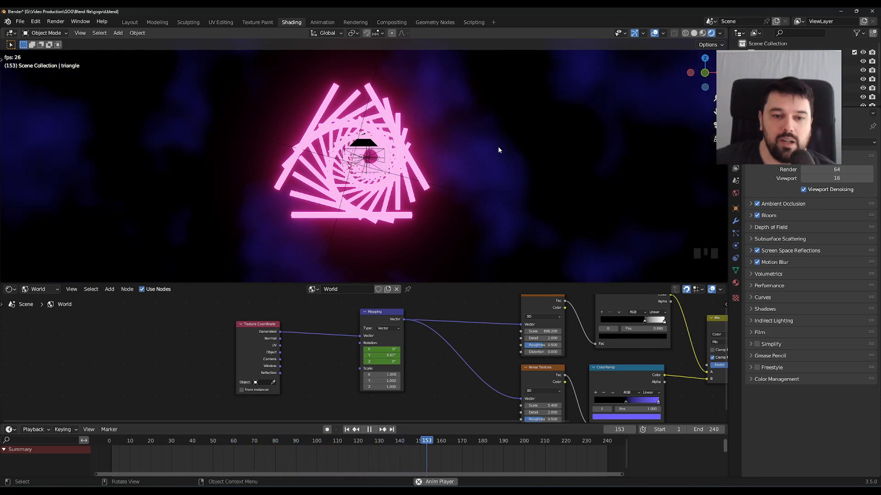
{"action": "left_click", "coordinate": [370, 430]}
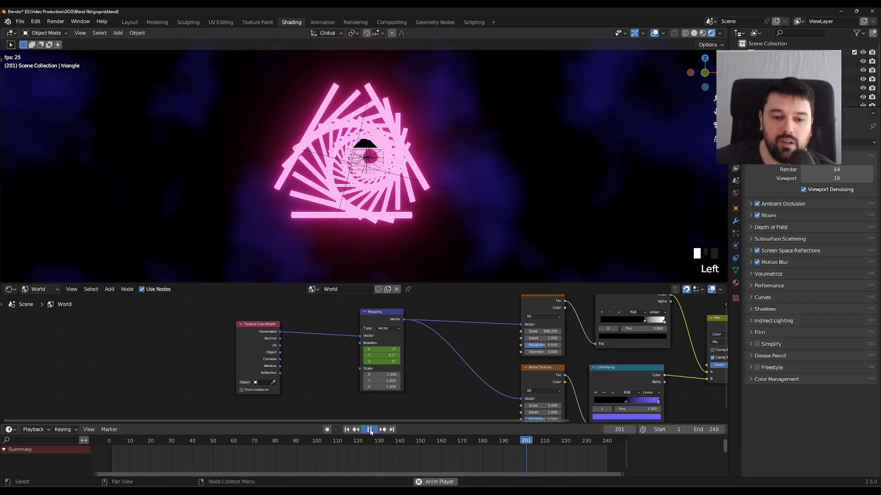
{"action": "left_click", "coordinate": [347, 429]}
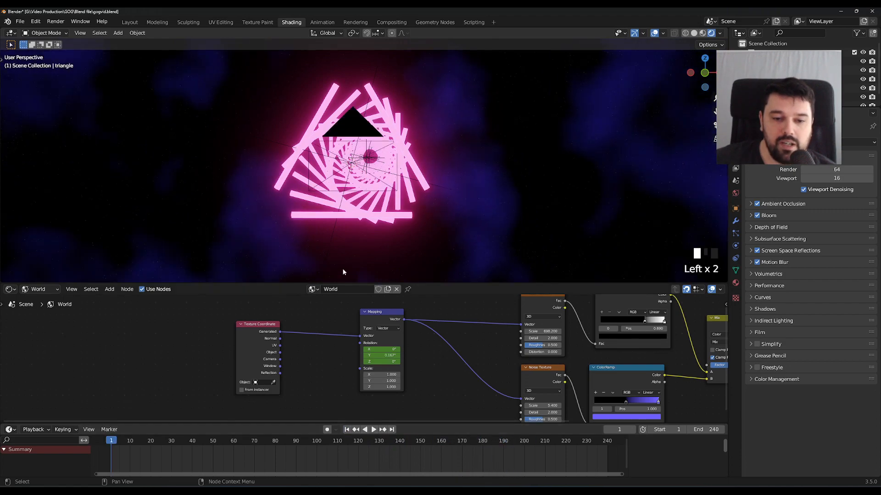
Step: Preview the fly-through from the camera view in the Layout workspace, then stop playback and return to frame 1
{"action": "left_click", "coordinate": [136, 25]}
{"action": "left_click", "coordinate": [373, 408]}
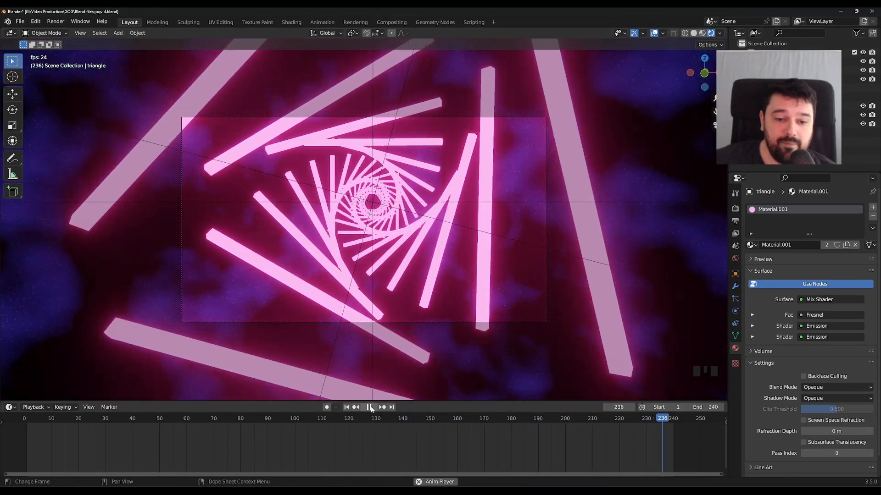
{"action": "left_click", "coordinate": [370, 408]}
{"action": "left_click", "coordinate": [346, 407]}
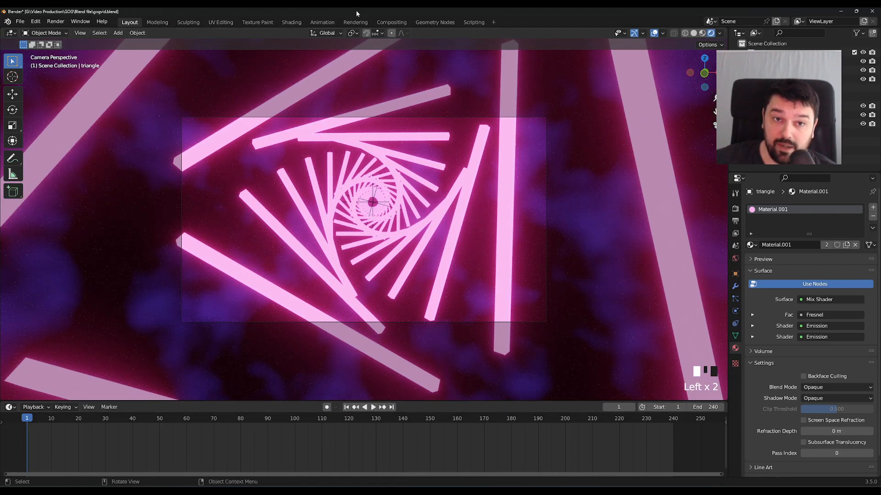
Step: Switch the Shading workspace's viewport to the camera view, and enlarge the Layout workspace's viewport by shrinking the Timeline
{"action": "left_click", "coordinate": [294, 22]}
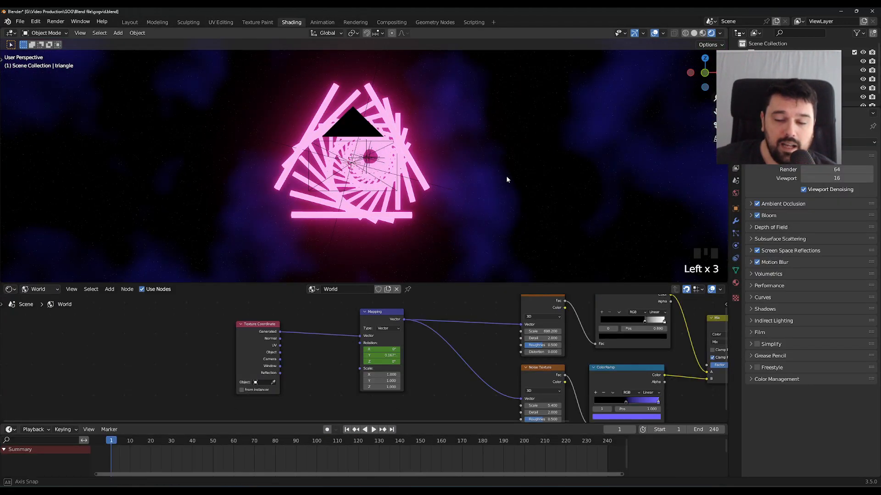
{"action": "middle_click_drag", "start_coordinate": [506, 175], "coordinate": [344, 195]}
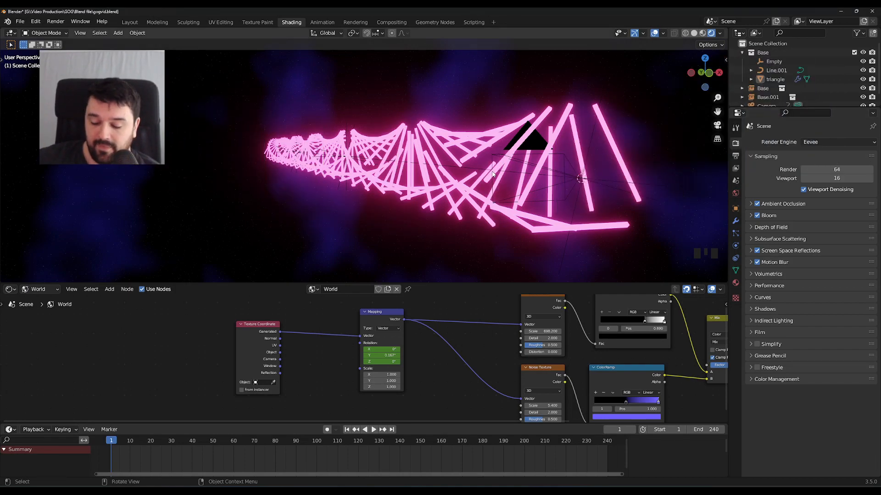
{"action": "key", "text": "KP_0"}
{"action": "left_click", "coordinate": [130, 22]}
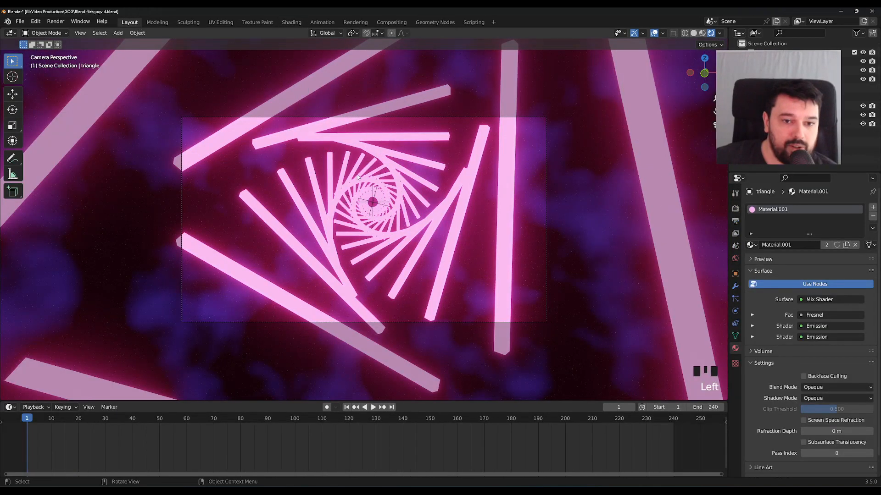
{"action": "left_click_drag", "start_coordinate": [343, 401], "coordinate": [343, 426]}
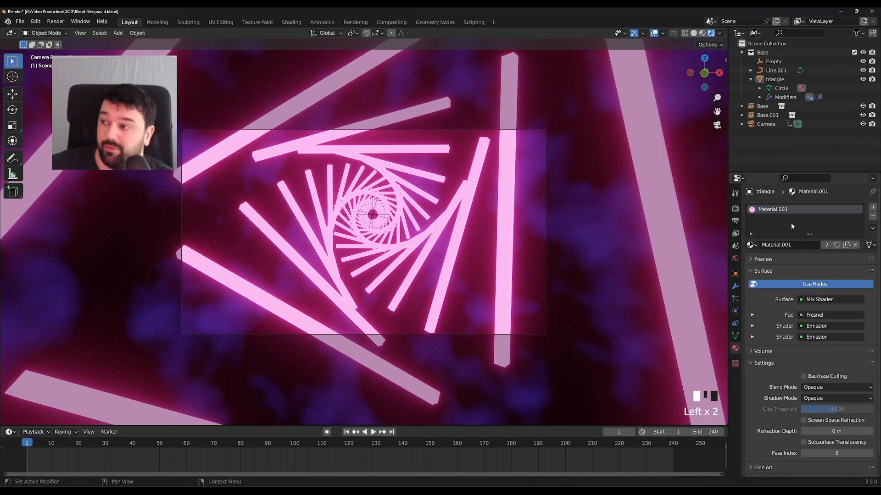